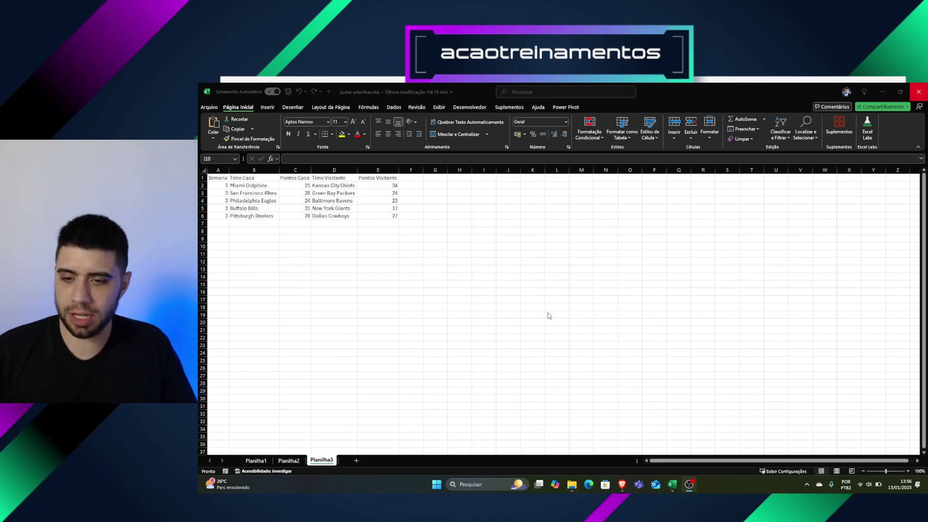
Step: Look over the weekly game data on the Planilha1, Planilha2 and Planilha3 sheets, ending on Planilha1
{"action": "left_click", "coordinate": [256, 460]}
{"action": "left_click", "coordinate": [294, 307]}
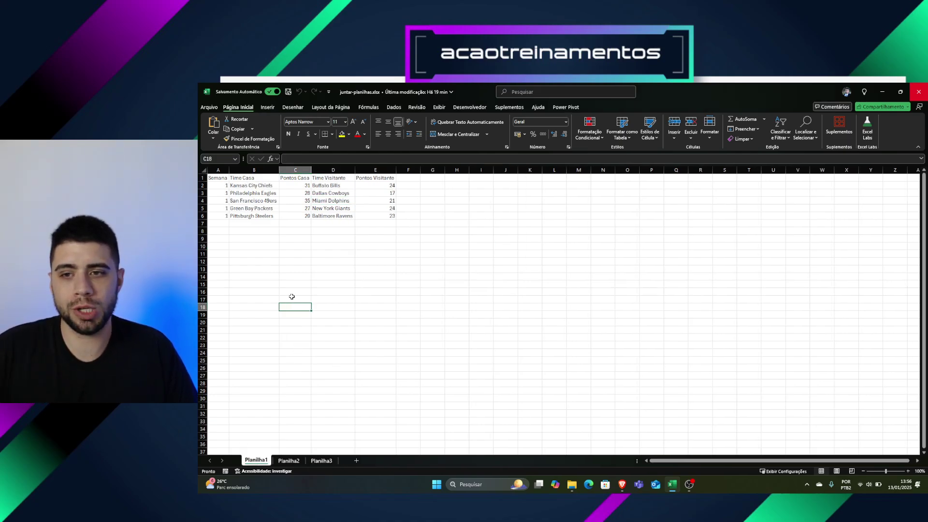
{"action": "left_click", "coordinate": [298, 200]}
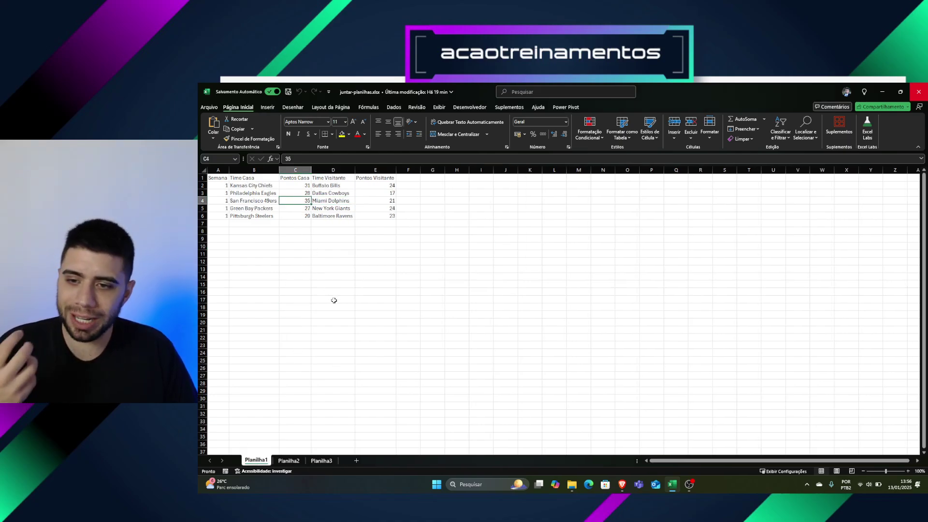
{"action": "left_click", "coordinate": [289, 460]}
{"action": "left_click", "coordinate": [321, 461]}
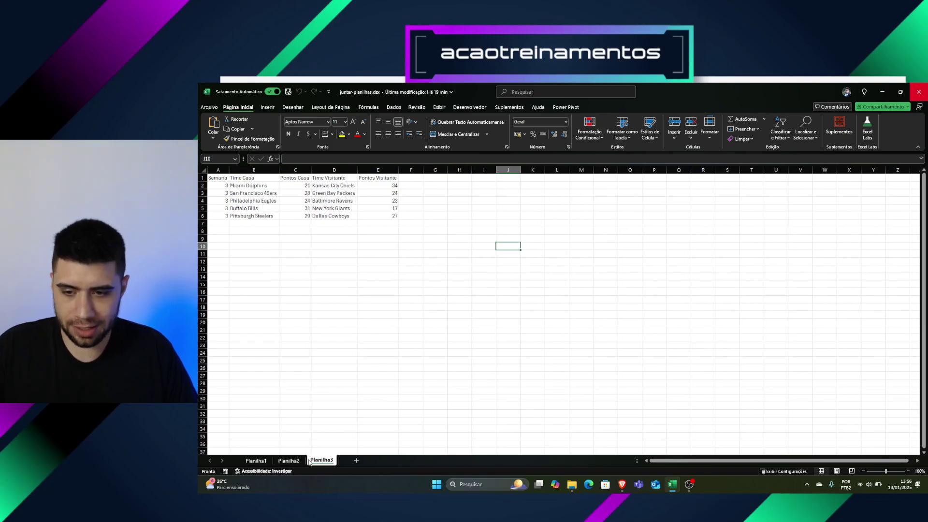
{"action": "left_click", "coordinate": [256, 460]}
Step: Switch to File Explorer, find the zoomit-7-1.zip archive, run ZoomIt.exe from it, and close the archive window
{"action": "left_click", "coordinate": [572, 485]}
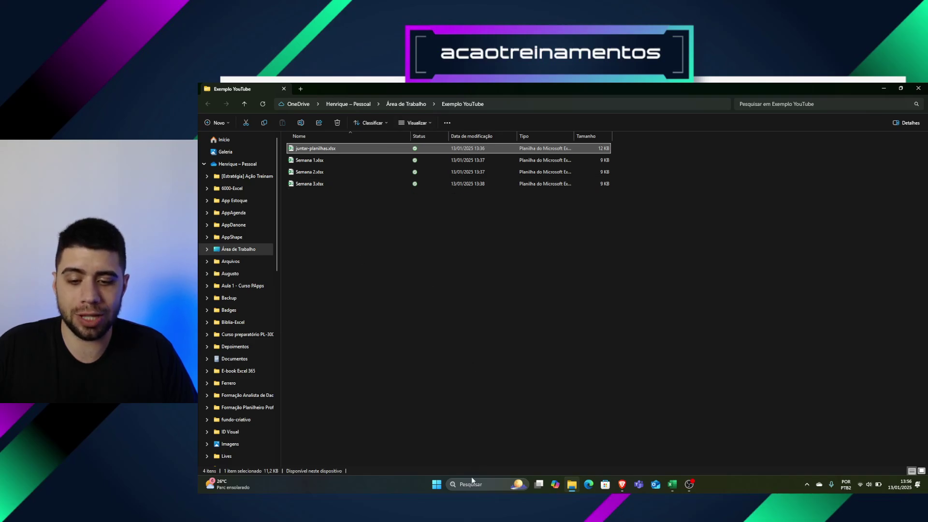
{"action": "left_click", "coordinate": [469, 484]}
{"action": "type", "text": "zoomi"}
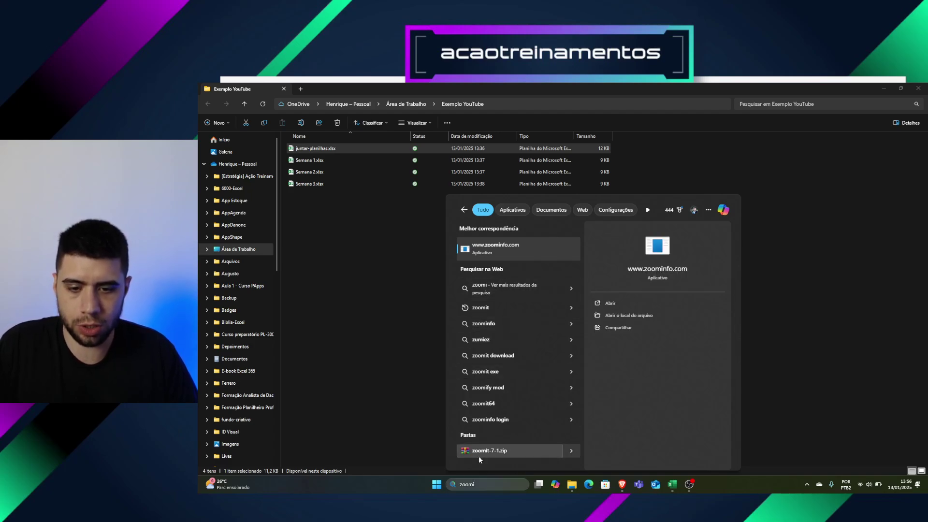
{"action": "left_click", "coordinate": [515, 367]}
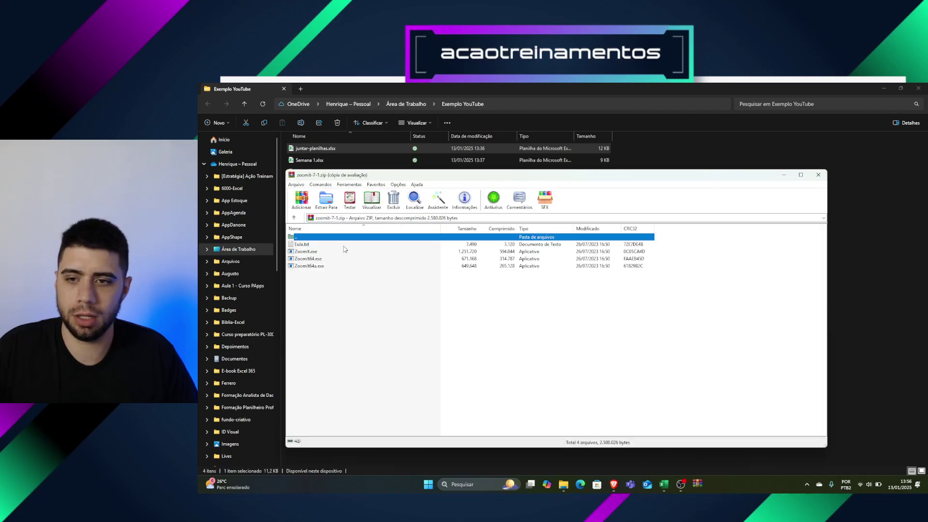
{"action": "double_click", "coordinate": [319, 252]}
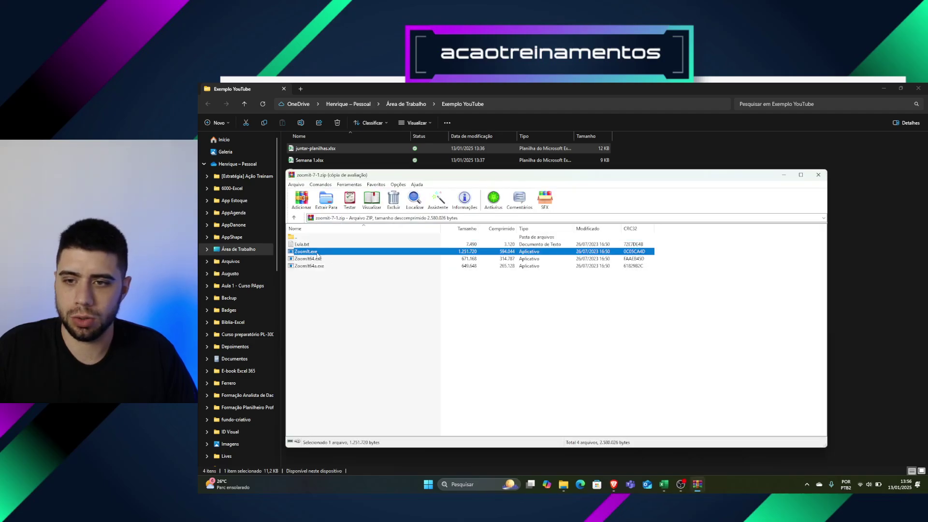
{"action": "left_click", "coordinate": [614, 281]}
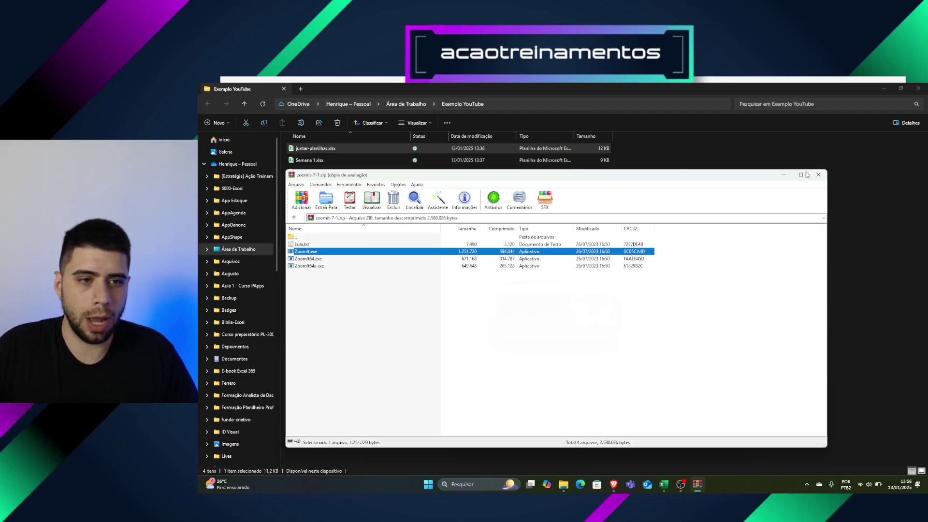
{"action": "left_click", "coordinate": [818, 174]}
Step: Magnify the file list with ZoomIt, mark the three Semana workbooks in red, and return to the juntar-planilhas.xlsx workbook in Excel
{"action": "key", "text": "ctrl+1"}
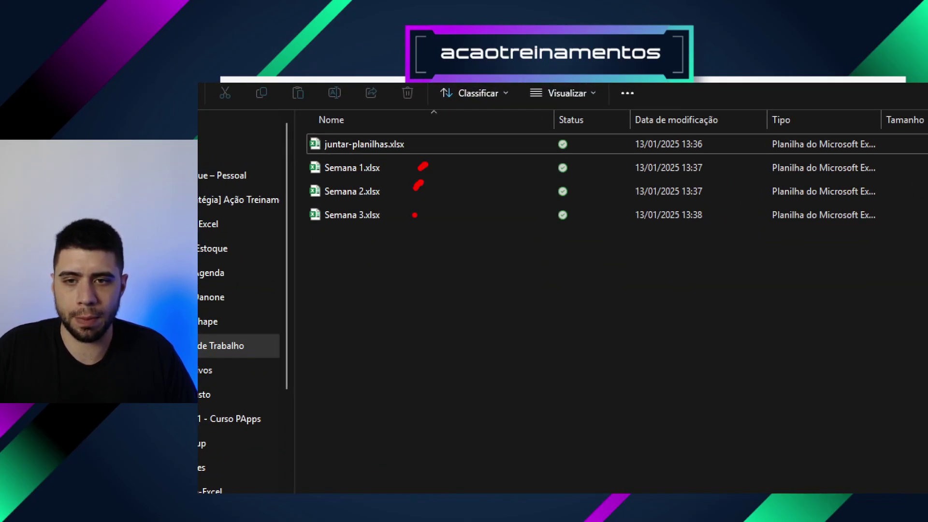
{"action": "key", "text": "Escape"}
{"action": "key", "text": "Return"}
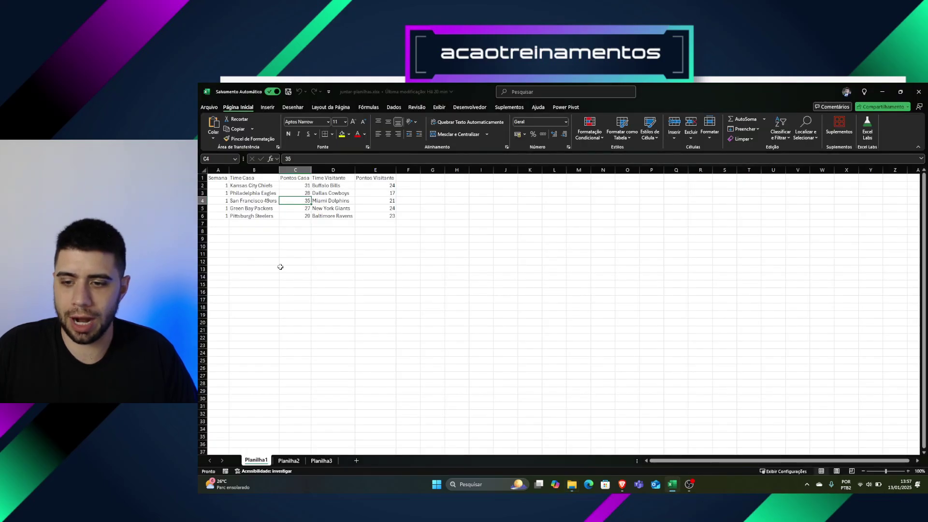
Step: Magnify the sheet names with ZoomIt and draw red arcs linking Planilha1, Planilha2 and Planilha3
{"action": "key", "text": "ctrl+1"}
{"action": "mouse_move", "coordinate": [293, 422]}
{"action": "left_mouse_down"}
{"action": "mouse_move", "coordinate": [339, 399]}
{"action": "mouse_move", "coordinate": [425, 413]}
{"action": "left_mouse_up"}
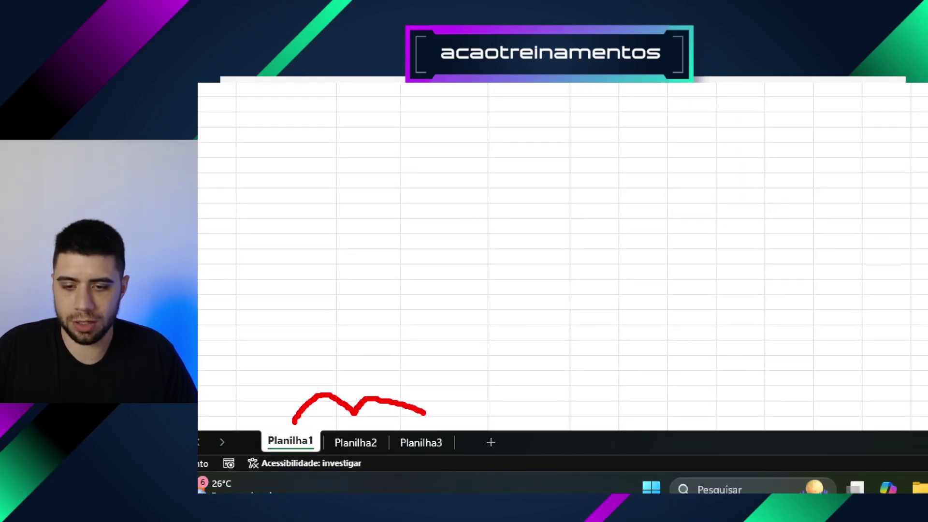
{"action": "key", "text": "Escape"}
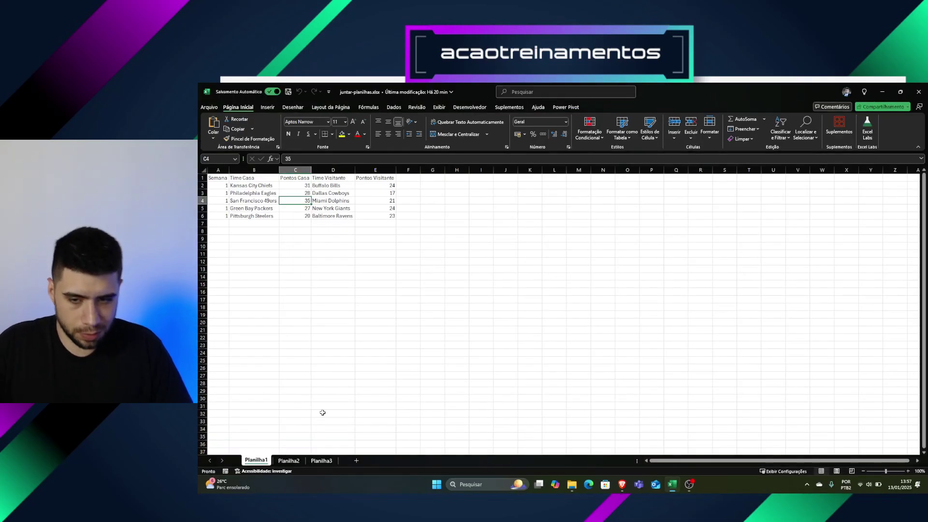
Step: Add a new blank sheet after Planilha3 and briefly mark its name with a red ZoomIt stroke
{"action": "left_click", "coordinate": [323, 461]}
{"action": "left_click", "coordinate": [356, 461]}
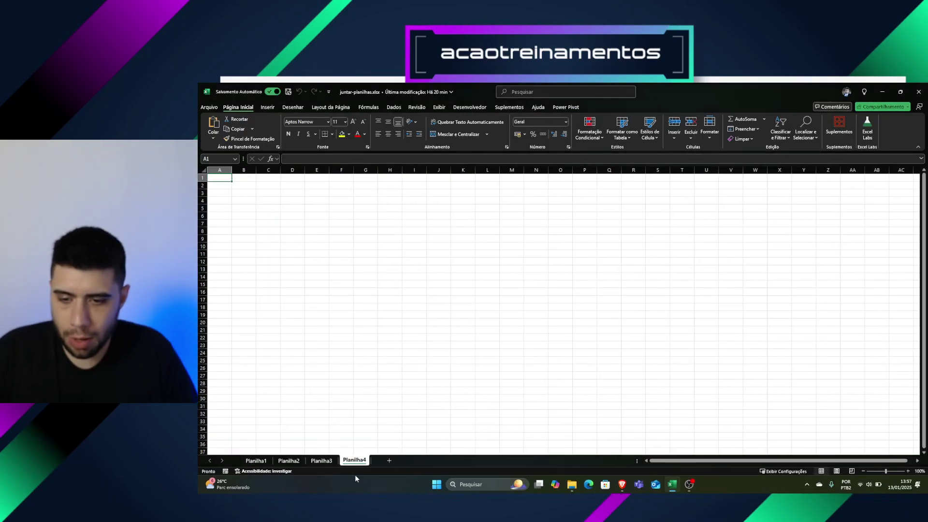
{"action": "key", "text": "ctrl+1"}
{"action": "left_click_drag", "start_coordinate": [345, 421], "coordinate": [363, 389]}
{"action": "left_click", "coordinate": [350, 398]}
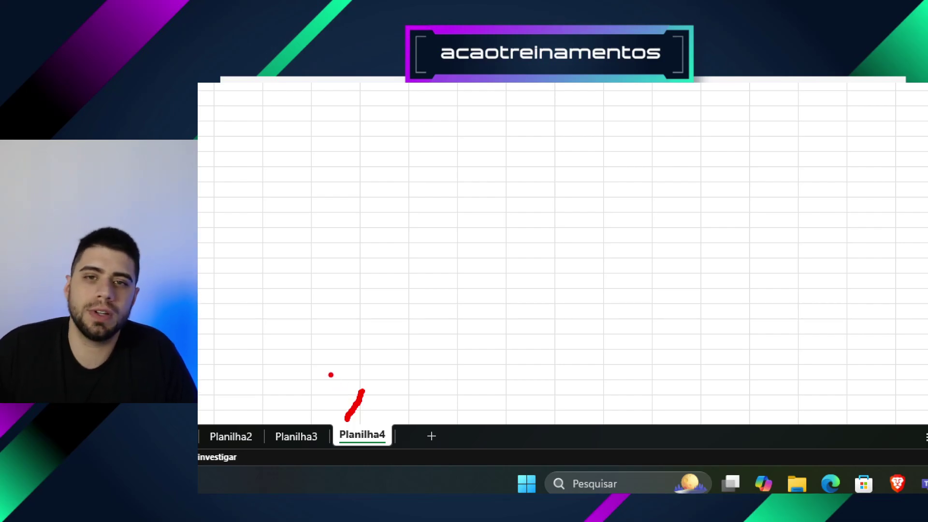
{"action": "key", "text": "Escape"}
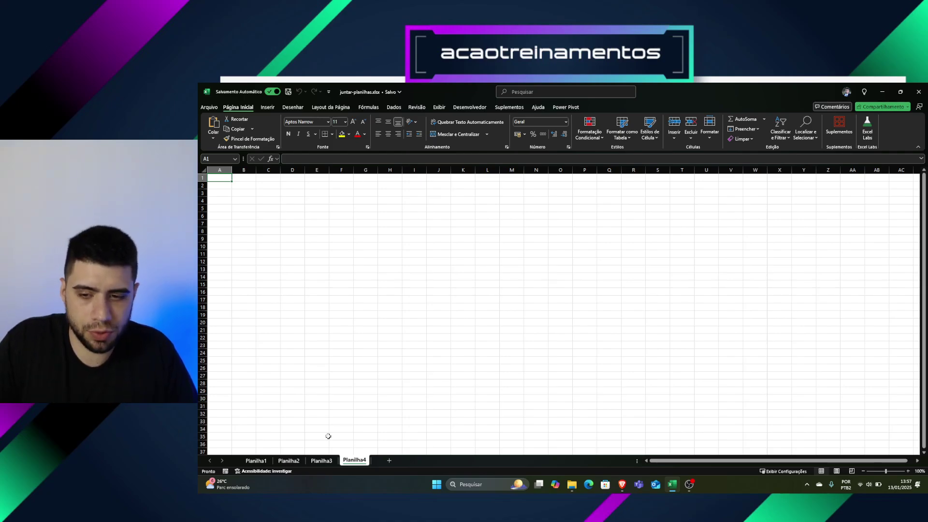
Step: Convert the data range A1:E6 on Planilha1 into a table with headers, and point out its table name with ZoomIt
{"action": "left_click", "coordinate": [255, 462]}
{"action": "left_click", "coordinate": [246, 223]}
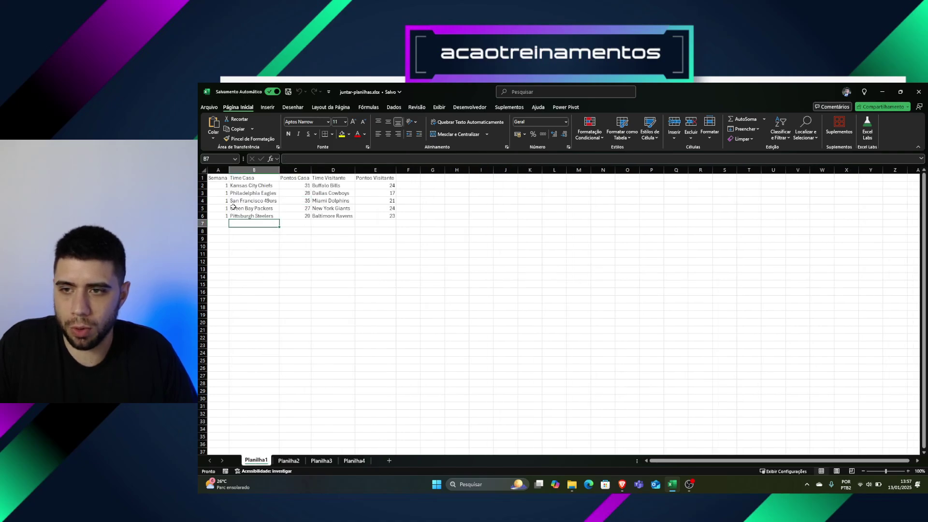
{"action": "left_click", "coordinate": [234, 207]}
{"action": "left_click", "coordinate": [245, 193]}
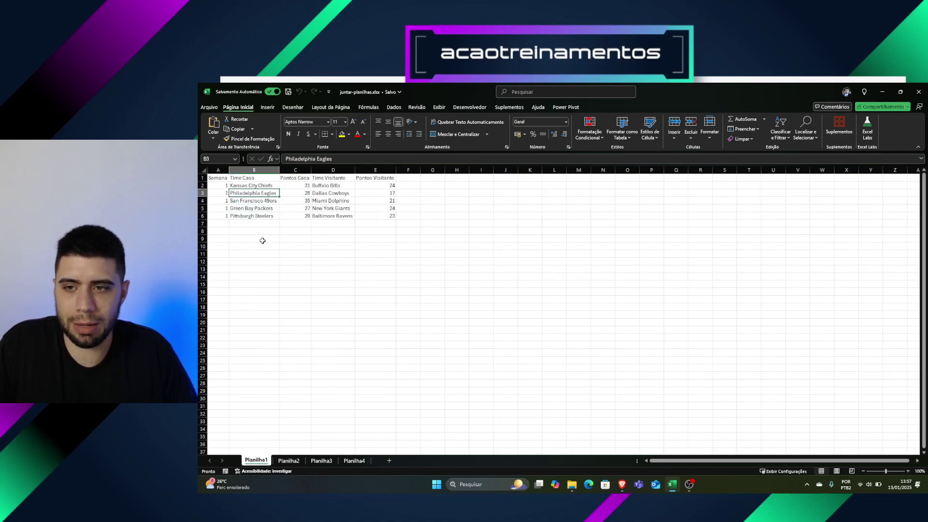
{"action": "key", "text": "ctrl+1"}
{"action": "left_click", "coordinate": [283, 192]}
{"action": "key", "text": "Escape"}
{"action": "left_click", "coordinate": [256, 200]}
{"action": "left_click", "coordinate": [257, 193]}
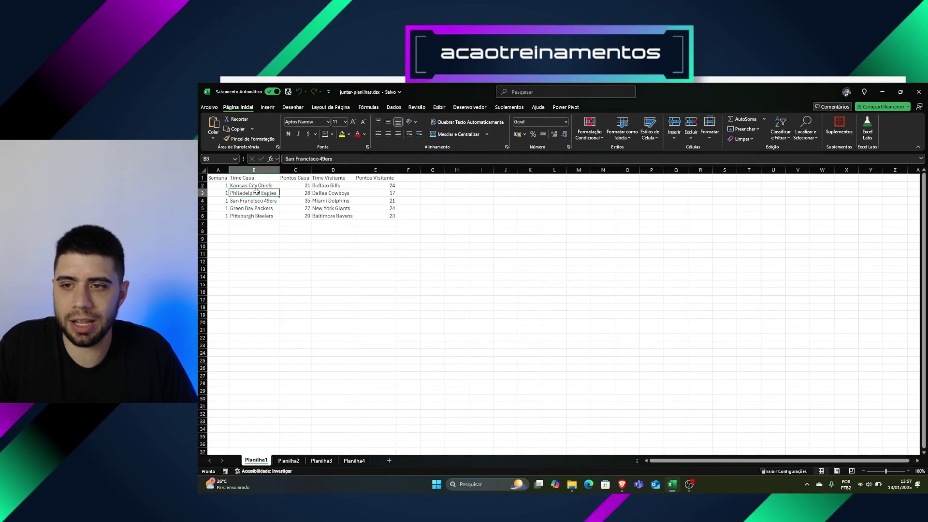
{"action": "left_click", "coordinate": [268, 107]}
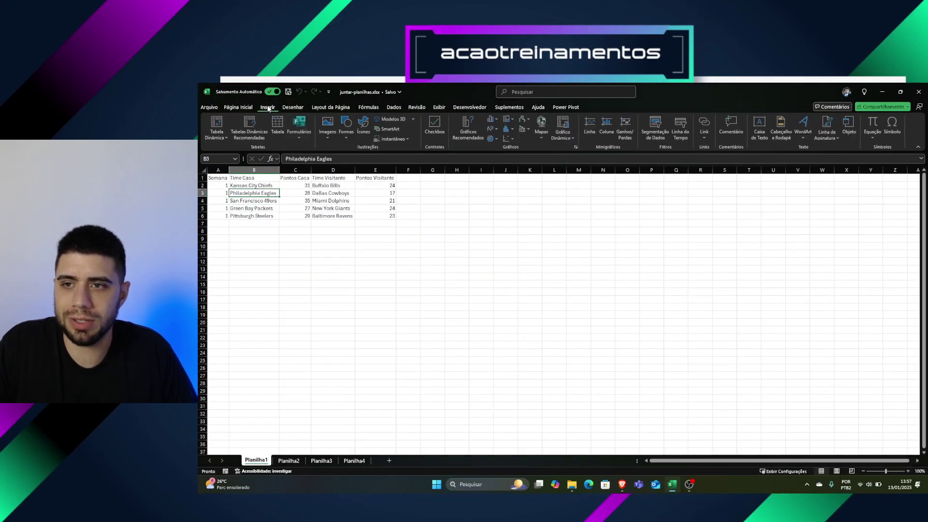
{"action": "left_click", "coordinate": [278, 125]}
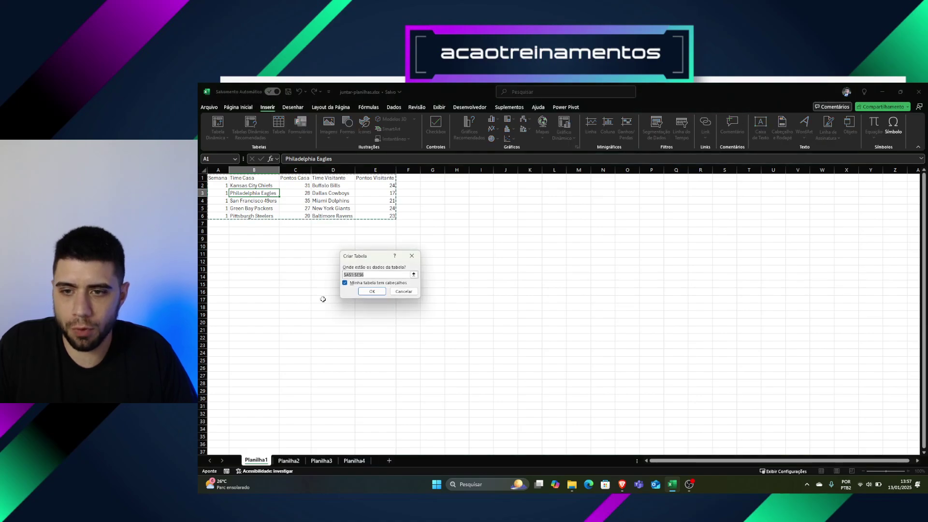
{"action": "left_click", "coordinate": [372, 291]}
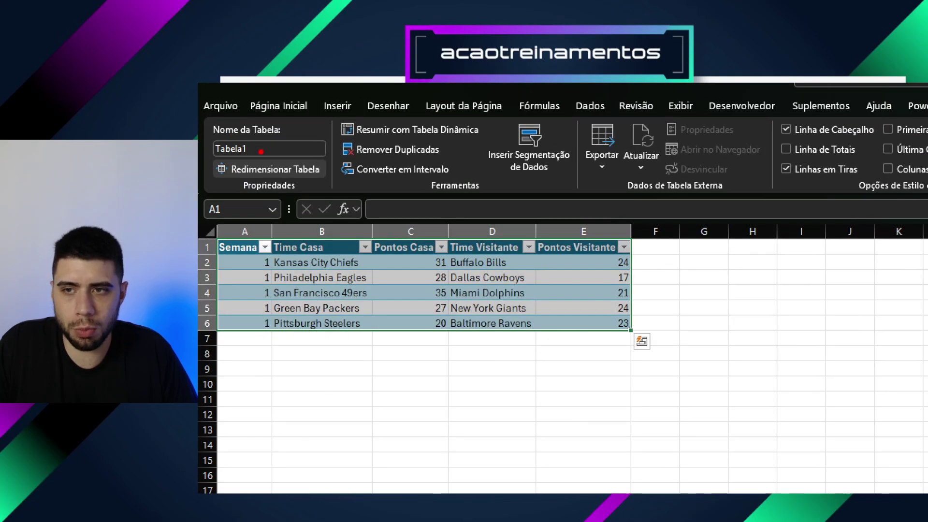
{"action": "left_click_drag", "start_coordinate": [261, 151], "coordinate": [267, 125]}
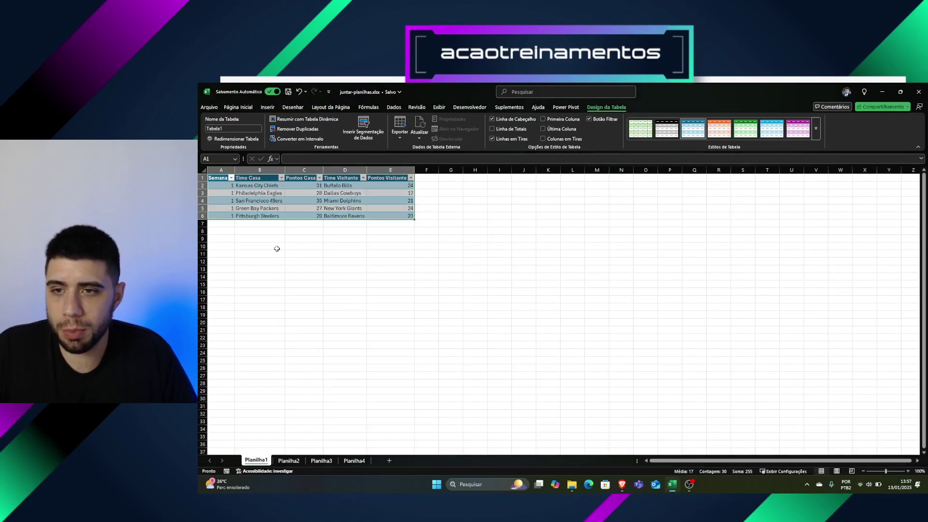
{"action": "left_click", "coordinate": [348, 253]}
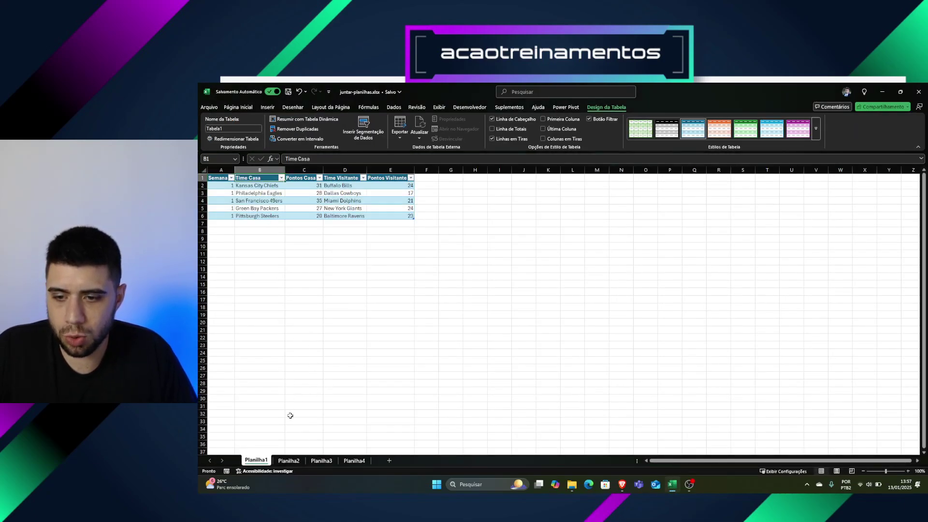
Step: Convert the data range A1:E6 on Planilha2 into a table with headers
{"action": "left_click", "coordinate": [289, 461]}
{"action": "left_click", "coordinate": [250, 193]}
{"action": "left_click", "coordinate": [267, 107]}
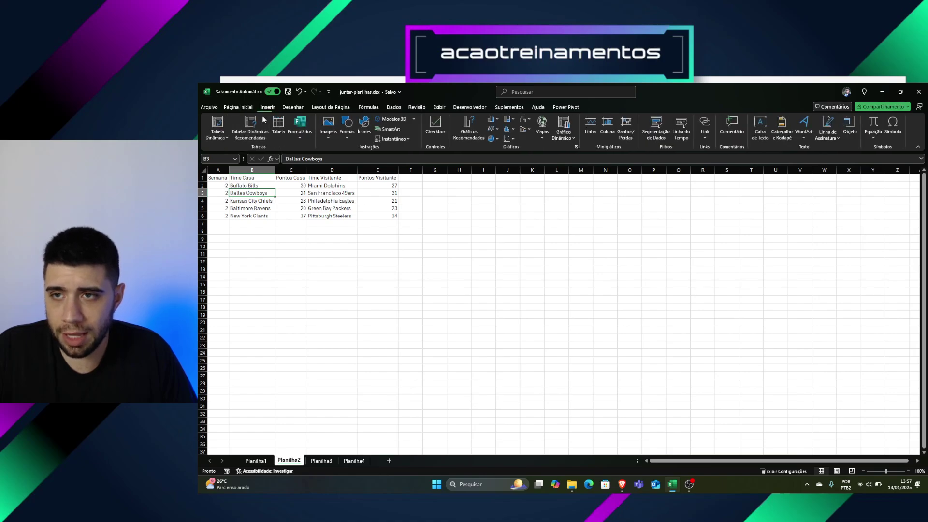
{"action": "left_click", "coordinate": [279, 126]}
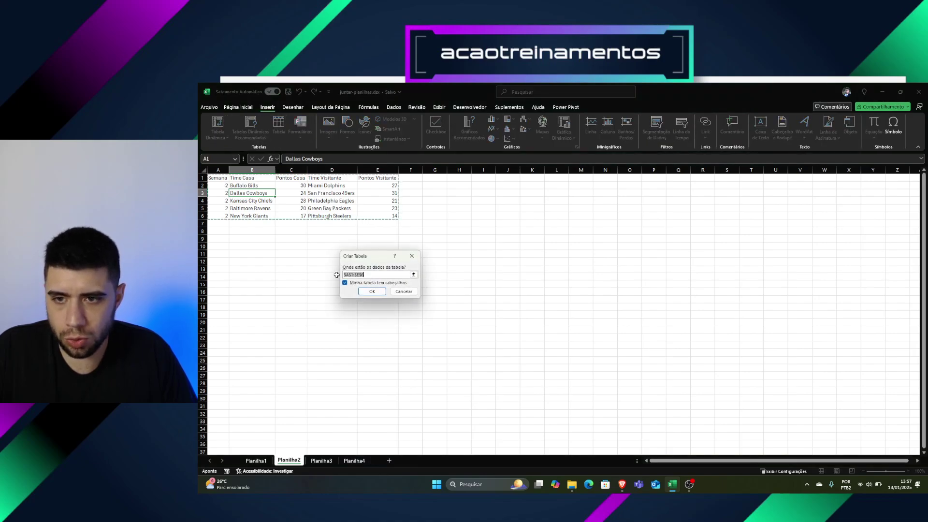
{"action": "left_click", "coordinate": [372, 291]}
{"action": "left_click", "coordinate": [304, 209]}
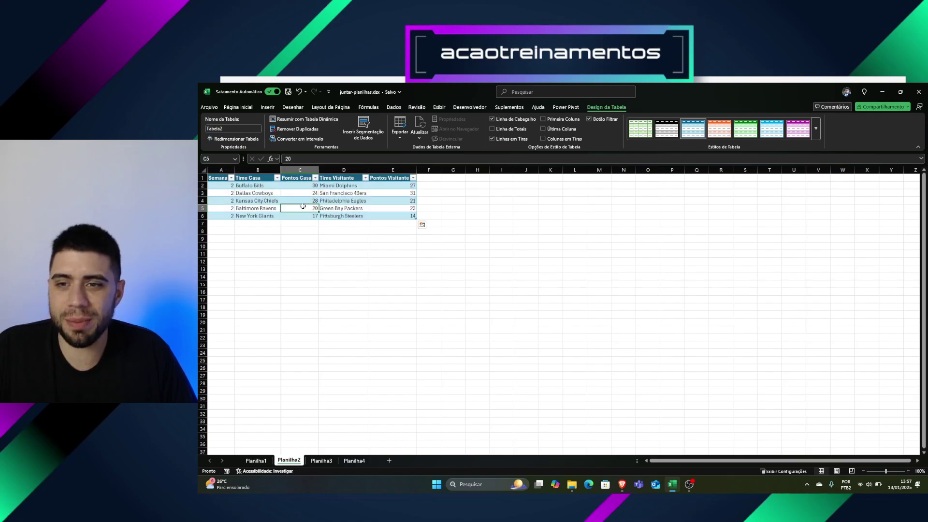
{"action": "left_click", "coordinate": [292, 187]}
Step: Convert the data range A1:E6 on Planilha3 into a table with headers
{"action": "left_click", "coordinate": [322, 460]}
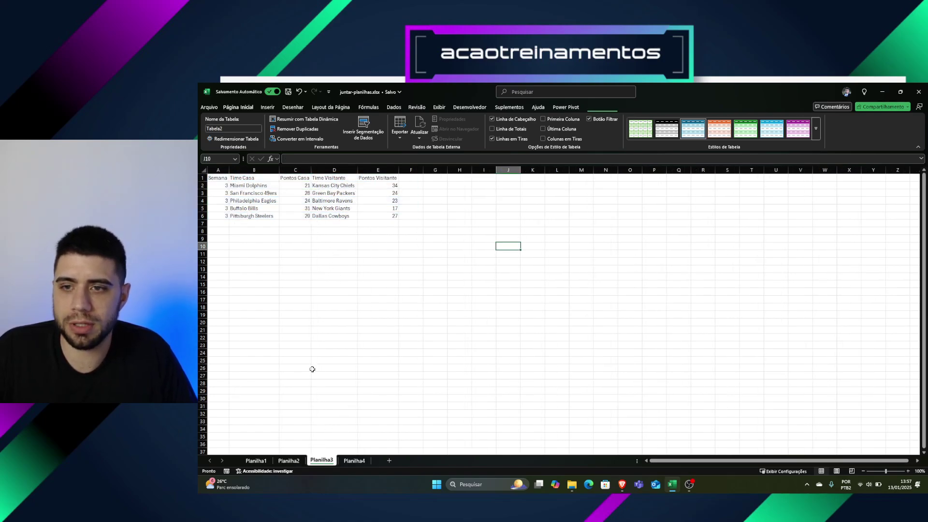
{"action": "left_click", "coordinate": [249, 201]}
{"action": "left_click", "coordinate": [259, 186]}
{"action": "left_click", "coordinate": [268, 108]}
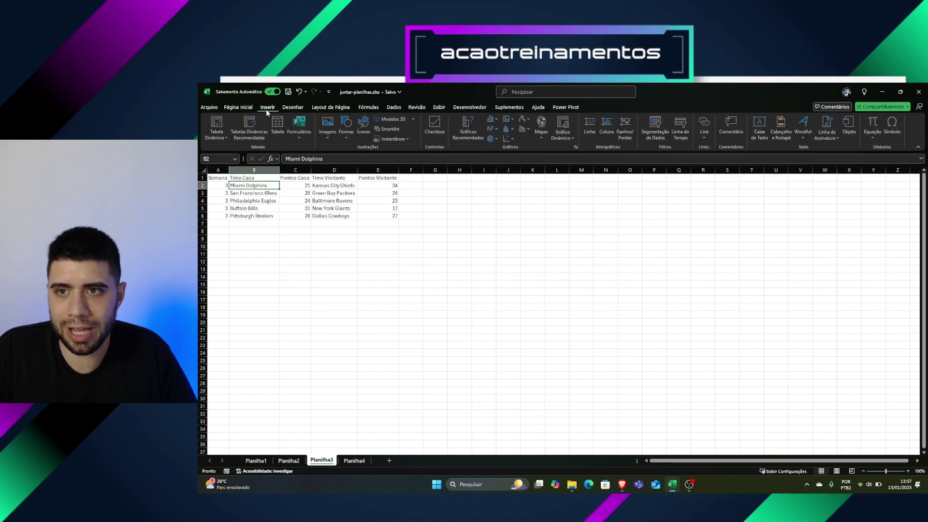
{"action": "left_click", "coordinate": [279, 127]}
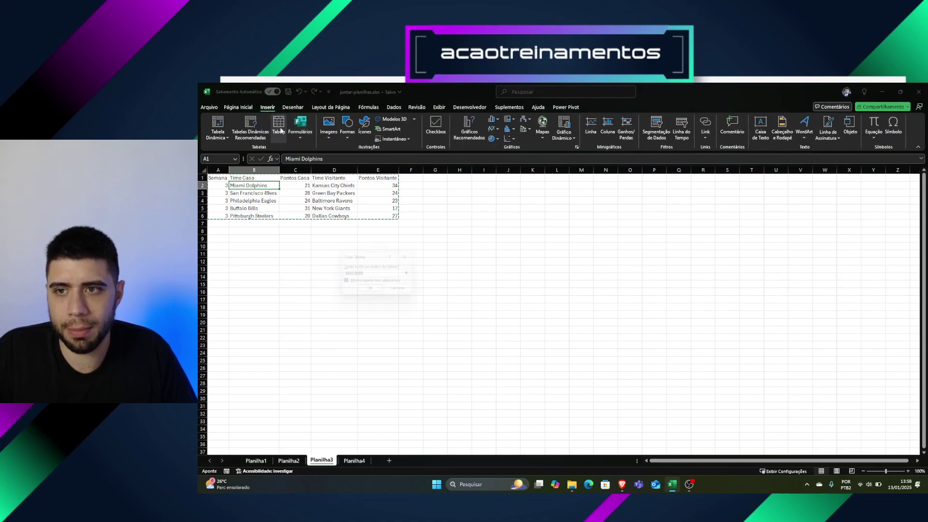
{"action": "left_click", "coordinate": [372, 291]}
{"action": "left_click", "coordinate": [282, 209]}
{"action": "left_click", "coordinate": [289, 188]}
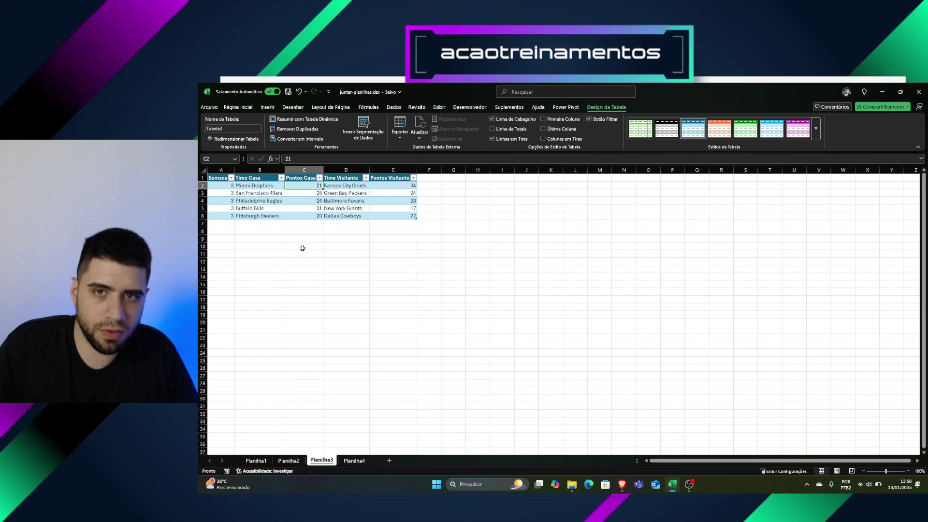
Step: Go to the blank Planilha4 sheet and enlarge its worksheet view to 220%
{"action": "left_click", "coordinate": [266, 462]}
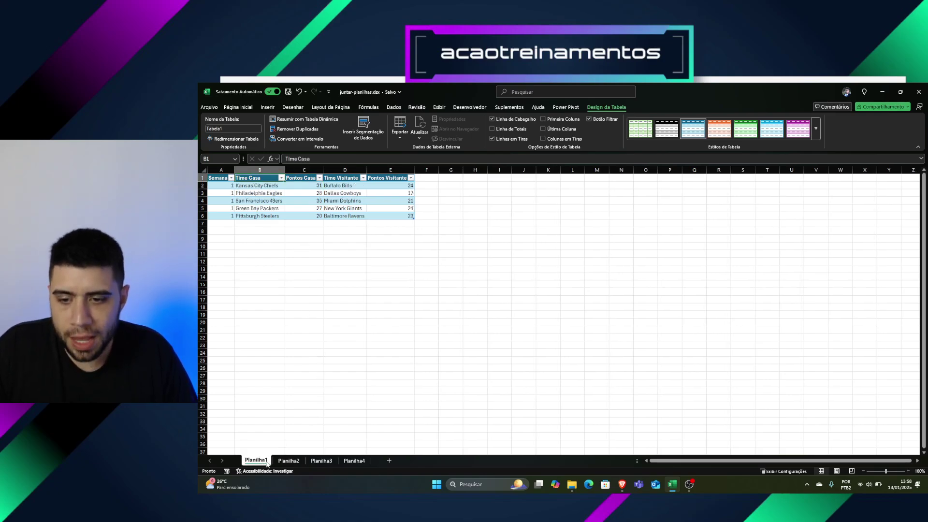
{"action": "left_click", "coordinate": [354, 461]}
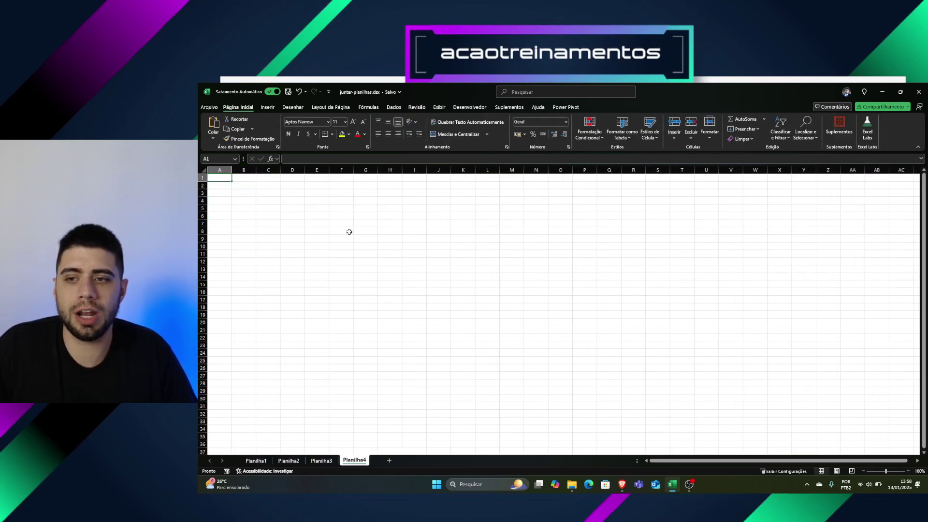
{"action": "left_click", "coordinate": [908, 472]}
{"action": "left_click", "coordinate": [909, 471]}
{"action": "left_click", "coordinate": [908, 471]}
{"action": "left_click", "coordinate": [908, 471]}
{"action": "left_click", "coordinate": [908, 471]}
{"action": "left_click", "coordinate": [908, 471]}
{"action": "left_click", "coordinate": [908, 471]}
{"action": "left_click", "coordinate": [908, 471]}
{"action": "left_click", "coordinate": [908, 471]}
{"action": "left_click", "coordinate": [908, 472]}
{"action": "left_click", "coordinate": [908, 471]}
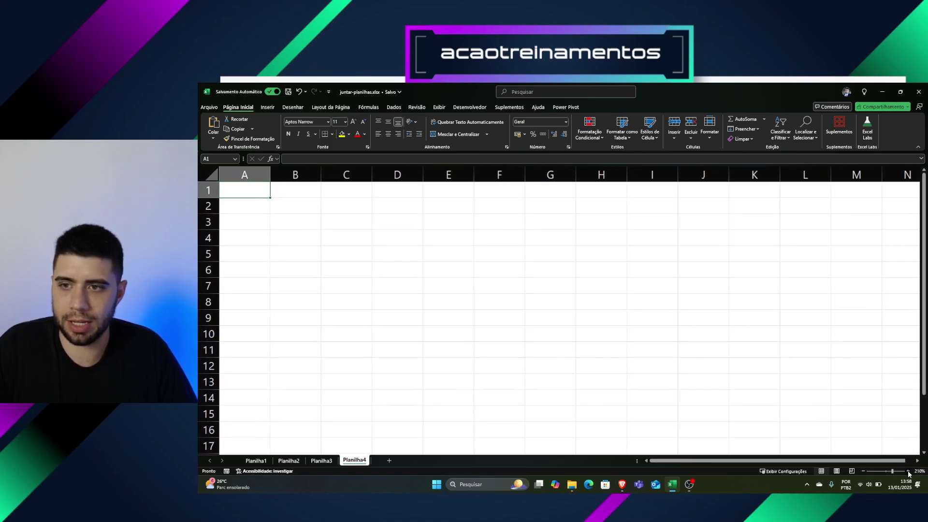
{"action": "left_click", "coordinate": [908, 472]}
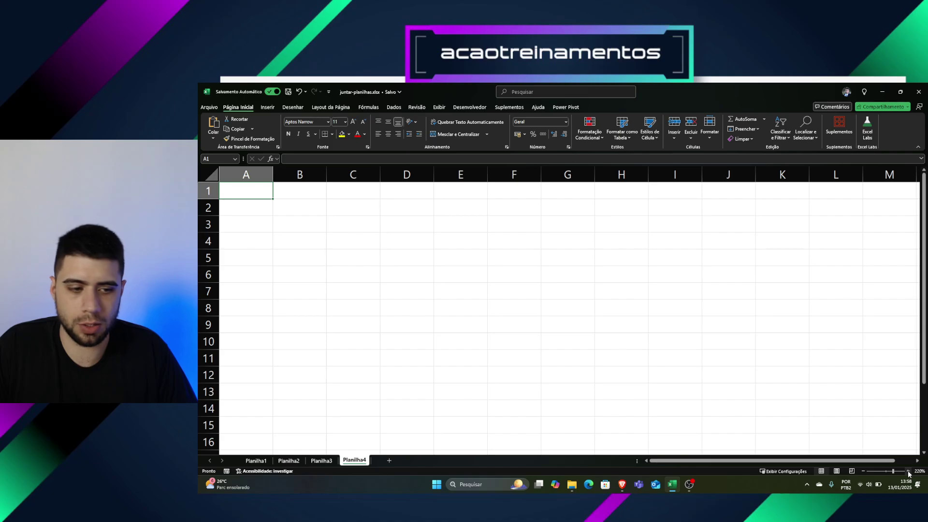
Step: Start a vertical stacking formula with EMPILHARV in cell A1 of Planilha4, using Tabela1 as the first array
{"action": "left_click", "coordinate": [258, 217]}
{"action": "left_click", "coordinate": [256, 189]}
{"action": "type", "text": "=emp"}
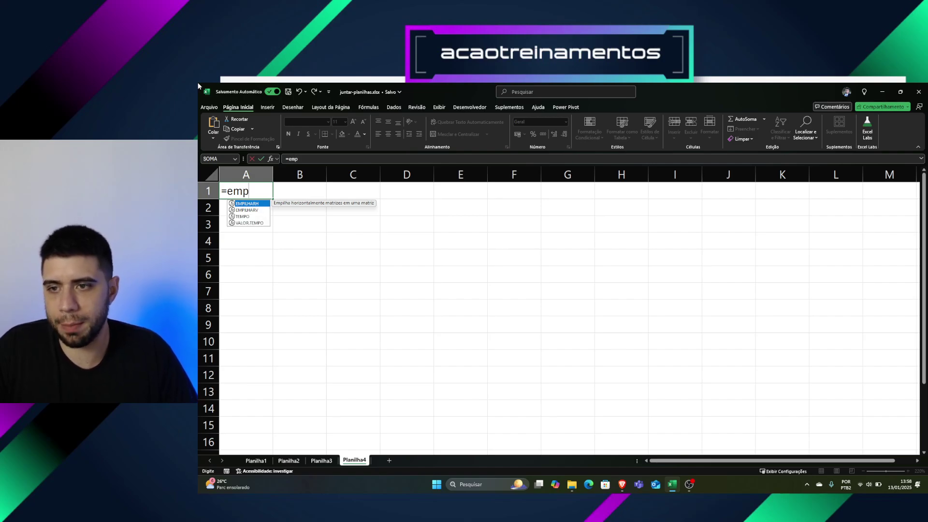
{"action": "left_click", "coordinate": [245, 210]}
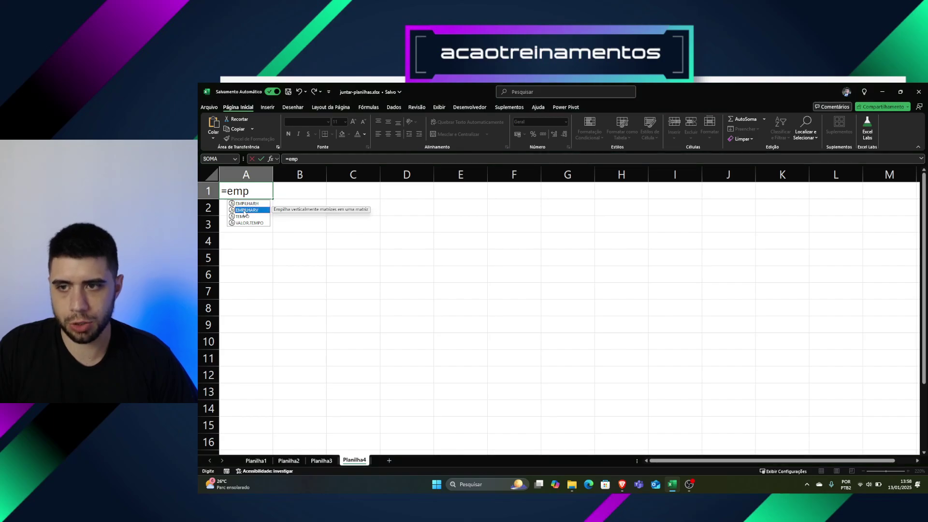
{"action": "double_click", "coordinate": [245, 211]}
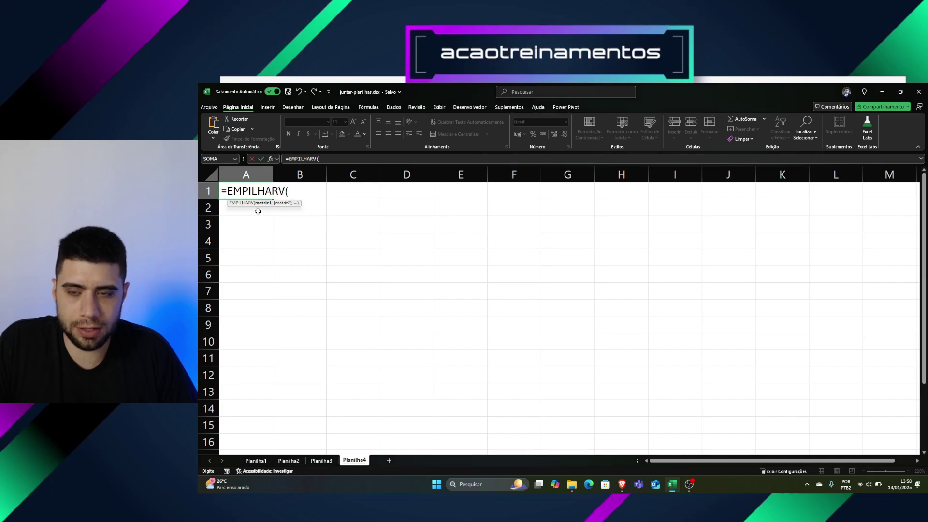
{"action": "type", "text": "tab"}
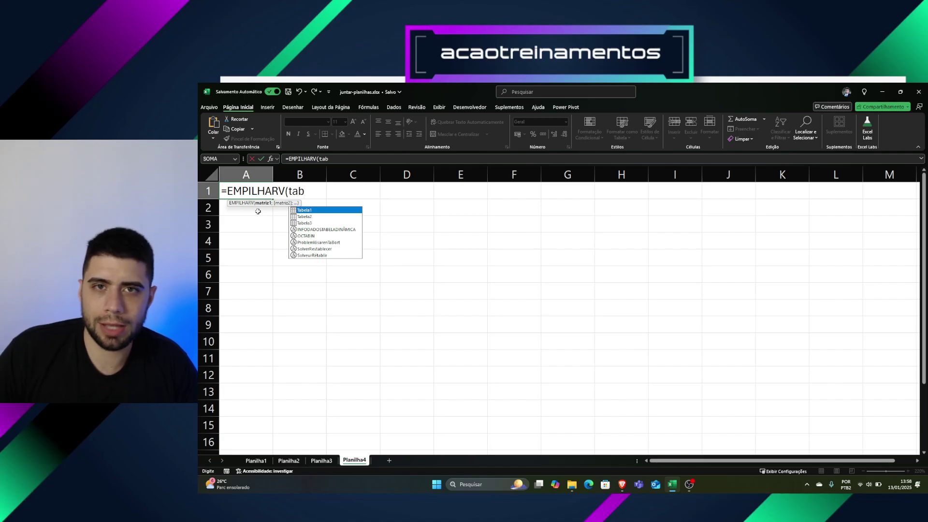
{"action": "key", "text": "Tab"}
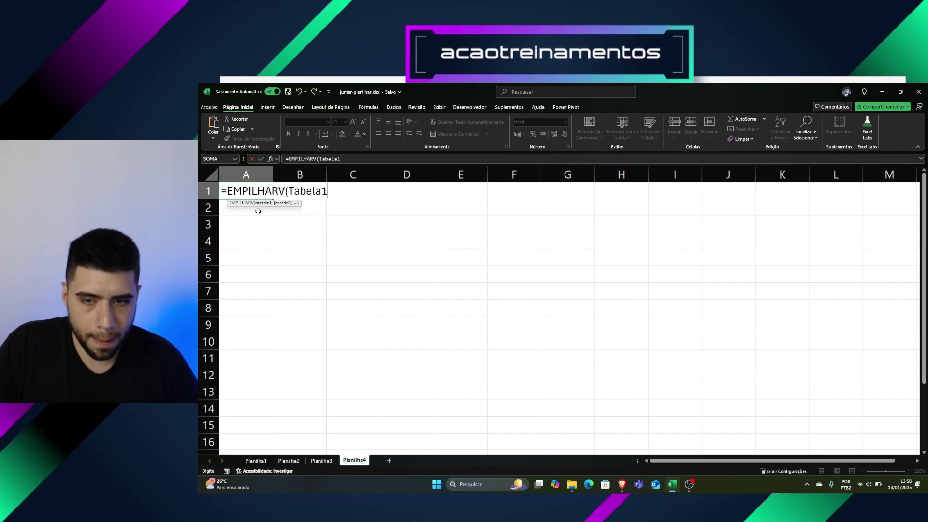
Step: Add Tabela2 and Tabela3 as the second and third arrays, and complete the formula =EMPILHARV(Tabela1;Tabela2;Tabela3)
{"action": "type", "text": ";ta"}
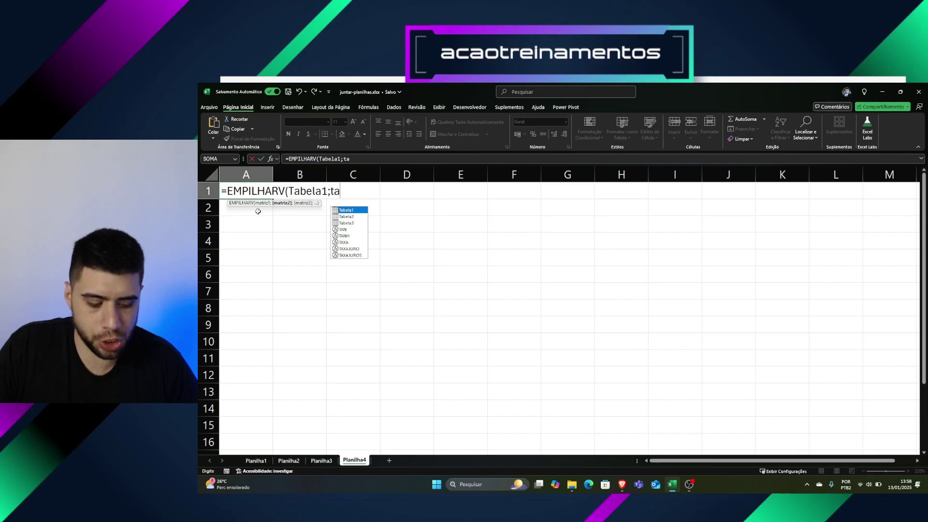
{"action": "key", "text": "Down"}
{"action": "key", "text": "Tab"}
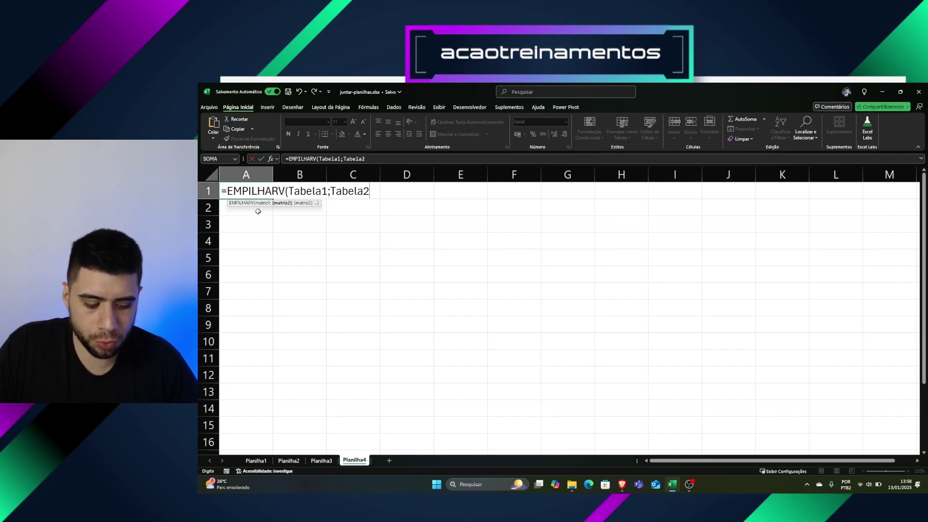
{"action": "type", "text": ";"}
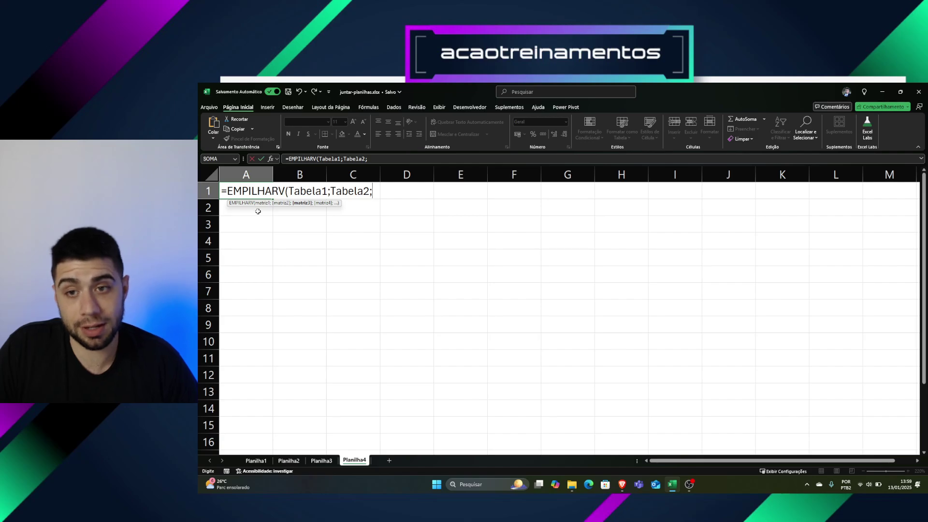
{"action": "type", "text": "ta"}
{"action": "key", "text": "Down"}
{"action": "key", "text": "Down"}
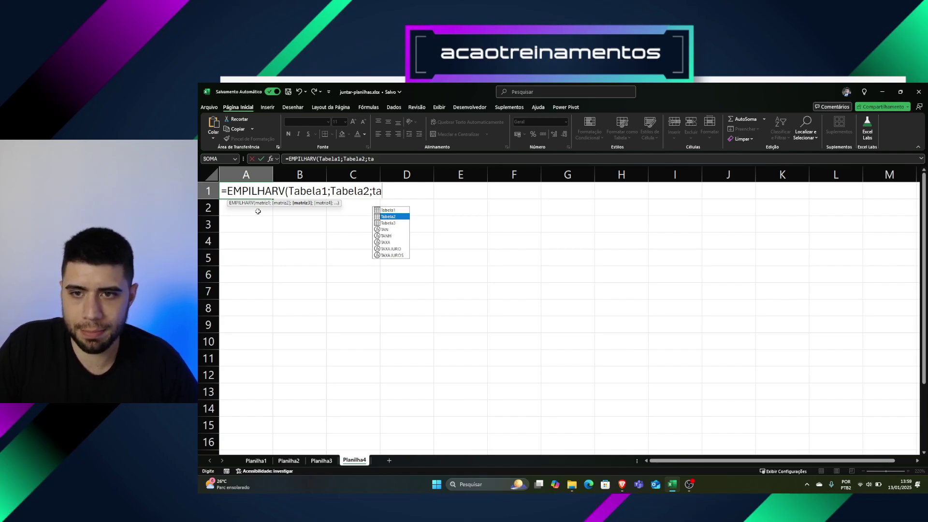
{"action": "key", "text": "Tab"}
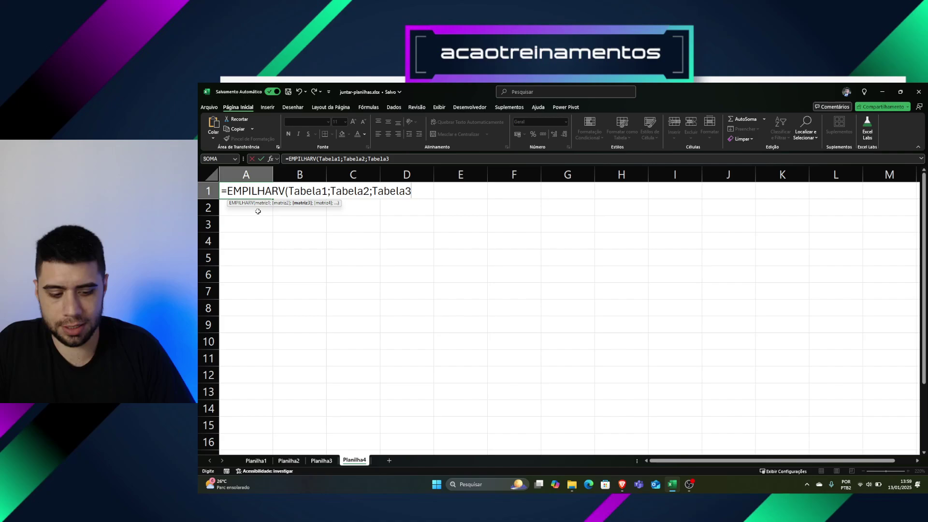
{"action": "type", "text": ")"}
{"action": "key", "text": "Return"}
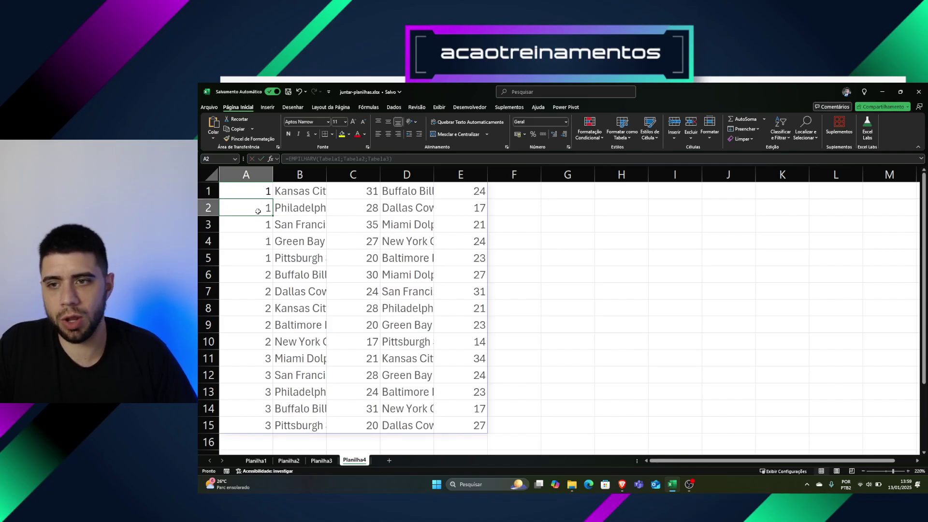
{"action": "scroll", "coordinate": [260, 217], "scroll_direction": "down", "scroll_amount": 1}
{"action": "scroll", "coordinate": [261, 217], "scroll_direction": "up", "scroll_amount": 1}
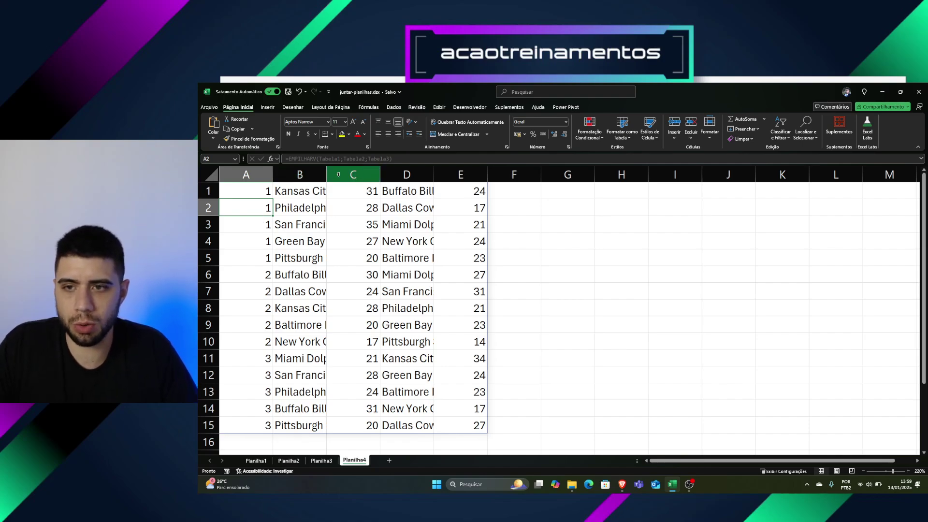
Step: Autofit the width of all columns on Planilha4 to the stacked data
{"action": "left_click", "coordinate": [212, 174]}
{"action": "double_click", "coordinate": [273, 174]}
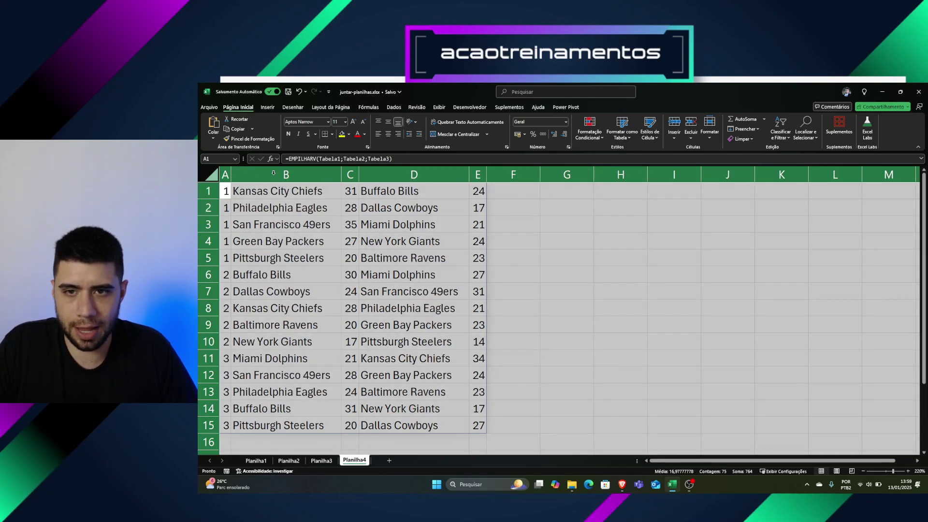
{"action": "left_click", "coordinate": [303, 225]}
Step: Insert a blank row above the stacked data on Planilha4
{"action": "left_click", "coordinate": [209, 191]}
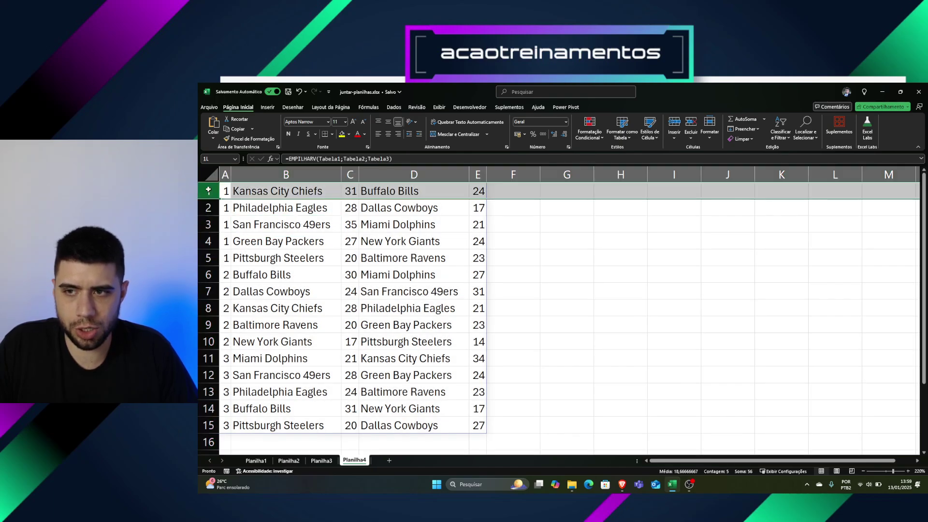
{"action": "key", "text": "ctrl+plus"}
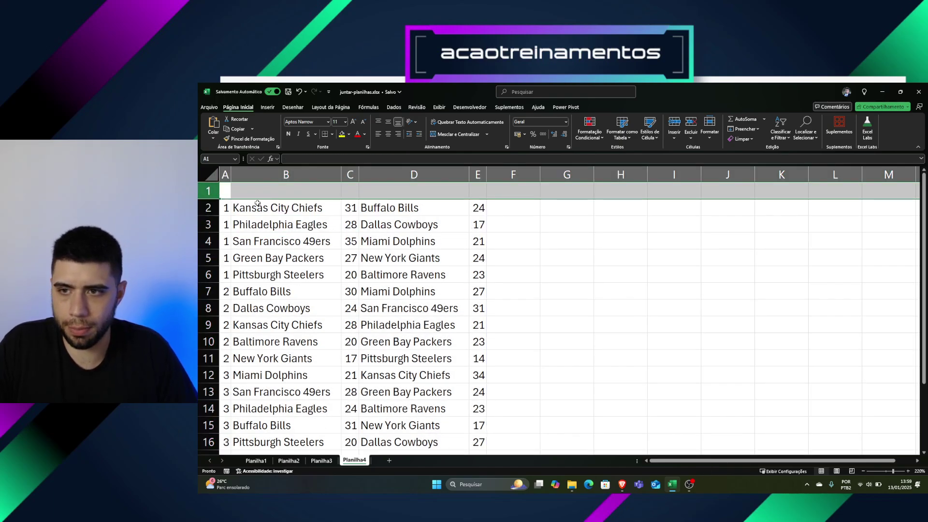
{"action": "left_click", "coordinate": [228, 190]}
Step: Copy the header row A1:E1 from Planilha1 and paste it into the blank first row of Planilha4
{"action": "left_click", "coordinate": [255, 460]}
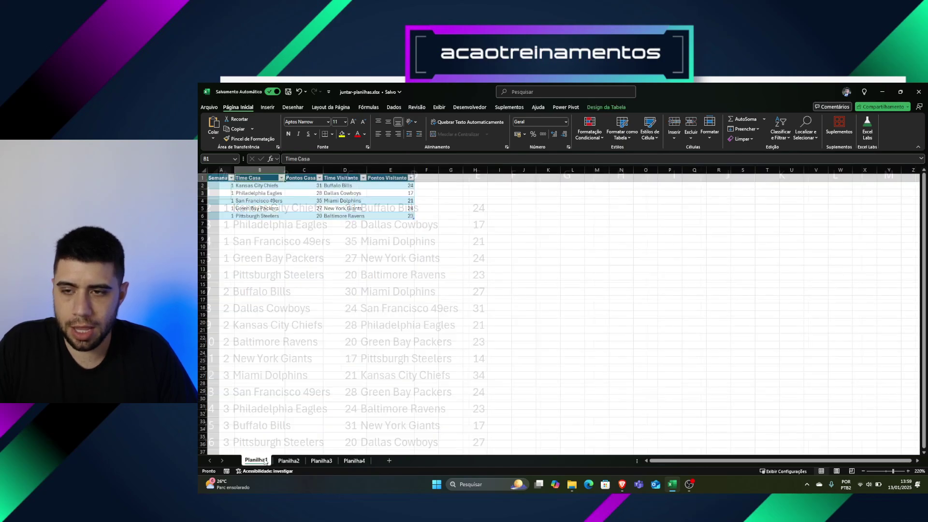
{"action": "left_click", "coordinate": [212, 178]}
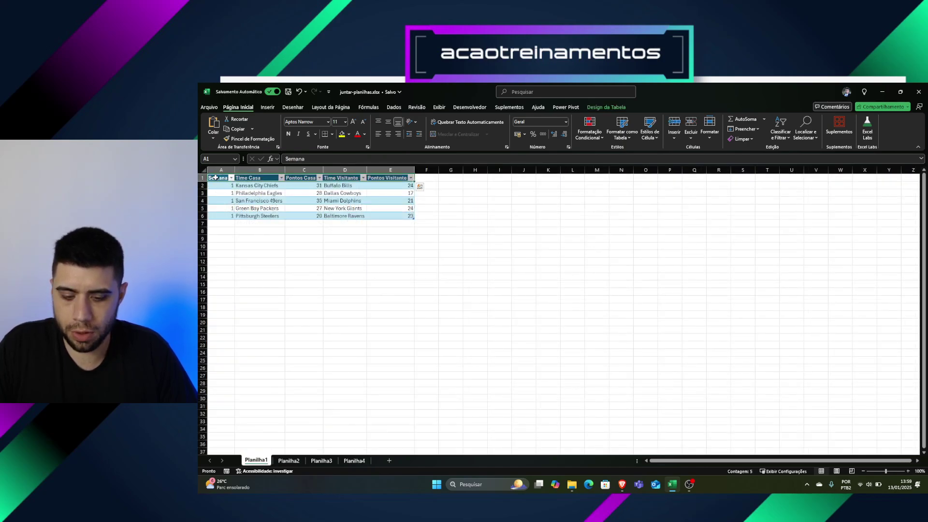
{"action": "key", "text": "ctrl+c"}
{"action": "left_click", "coordinate": [354, 461]}
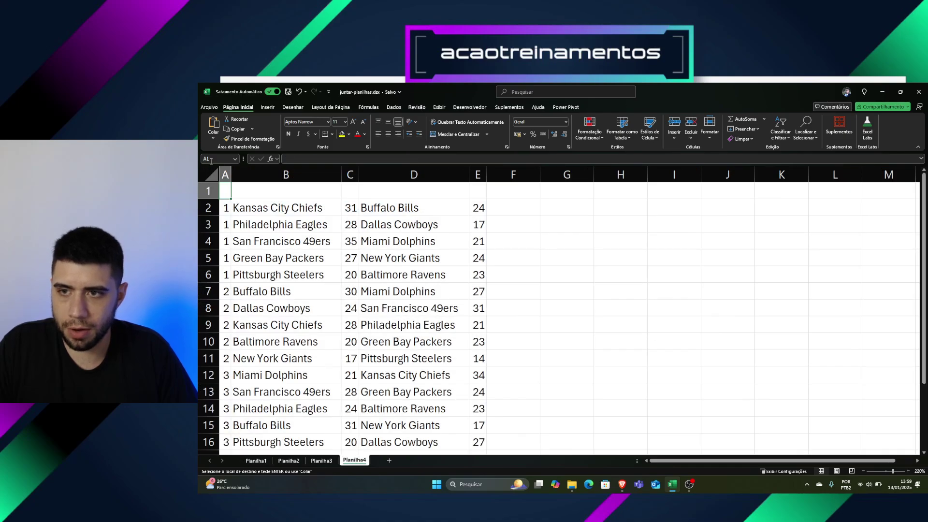
{"action": "key", "text": "ctrl+v"}
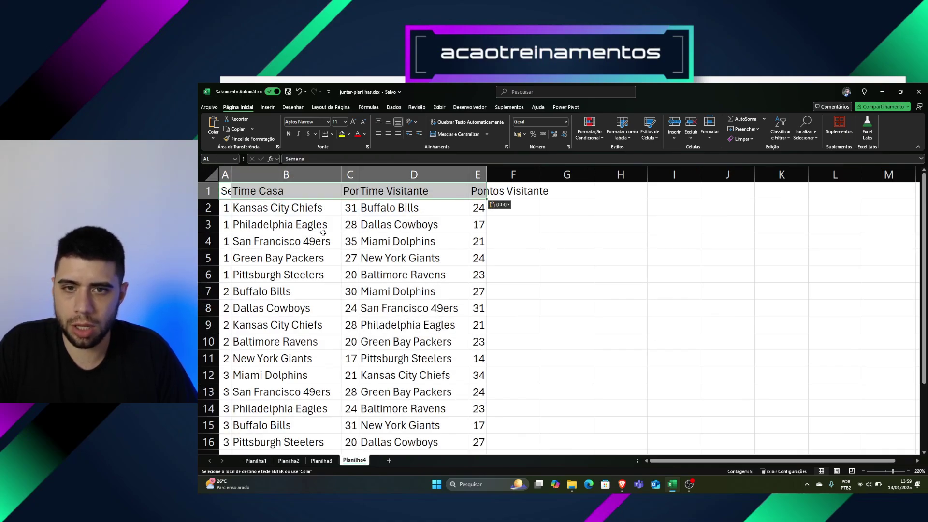
Step: Autofit all Planilha4 columns again so the pasted headers fit, and look through the combined rows
{"action": "left_click", "coordinate": [211, 174]}
{"action": "double_click", "coordinate": [231, 174]}
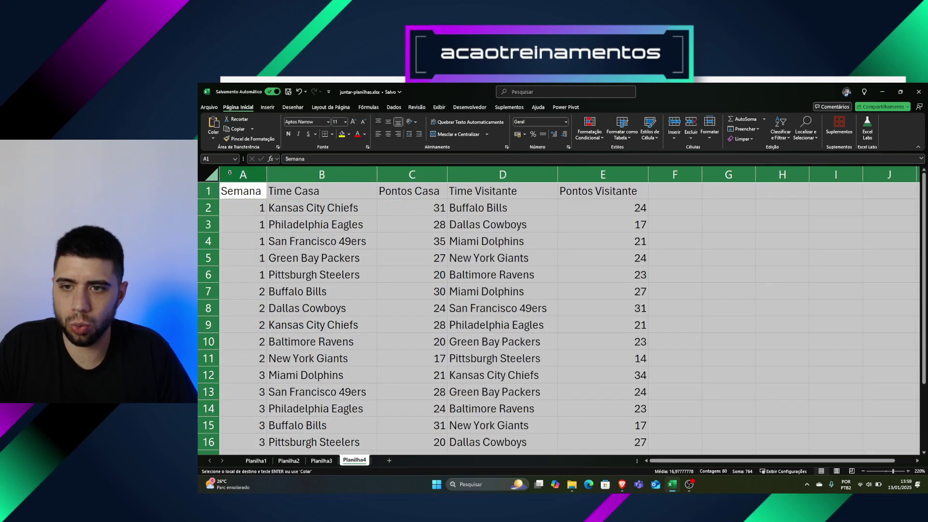
{"action": "left_click", "coordinate": [435, 259]}
{"action": "left_click", "coordinate": [405, 208]}
{"action": "scroll", "coordinate": [344, 221], "scroll_direction": "down", "scroll_amount": 1}
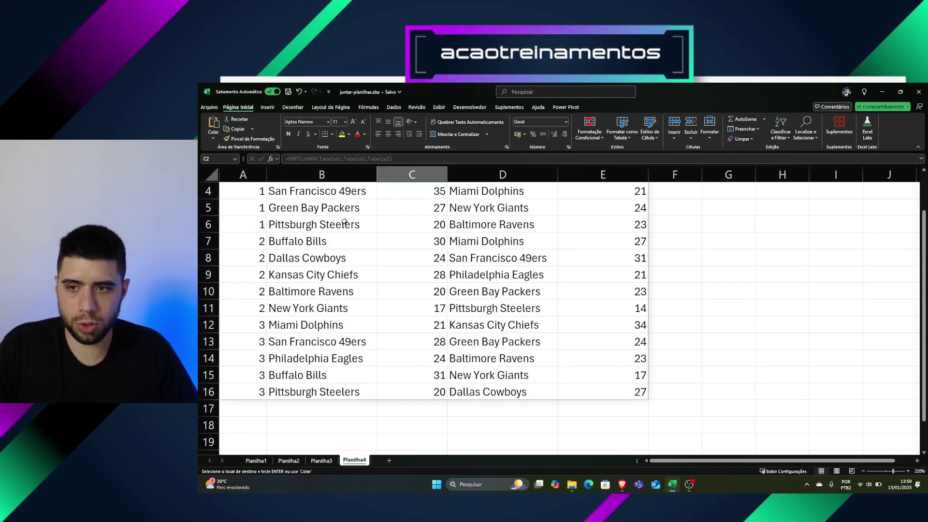
{"action": "scroll", "coordinate": [330, 223], "scroll_direction": "up", "scroll_amount": 1}
{"action": "scroll", "coordinate": [317, 271], "scroll_direction": "down", "scroll_amount": 2}
{"action": "scroll", "coordinate": [314, 280], "scroll_direction": "up", "scroll_amount": 1}
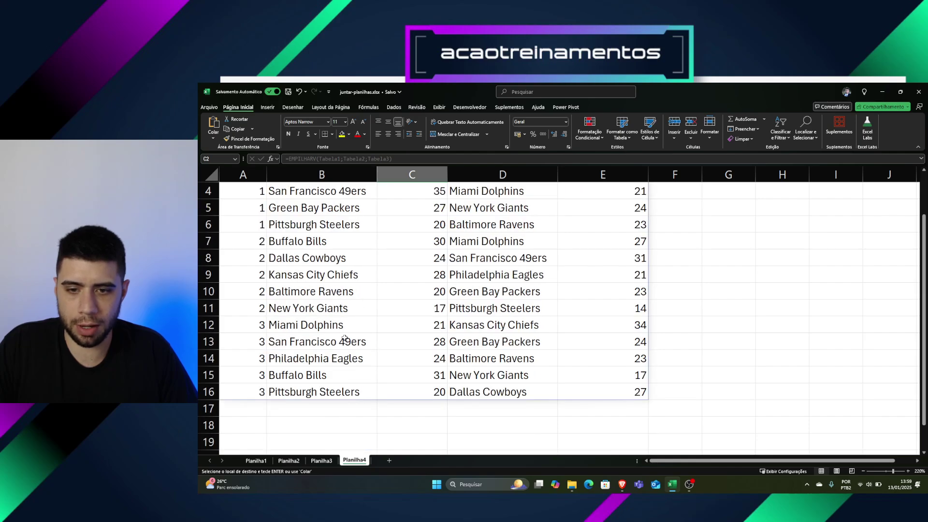
Step: Append a row with 3, TESTE, 30, TESTE and 50 to the table on Planilha3, and check the stacked data on Planilha4
{"action": "left_click", "coordinate": [321, 461]}
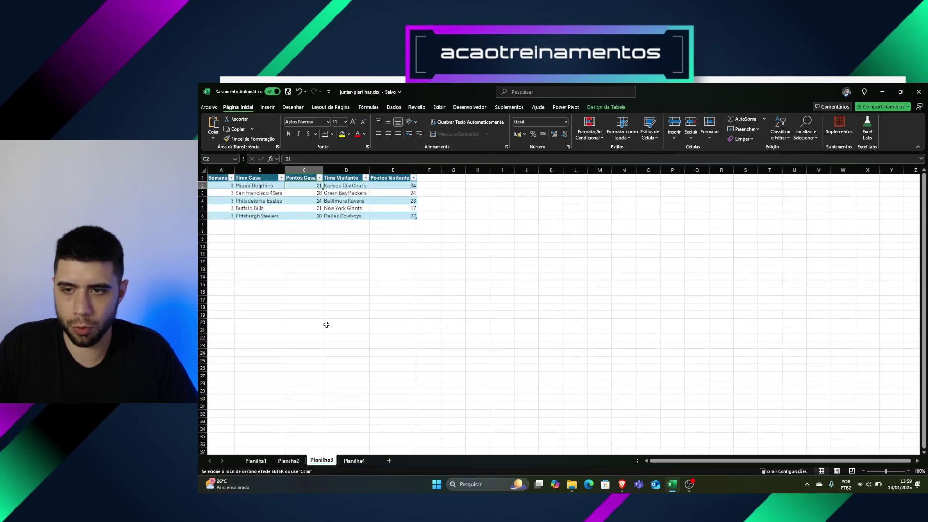
{"action": "left_click", "coordinate": [226, 224]}
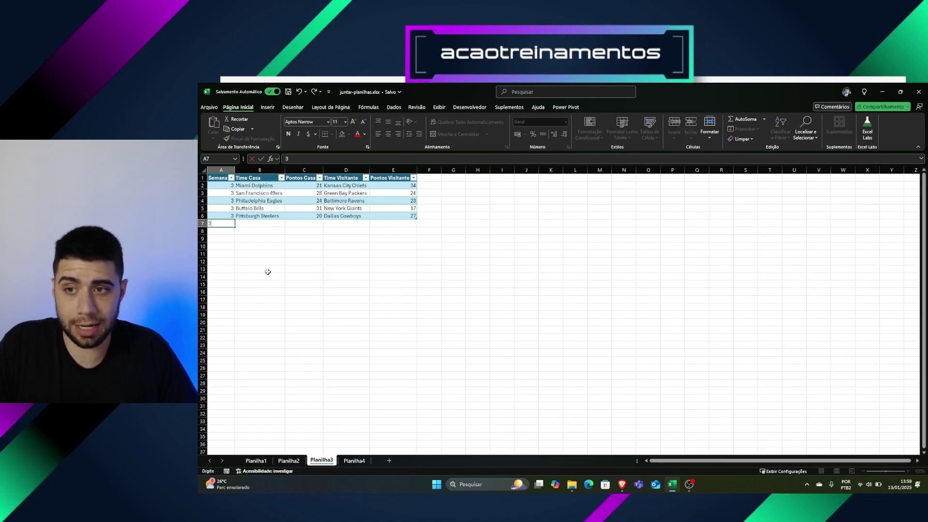
{"action": "key", "text": "ctrl+v"}
{"action": "key", "text": "Tab"}
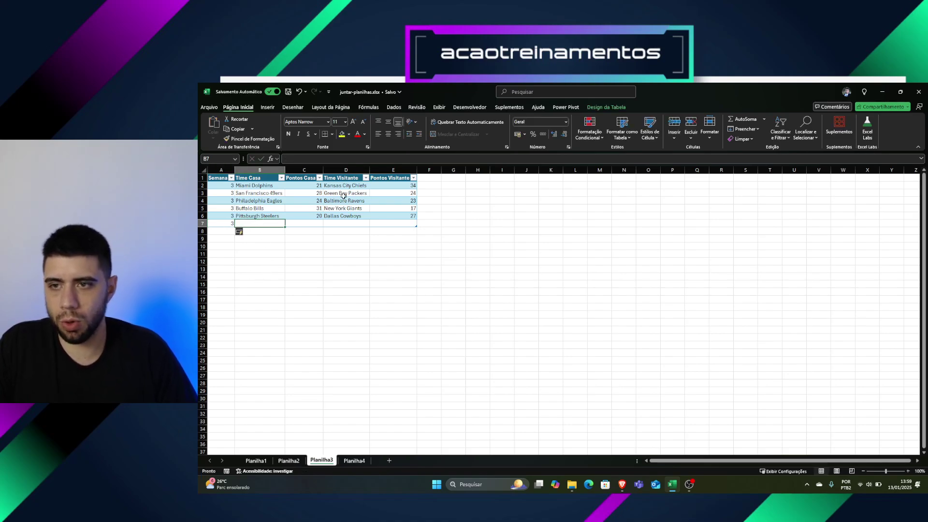
{"action": "type", "text": "TESTE"}
{"action": "key", "text": "Tab"}
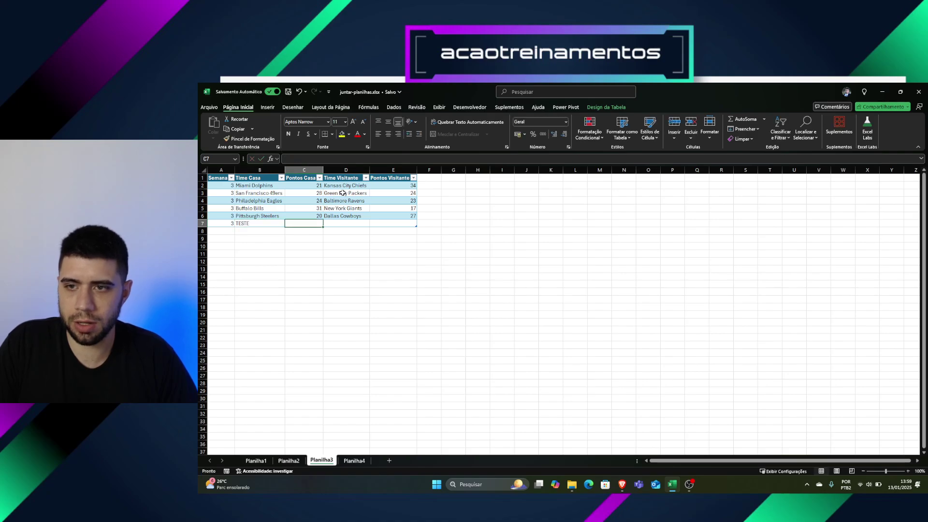
{"action": "type", "text": "30"}
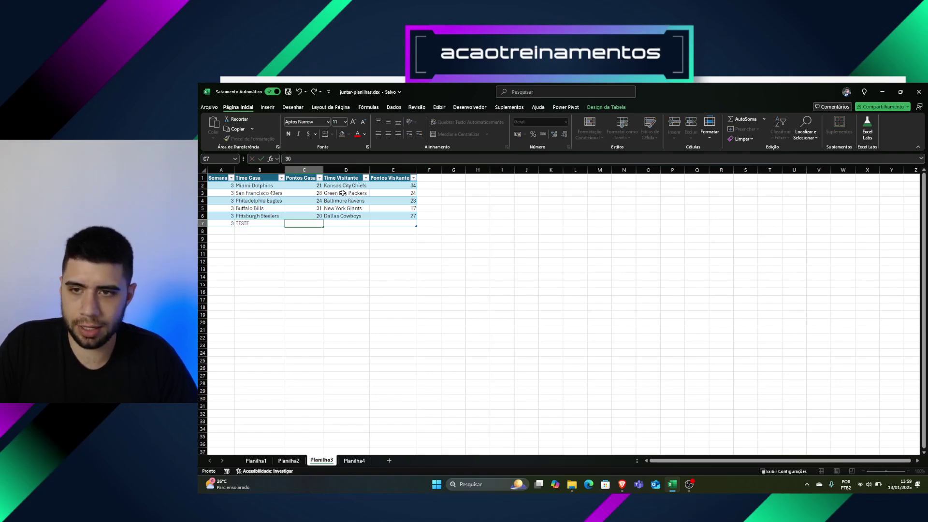
{"action": "key", "text": "Tab"}
{"action": "type", "text": "TESTE"}
{"action": "key", "text": "Tab"}
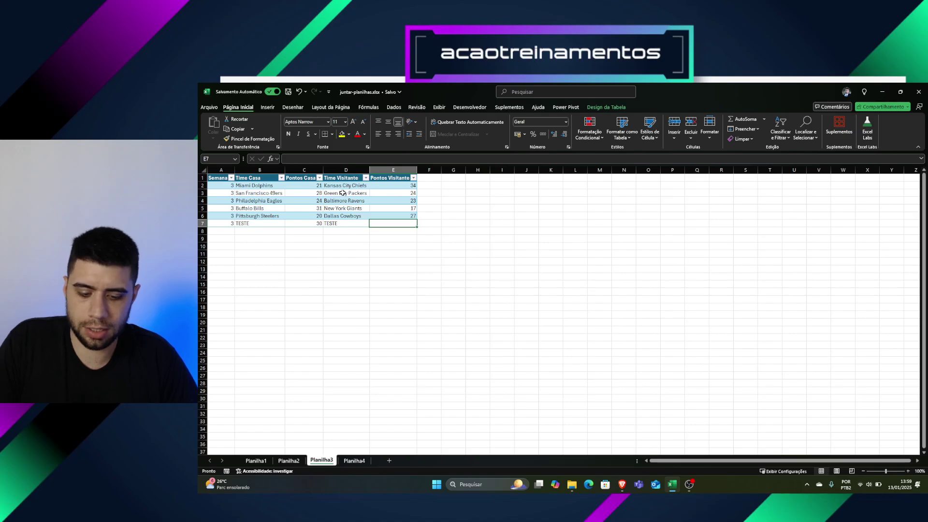
{"action": "type", "text": "50"}
{"action": "key", "text": "Tab"}
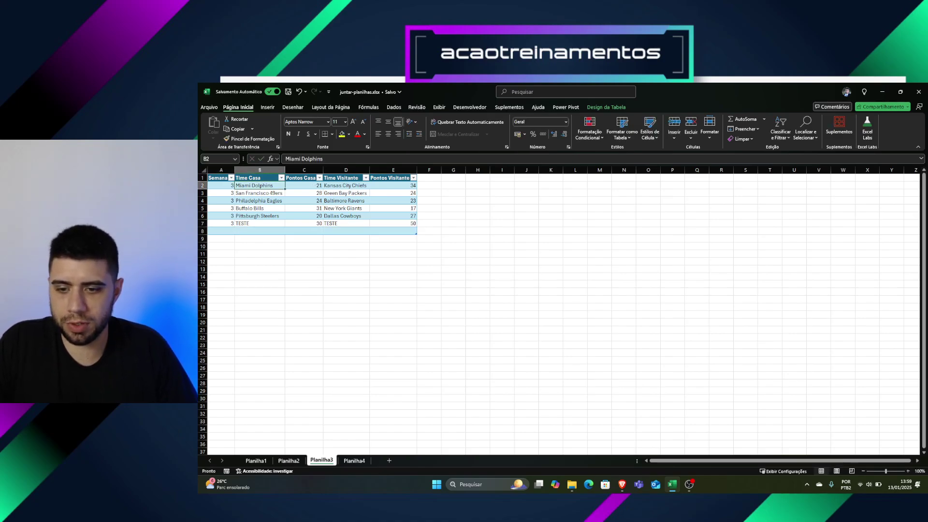
{"action": "left_click", "coordinate": [354, 460]}
{"action": "scroll", "coordinate": [313, 322], "scroll_direction": "down", "scroll_amount": 1}
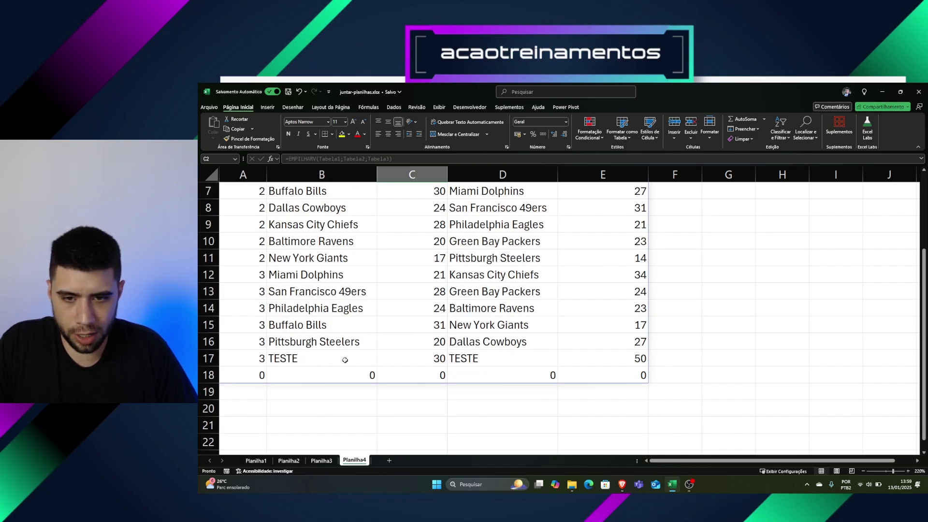
Step: Delete the empty row 8 from the table on Planilha3
{"action": "left_click", "coordinate": [332, 462]}
{"action": "left_click", "coordinate": [203, 231]}
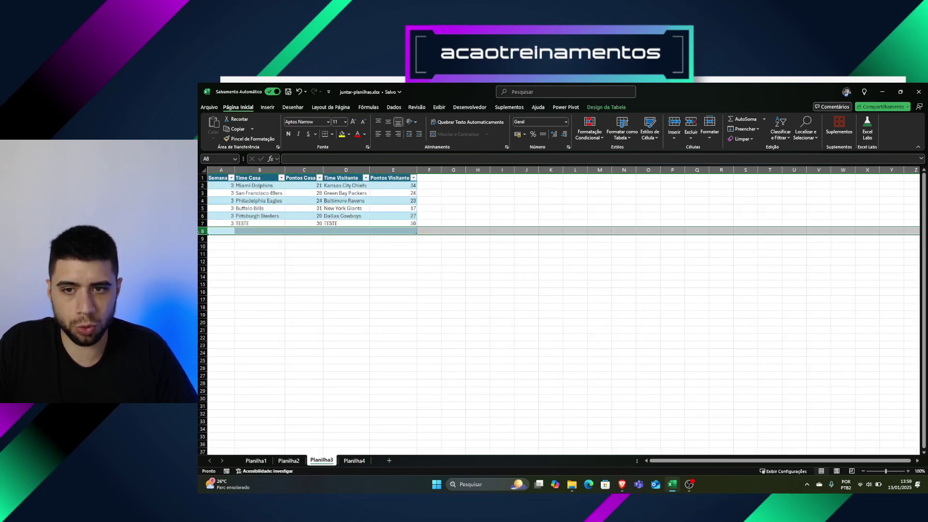
{"action": "key", "text": "ctrl+minus"}
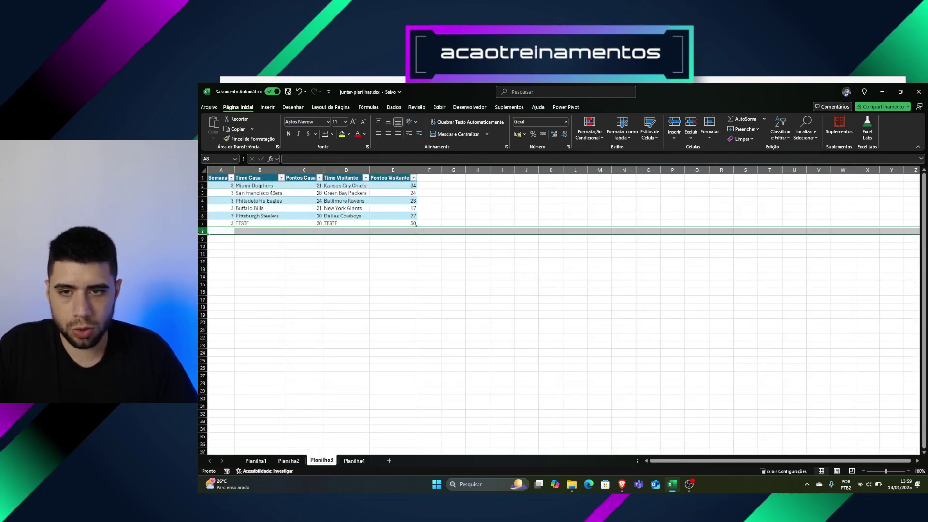
{"action": "left_click", "coordinate": [252, 195]}
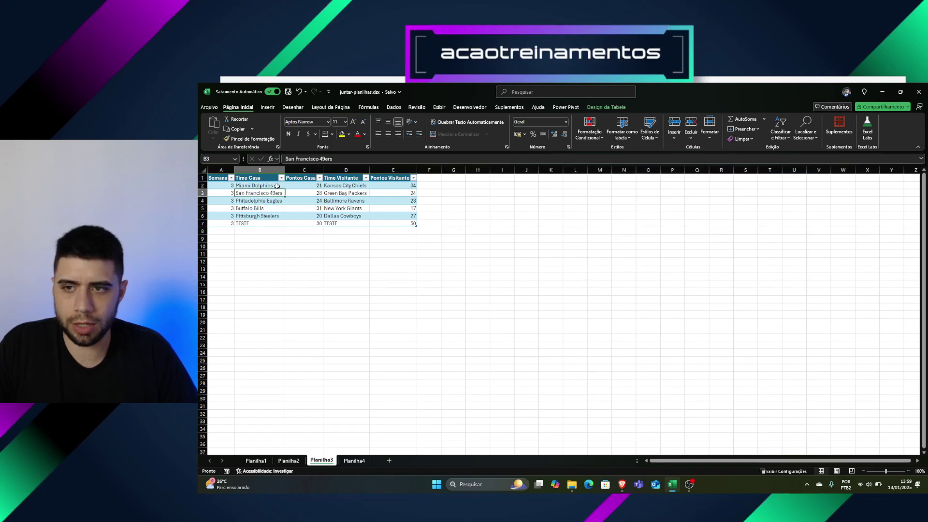
Step: Go back to Planilha4 and examine the last rows of the stacked data, including the TESTE row
{"action": "left_click", "coordinate": [356, 461]}
{"action": "left_click", "coordinate": [299, 343]}
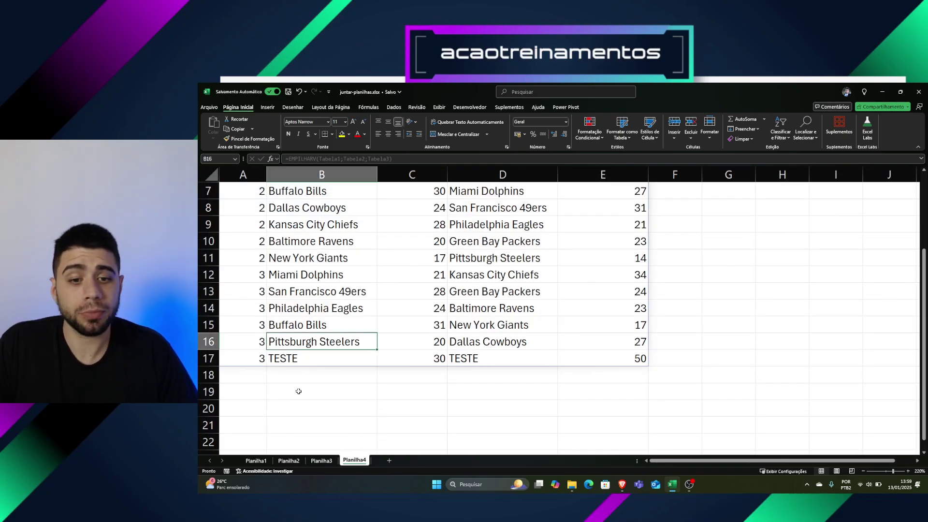
{"action": "scroll", "coordinate": [299, 391], "scroll_direction": "up", "scroll_amount": 1}
{"action": "scroll", "coordinate": [320, 383], "scroll_direction": "down", "scroll_amount": 2}
{"action": "left_click", "coordinate": [293, 309]}
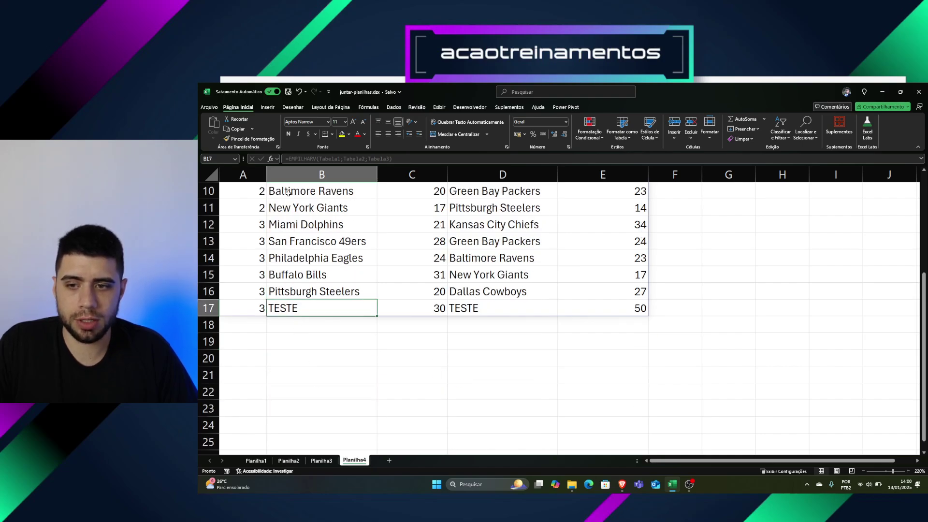
Step: Review the stacked rows and headers on Planilha4, and compare them with the source table on Planilha1
{"action": "scroll", "coordinate": [309, 290], "scroll_direction": "up", "scroll_amount": 3}
{"action": "scroll", "coordinate": [318, 267], "scroll_direction": "down", "scroll_amount": 2}
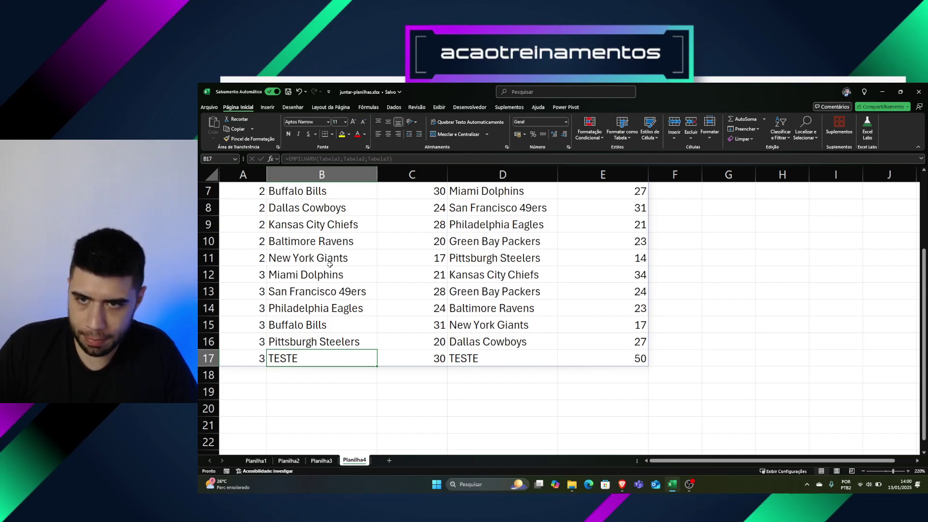
{"action": "scroll", "coordinate": [315, 272], "scroll_direction": "up", "scroll_amount": 2}
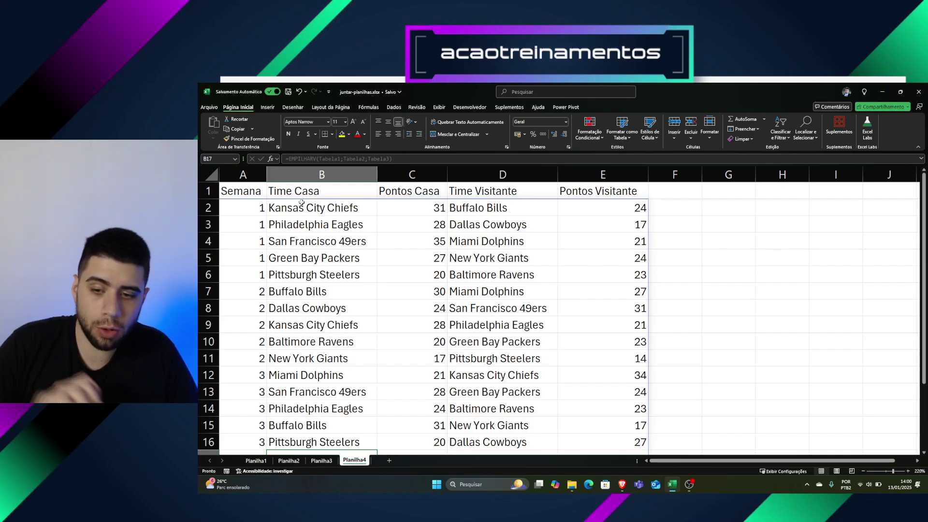
{"action": "left_click", "coordinate": [256, 461]}
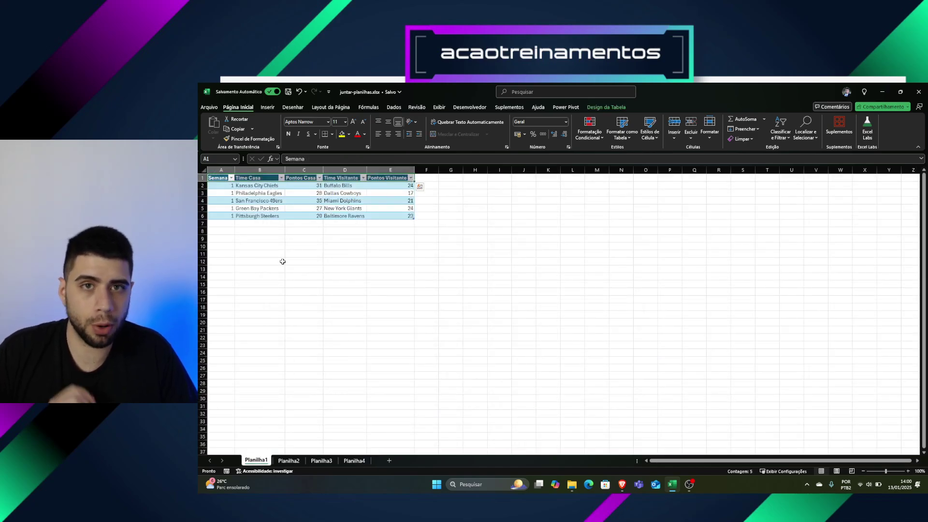
{"action": "left_click", "coordinate": [276, 214]}
{"action": "left_click", "coordinate": [268, 193]}
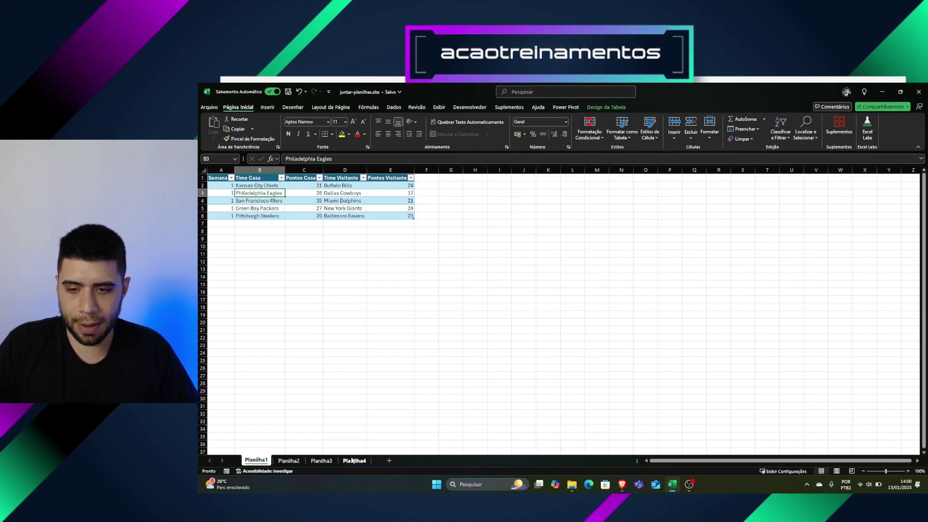
Step: Rename the Planilha4 sheet as Função EmpilharV
{"action": "right_click", "coordinate": [353, 460]}
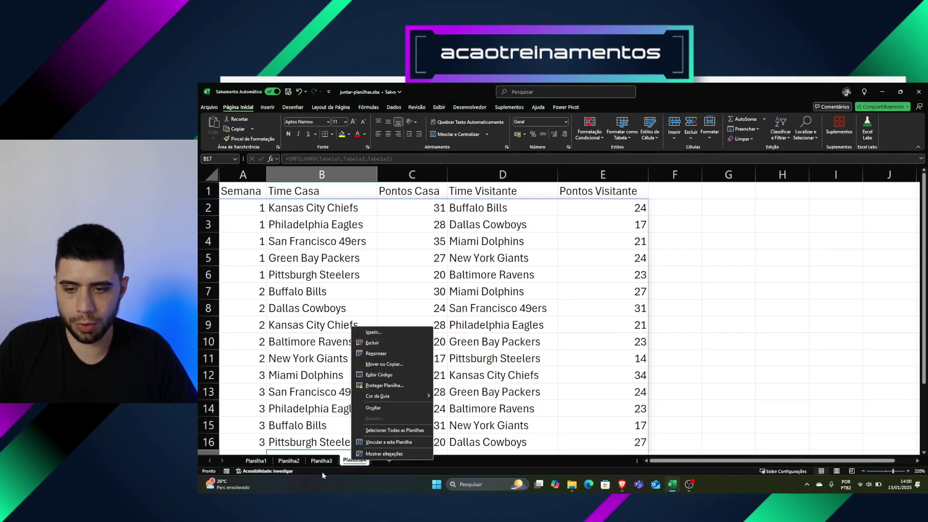
{"action": "left_click", "coordinate": [346, 465]}
{"action": "double_click", "coordinate": [353, 461]}
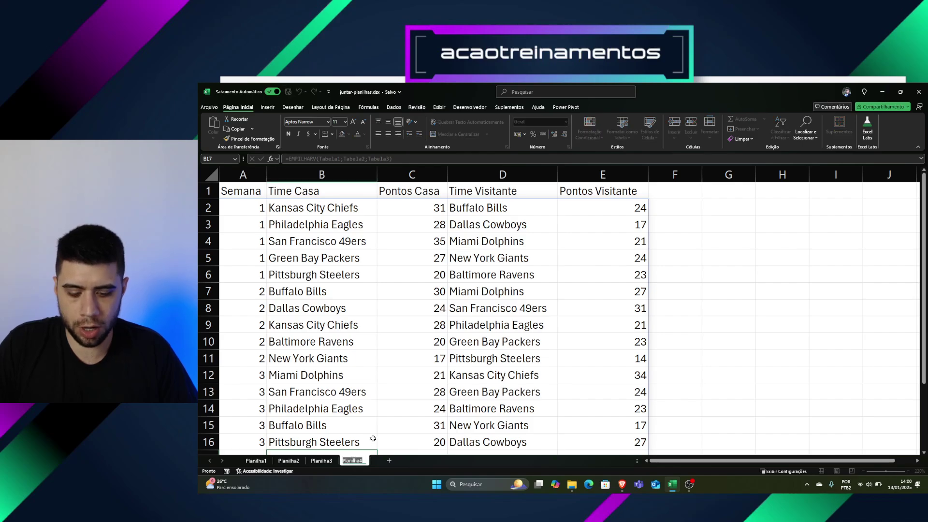
{"action": "key", "text": "BackSpace"}
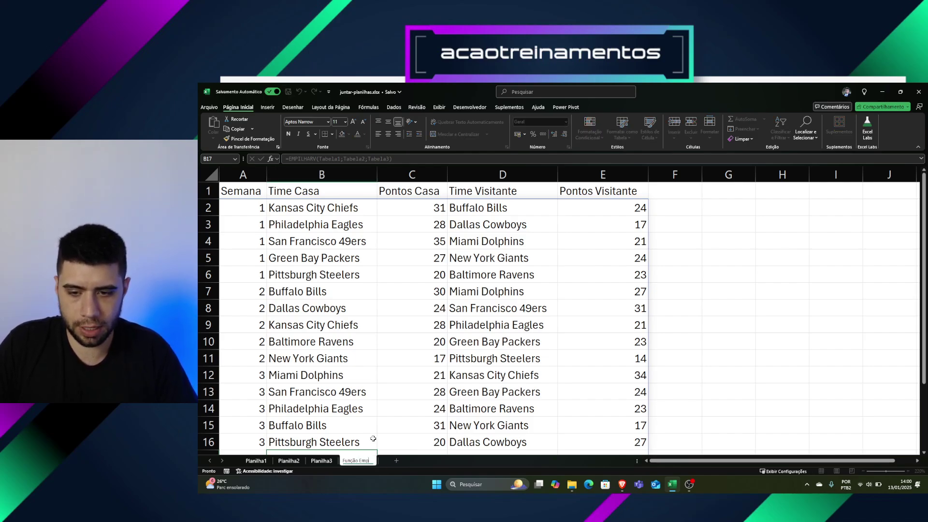
{"action": "type", "text": "Função Empilhar"}
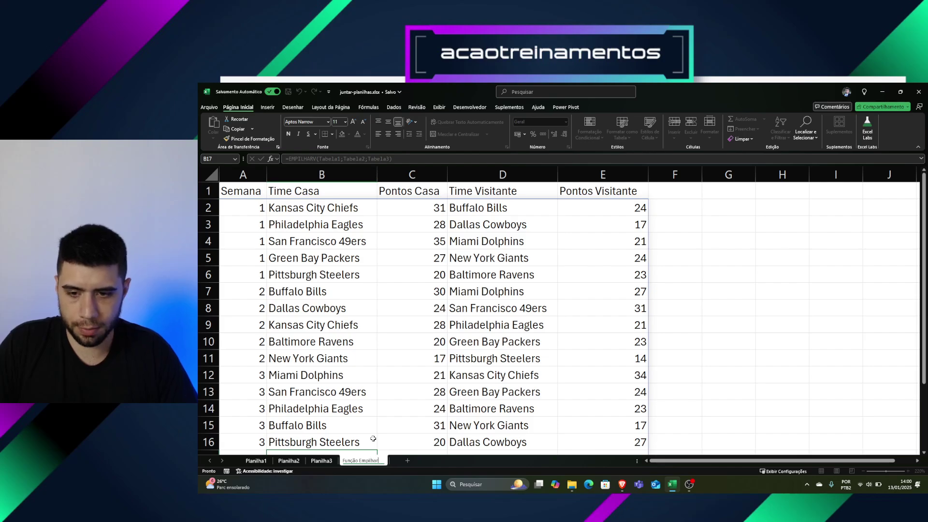
{"action": "type", "text": "V"}
{"action": "key", "text": "Return"}
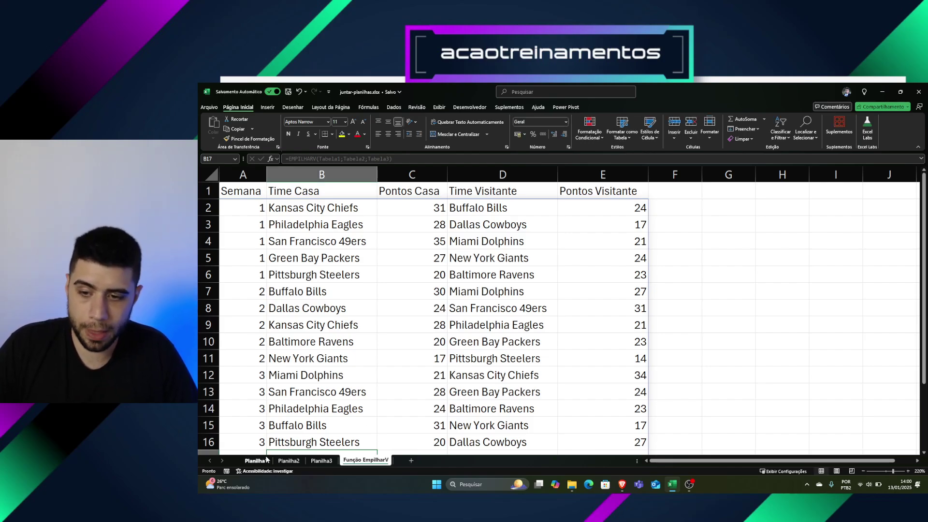
Step: Go back to Planilha1, select a cell inside its game table, and display the data tools
{"action": "left_click", "coordinate": [267, 460]}
{"action": "left_click", "coordinate": [312, 216]}
{"action": "left_click", "coordinate": [288, 193]}
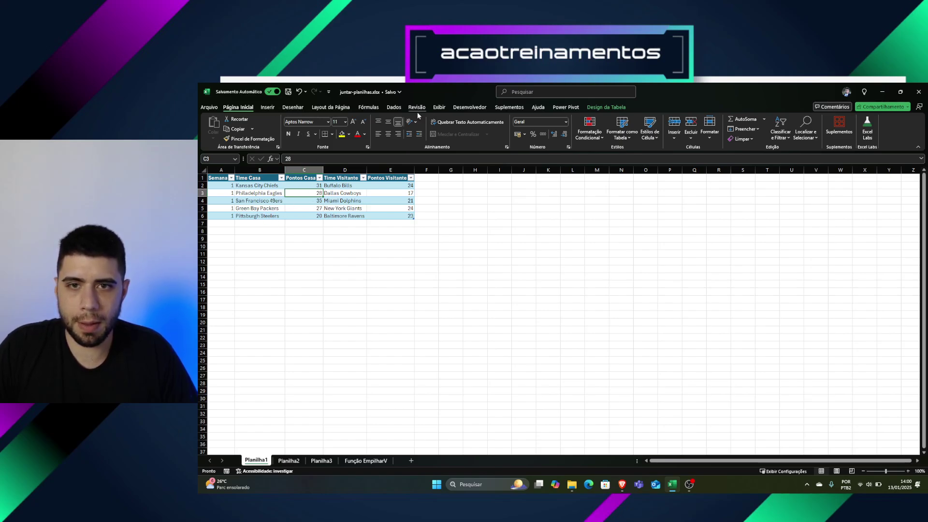
{"action": "left_click", "coordinate": [400, 108]}
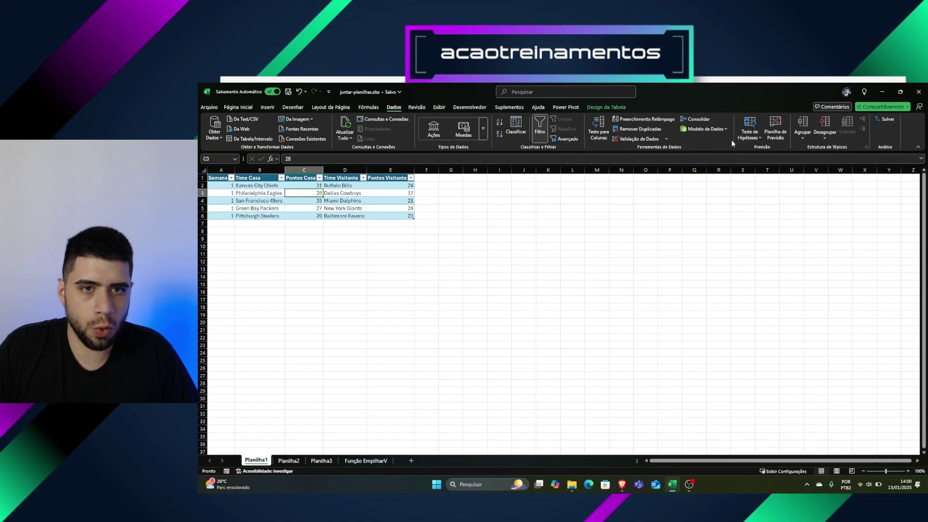
{"action": "left_click", "coordinate": [715, 130]}
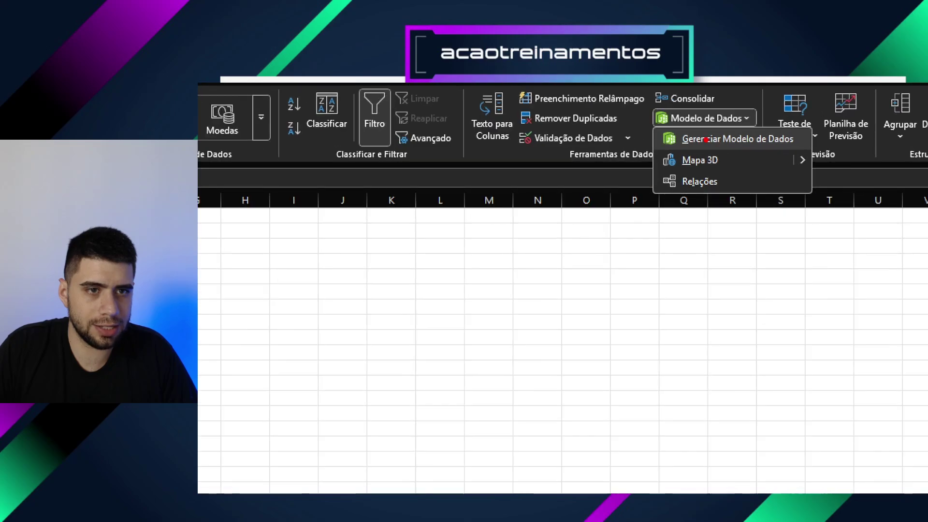
{"action": "left_click", "coordinate": [703, 129]}
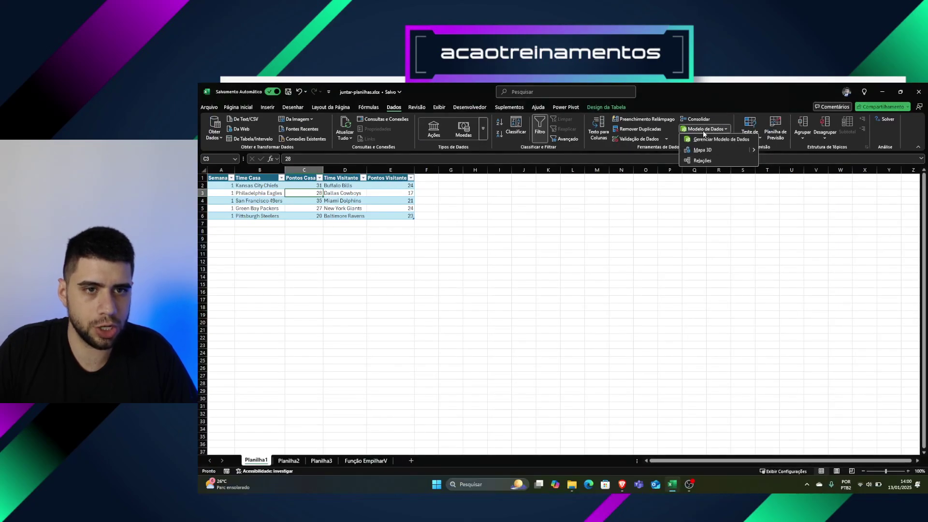
{"action": "left_click", "coordinate": [703, 131]}
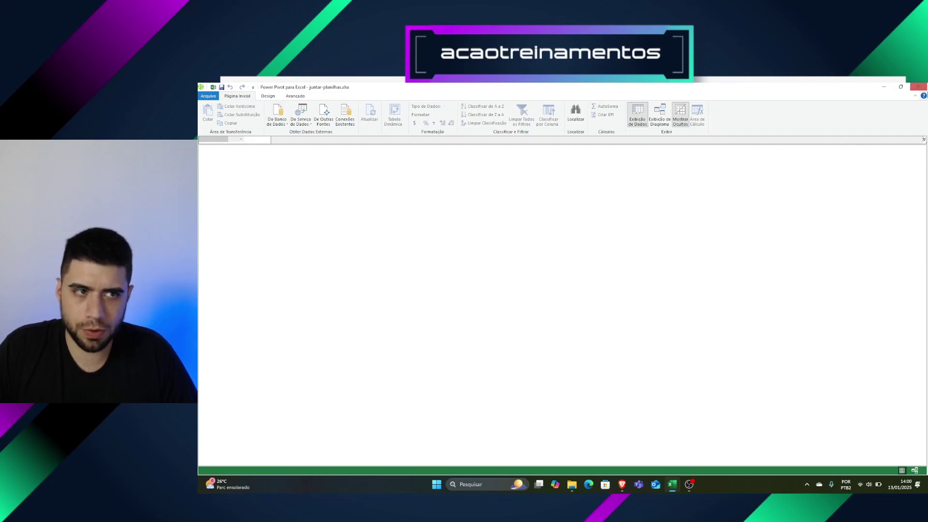
{"action": "left_click", "coordinate": [918, 87]}
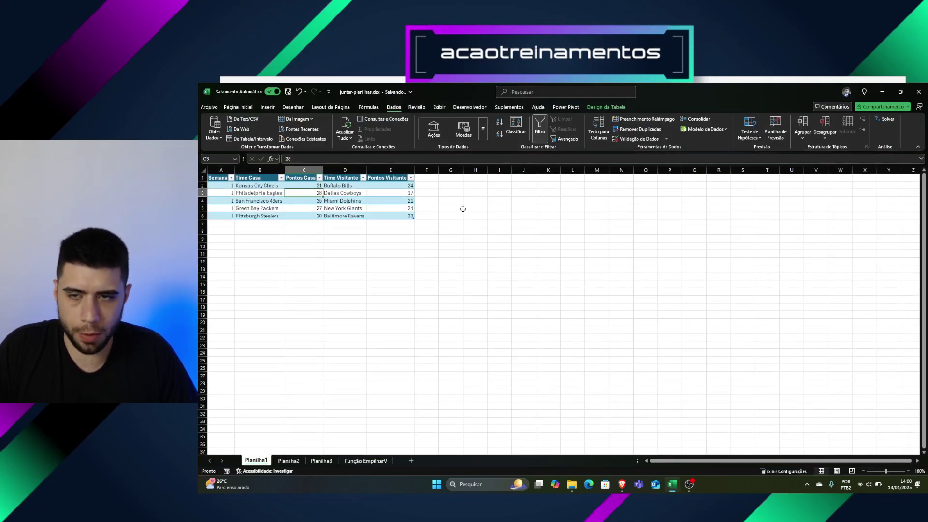
Step: Import the Planilha1 table into the Power Query editor as a table/range source
{"action": "left_click", "coordinate": [271, 222]}
{"action": "left_click", "coordinate": [276, 193]}
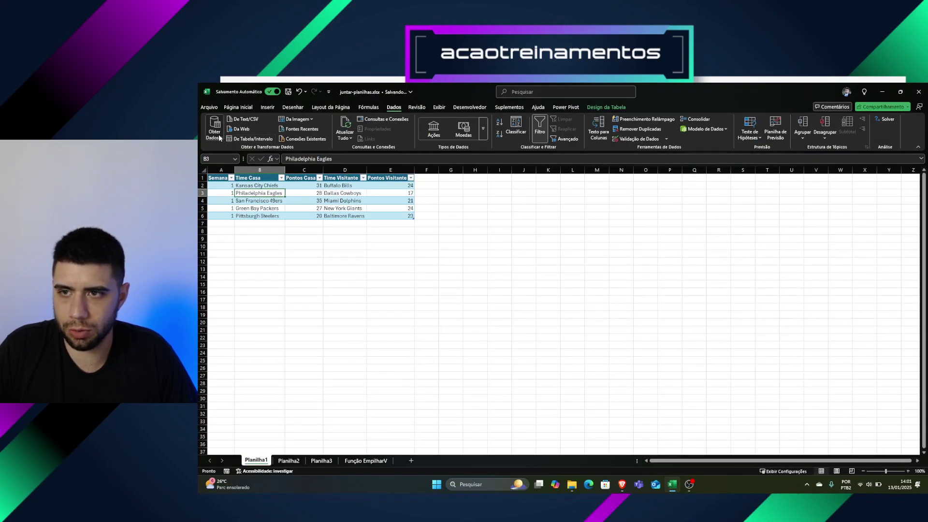
{"action": "left_click", "coordinate": [214, 130]}
{"action": "mouse_move", "coordinate": [249, 150]}
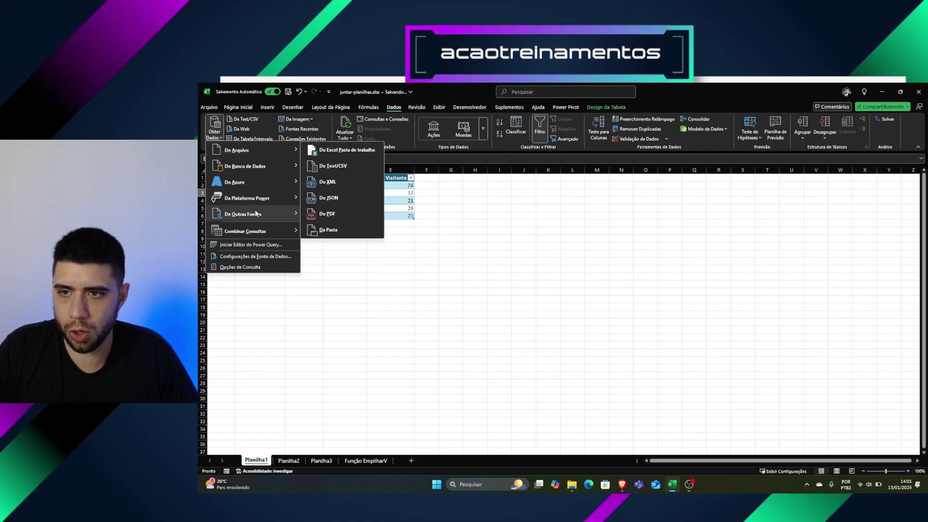
{"action": "mouse_move", "coordinate": [256, 214]}
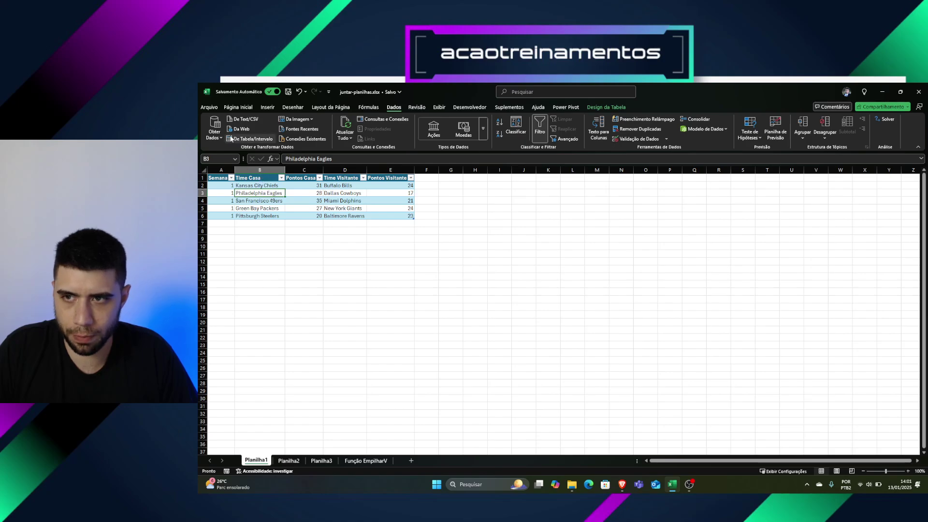
{"action": "left_click", "coordinate": [215, 127]}
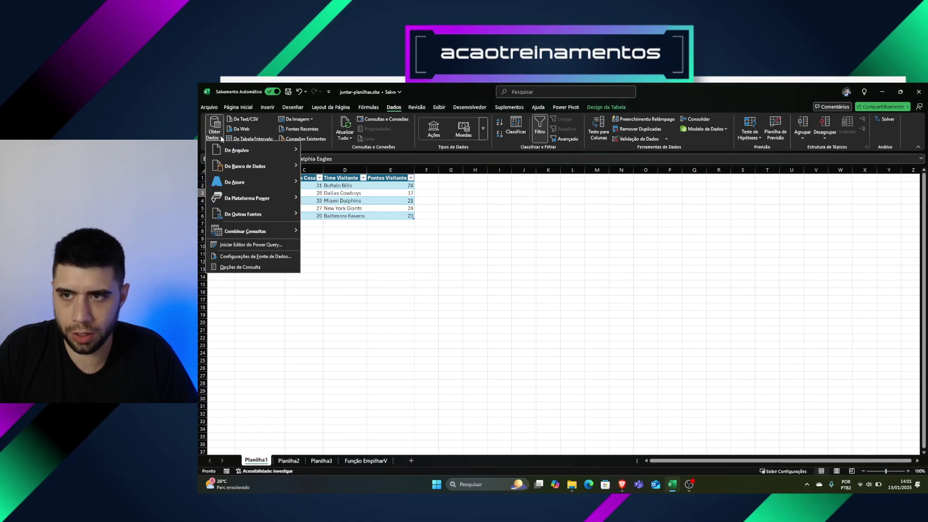
{"action": "left_click", "coordinate": [322, 215]}
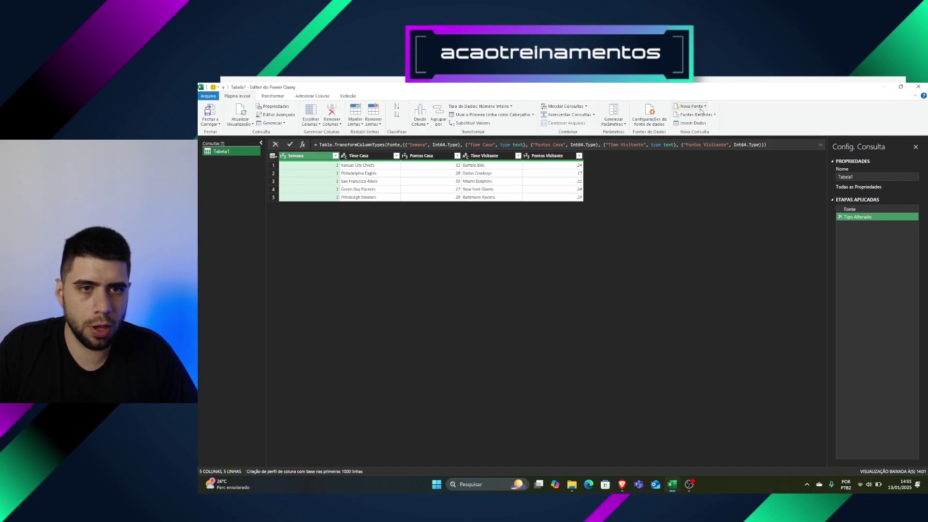
{"action": "left_click", "coordinate": [700, 108]}
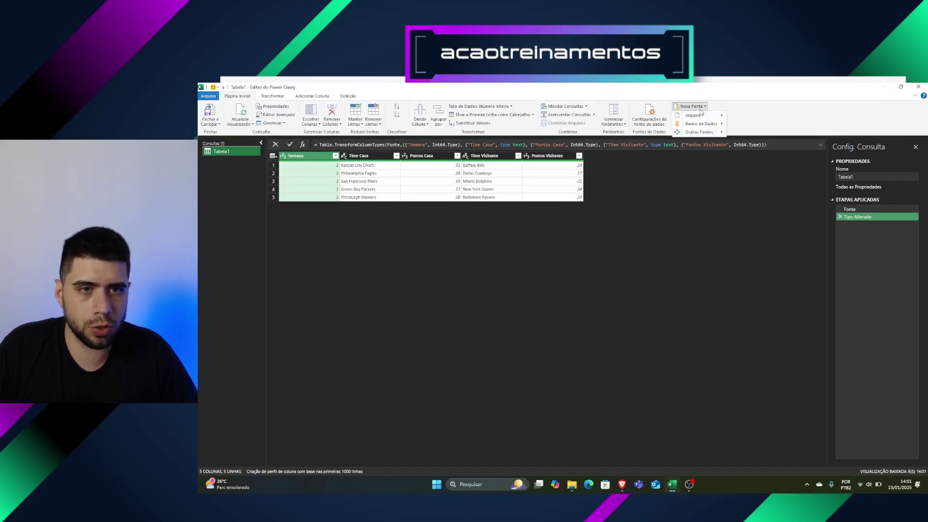
{"action": "mouse_move", "coordinate": [708, 133]}
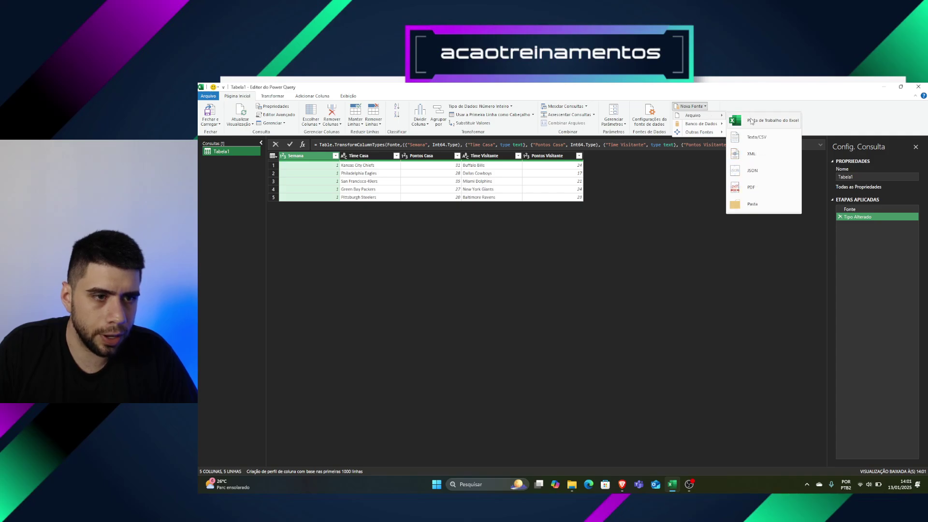
{"action": "left_click", "coordinate": [752, 121]}
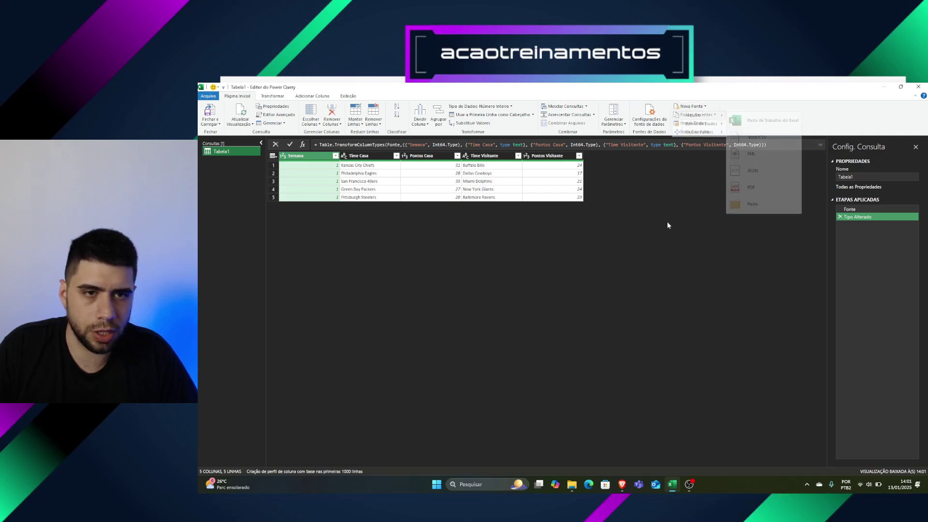
Step: Close the Power Query editor and keep the changes so the Tabela1 query loads into the workbook
{"action": "left_click", "coordinate": [913, 91]}
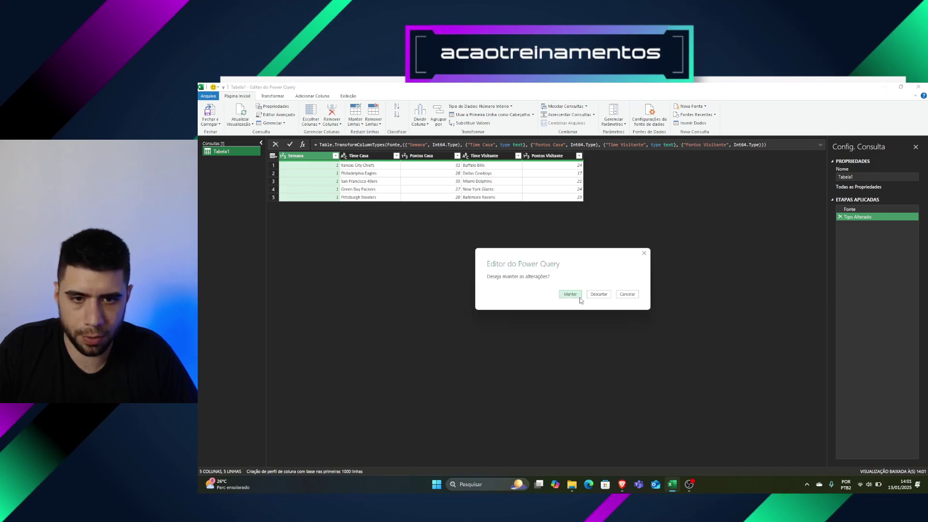
{"action": "left_click", "coordinate": [570, 293]}
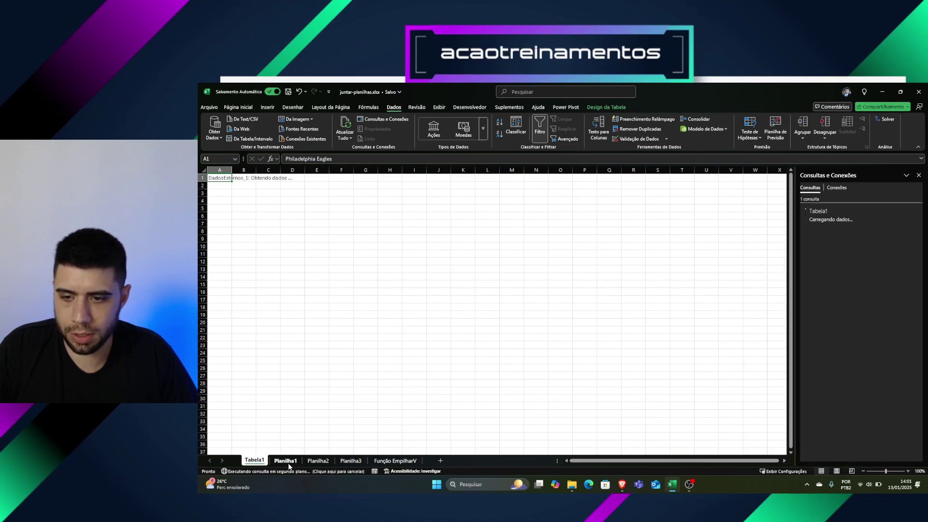
Step: Import the Planilha2 table into Power Query as a table/range source, and close the editor keeping the changes
{"action": "left_click", "coordinate": [318, 460]}
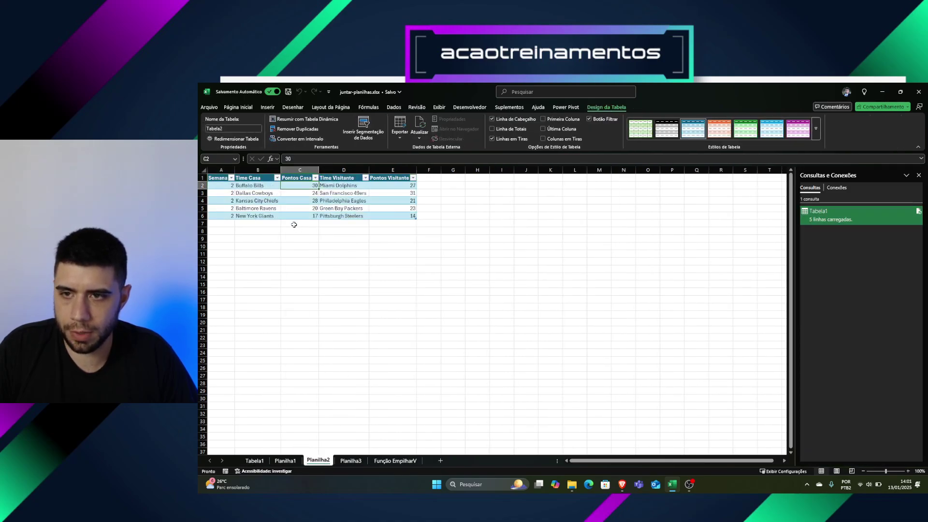
{"action": "left_click", "coordinate": [284, 194]}
{"action": "left_click", "coordinate": [238, 107]}
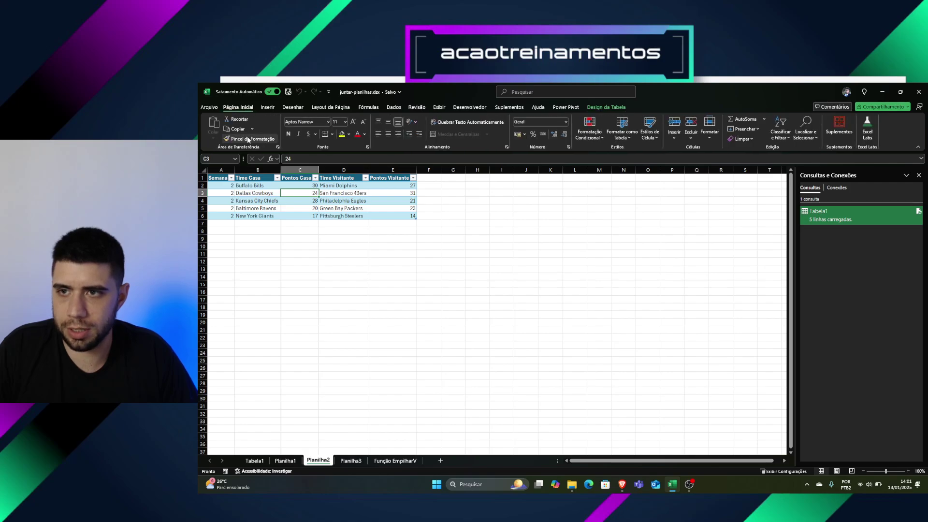
{"action": "left_click", "coordinate": [394, 108]}
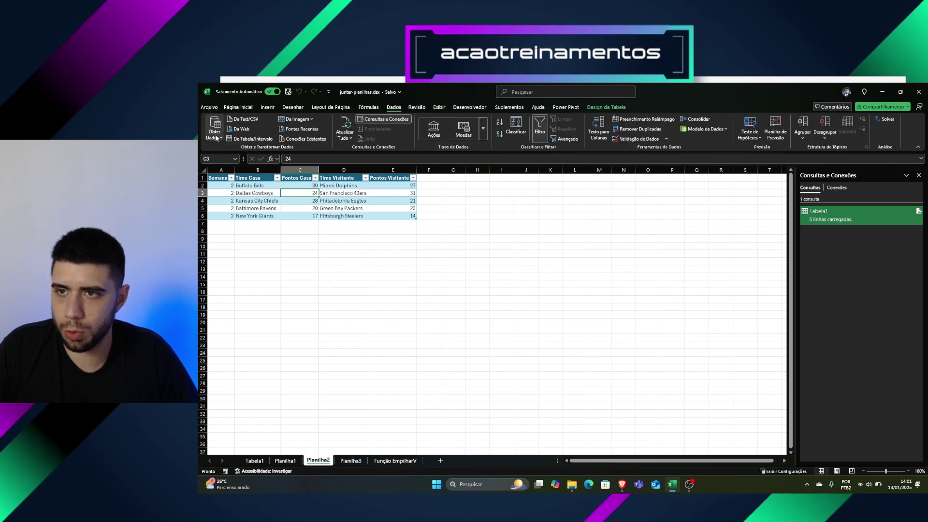
{"action": "left_click", "coordinate": [215, 137]}
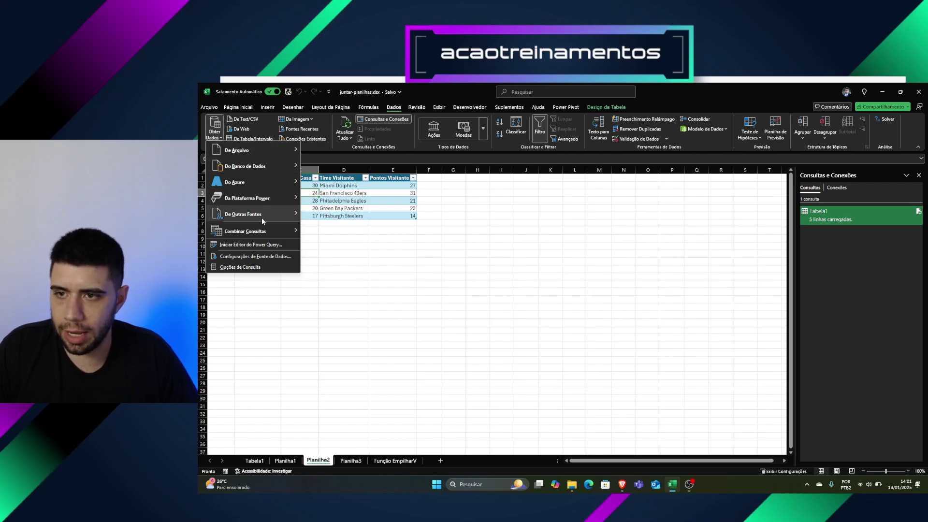
{"action": "mouse_move", "coordinate": [262, 218]}
{"action": "left_click", "coordinate": [332, 219]}
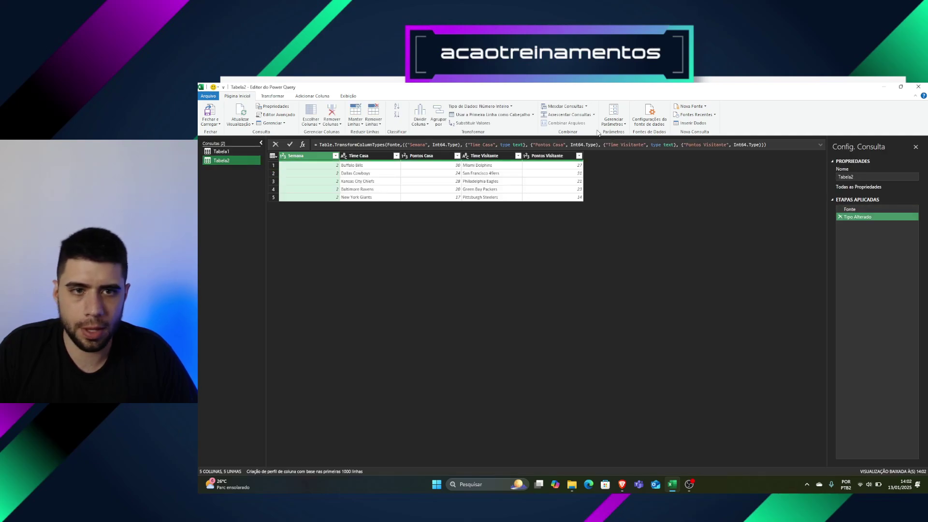
{"action": "left_click", "coordinate": [918, 87]}
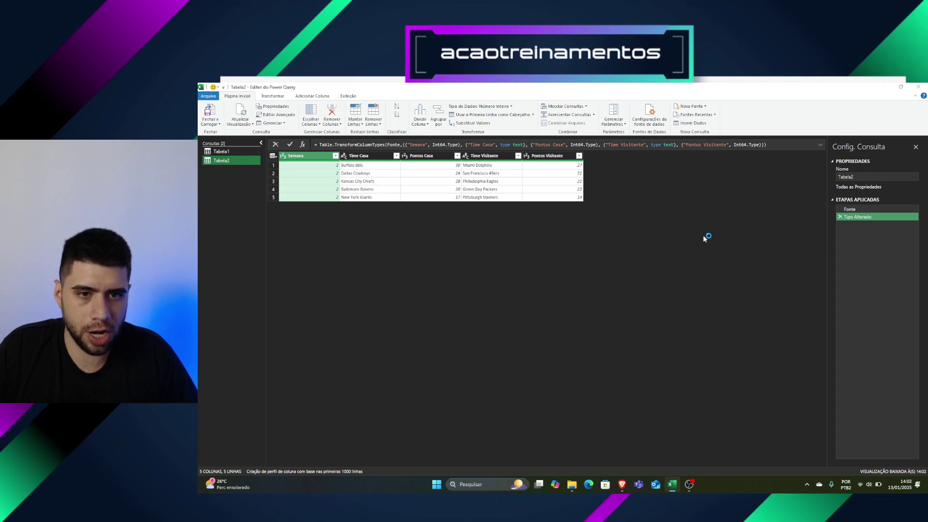
{"action": "left_click", "coordinate": [570, 294]}
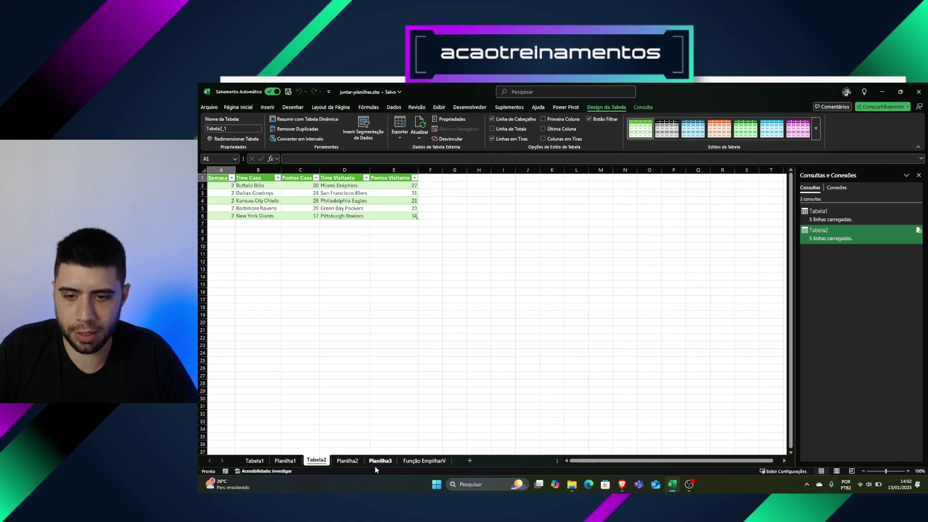
Step: Import the Planilha3 game table into the Power Query editor as a table/range source
{"action": "left_click", "coordinate": [380, 461]}
{"action": "left_click", "coordinate": [273, 194]}
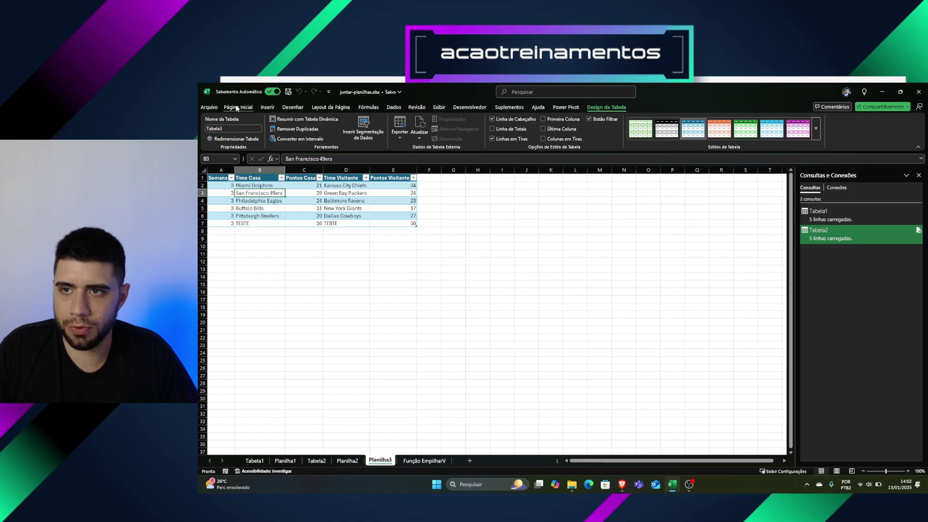
{"action": "left_click", "coordinate": [394, 108]}
{"action": "left_click", "coordinate": [214, 128]}
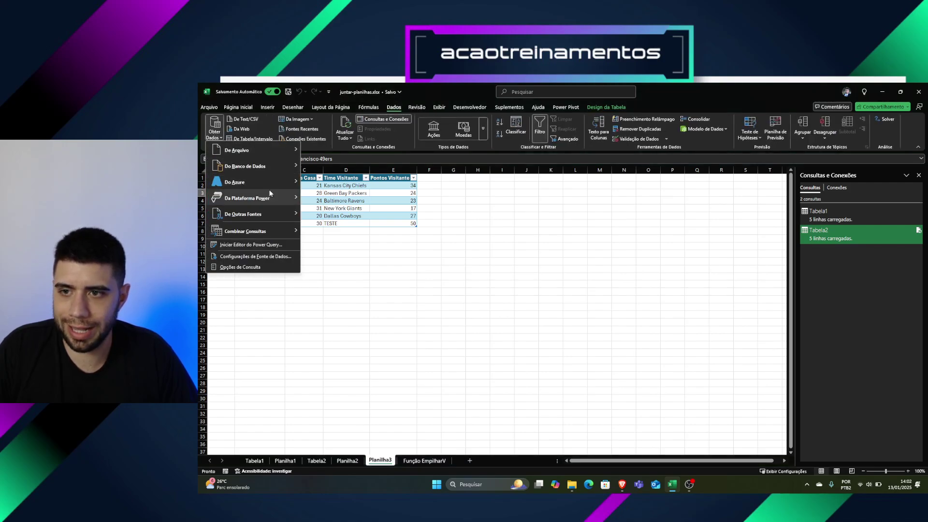
{"action": "mouse_move", "coordinate": [269, 211]}
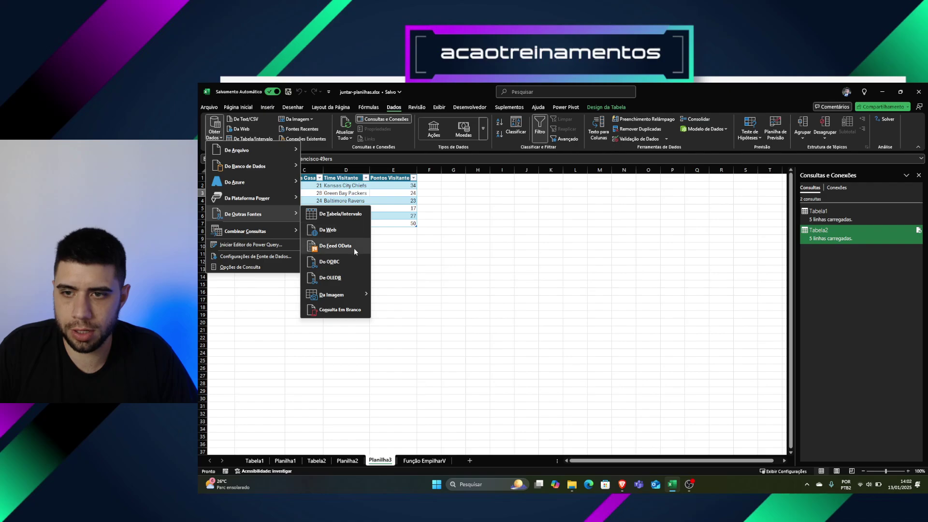
{"action": "left_click", "coordinate": [343, 213]}
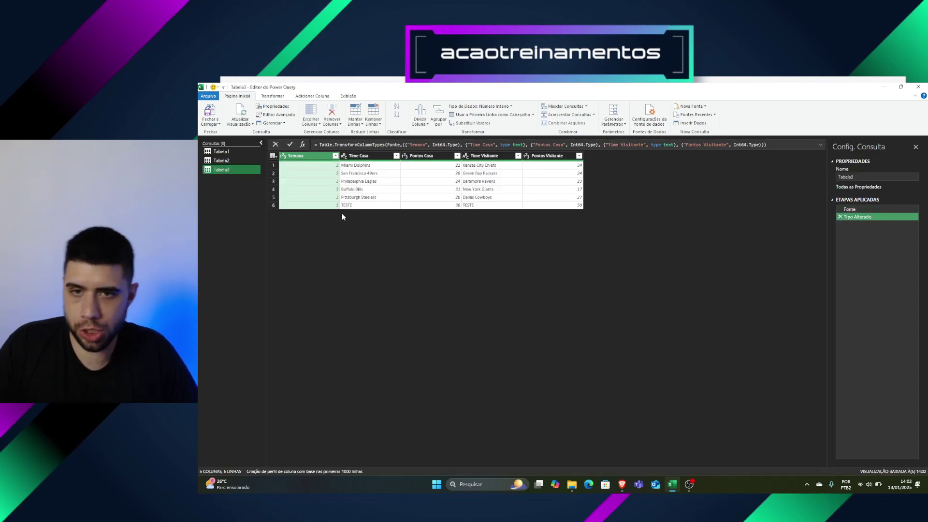
Step: Try appending Tabela2 and Tabela3 directly to the Tabela1 query as three or more tables, and remove the resulting append step
{"action": "left_click", "coordinate": [239, 152]}
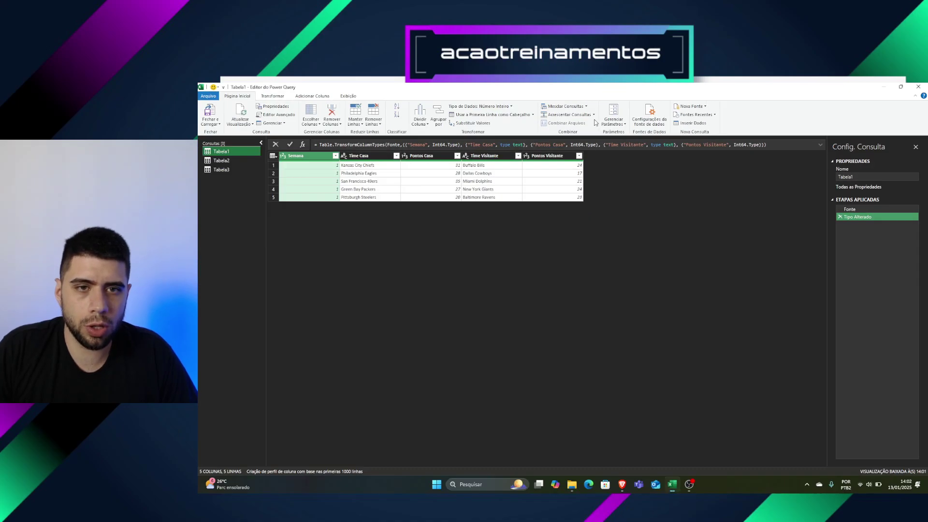
{"action": "left_click", "coordinate": [584, 116]}
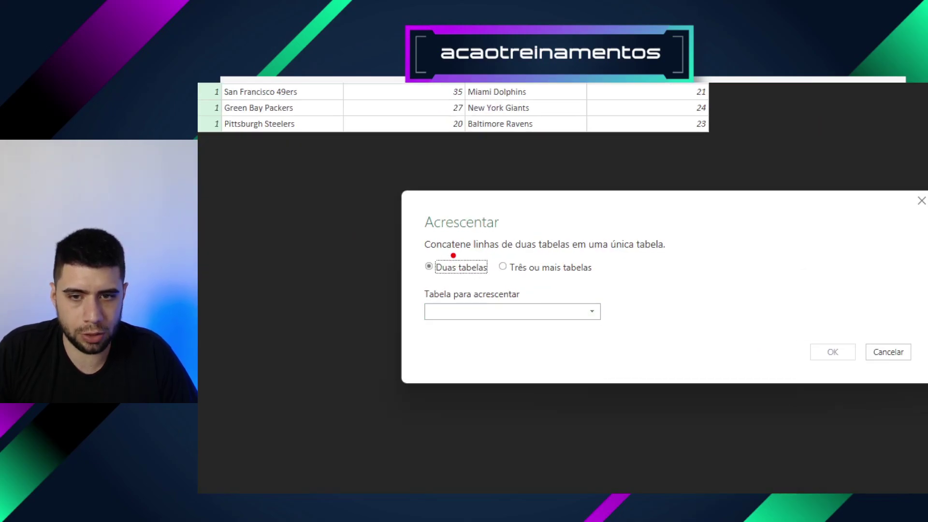
{"action": "left_click_drag", "start_coordinate": [455, 262], "coordinate": [463, 253]}
{"action": "left_click_drag", "start_coordinate": [528, 261], "coordinate": [555, 225]}
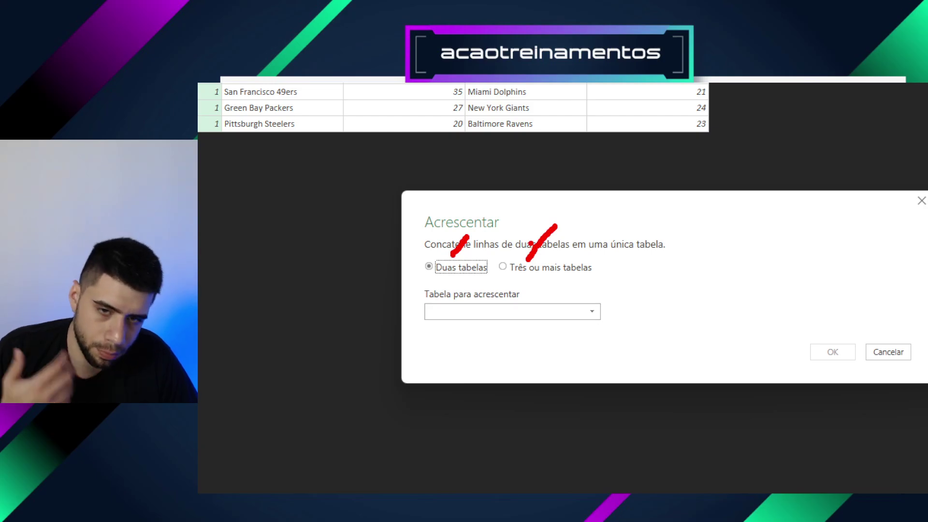
{"action": "key", "text": "Escape"}
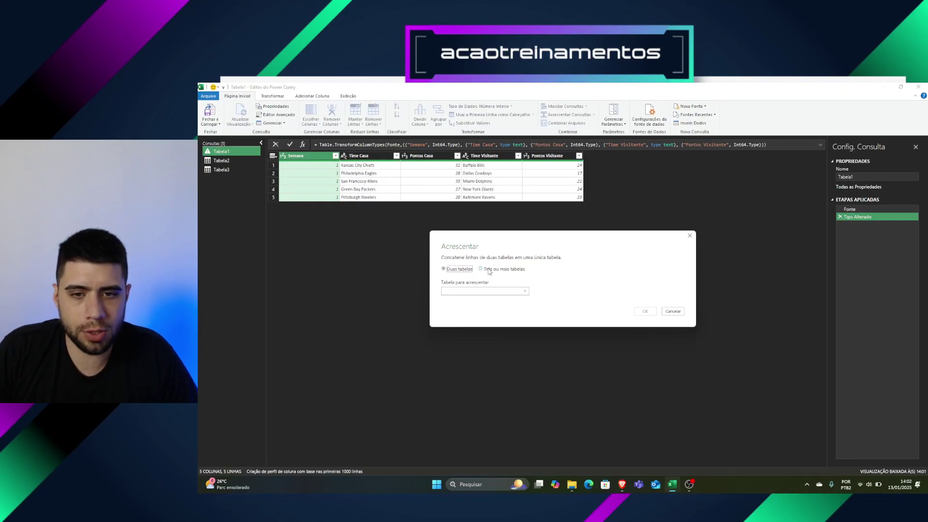
{"action": "left_click", "coordinate": [489, 269]}
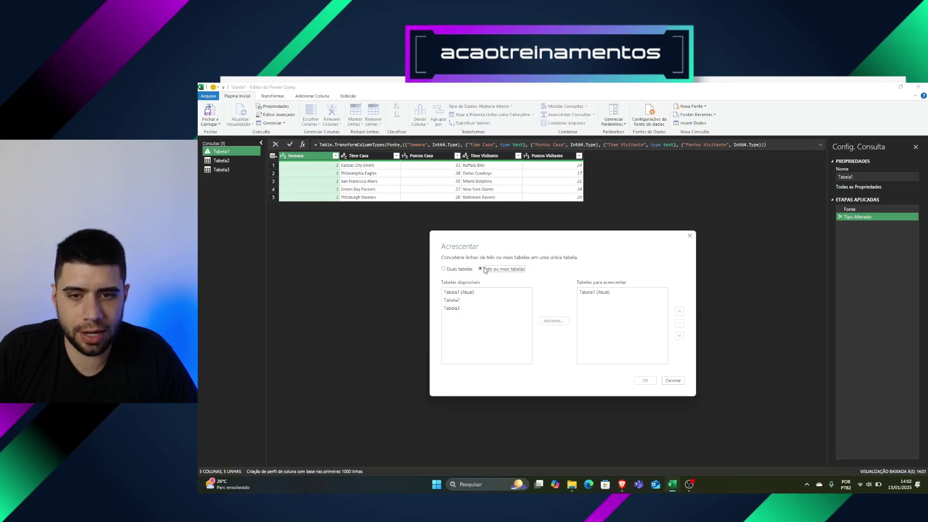
{"action": "left_click", "coordinate": [495, 300]}
{"action": "left_click", "coordinate": [472, 307], "text": "shift"}
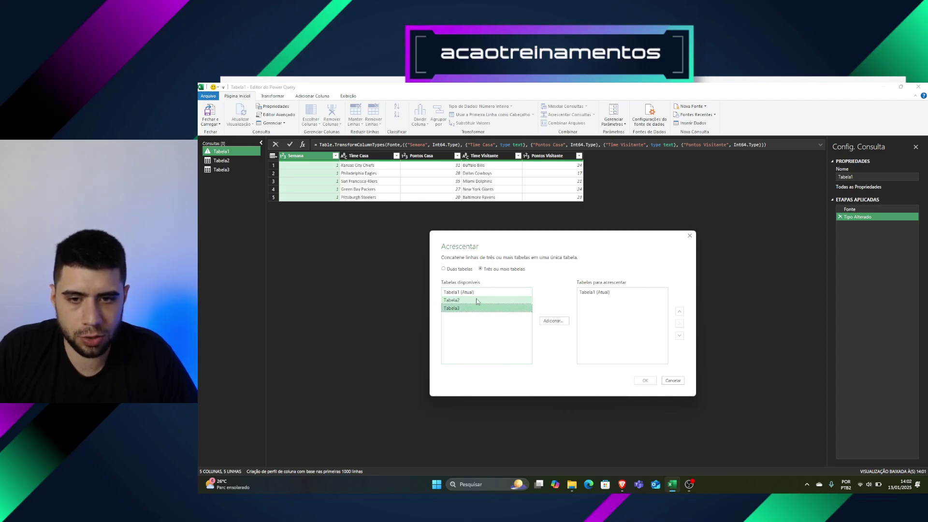
{"action": "left_click", "coordinate": [554, 321]}
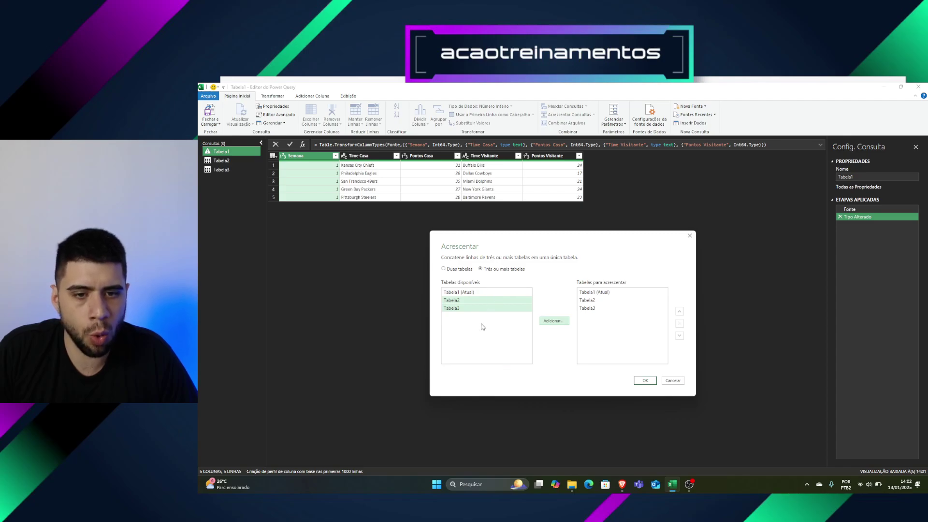
{"action": "left_click", "coordinate": [641, 382]}
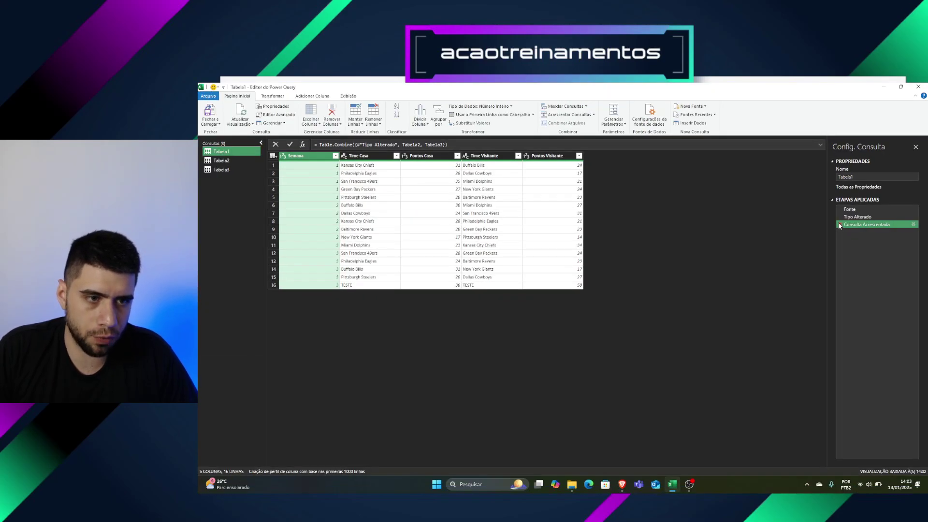
{"action": "left_click", "coordinate": [840, 225]}
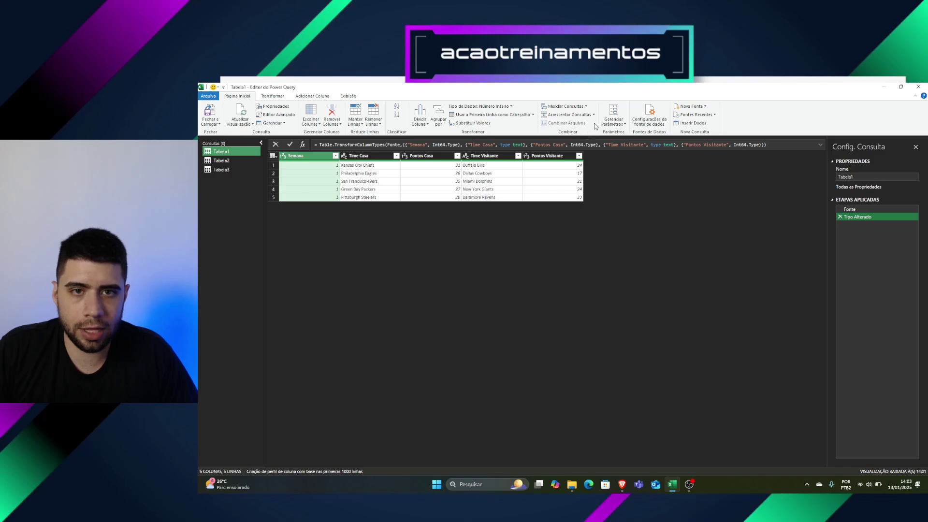
Step: Append Tabela1, Tabela2 and Tabela3 as a new query, using the three or more tables option
{"action": "left_click", "coordinate": [595, 115]}
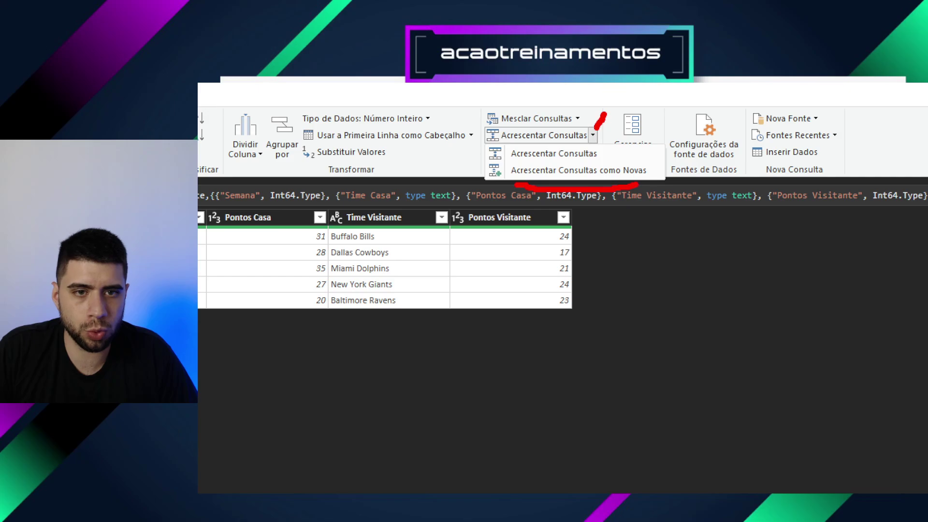
{"action": "key", "text": "Escape"}
{"action": "left_click", "coordinate": [595, 116]}
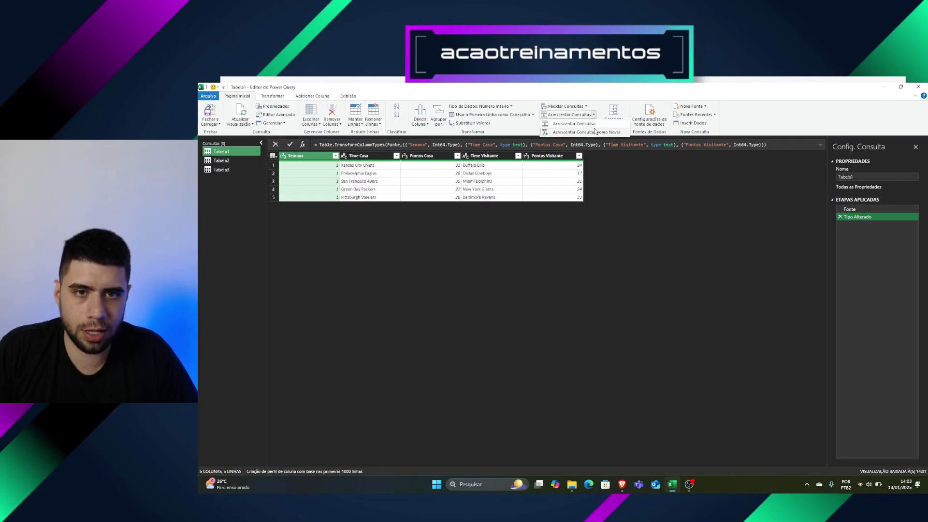
{"action": "left_click", "coordinate": [596, 131]}
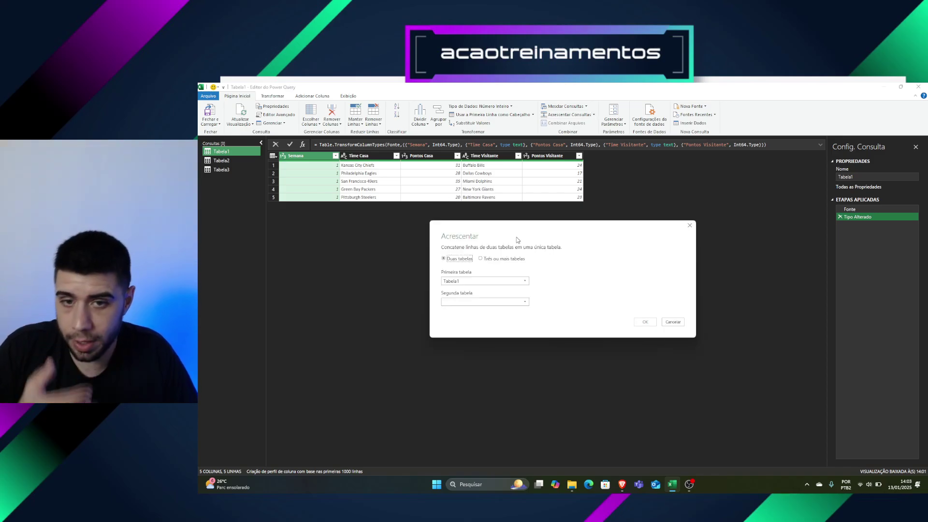
{"action": "left_click", "coordinate": [514, 259]}
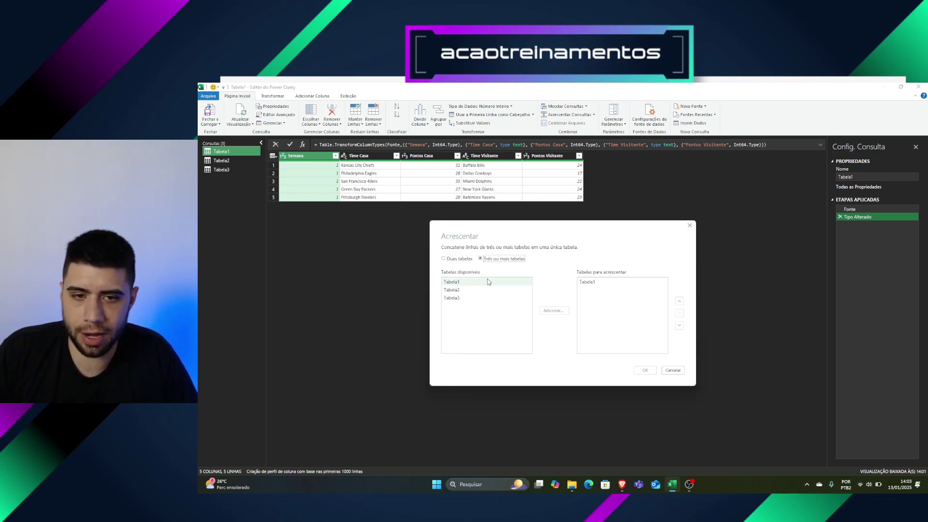
{"action": "left_click", "coordinate": [482, 290]}
{"action": "left_click", "coordinate": [502, 298], "text": "shift"}
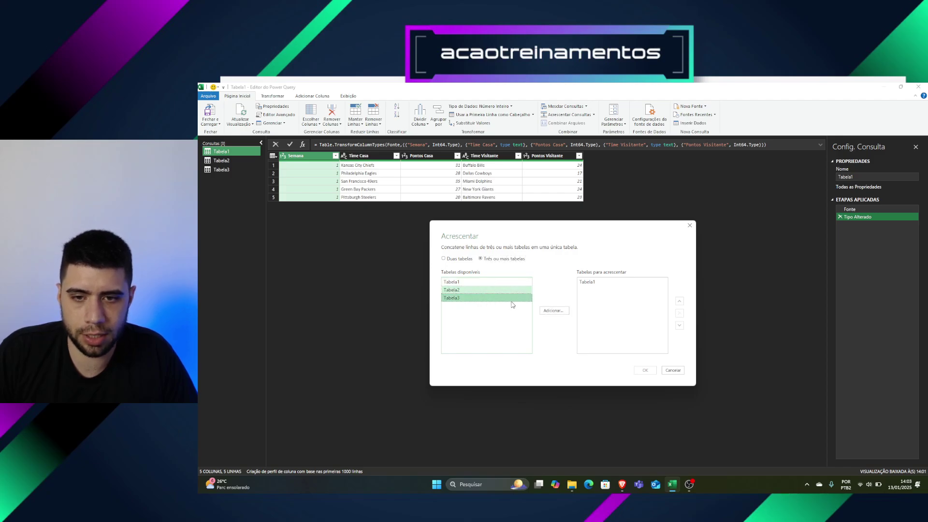
{"action": "left_click", "coordinate": [554, 310]}
{"action": "left_click", "coordinate": [645, 370]}
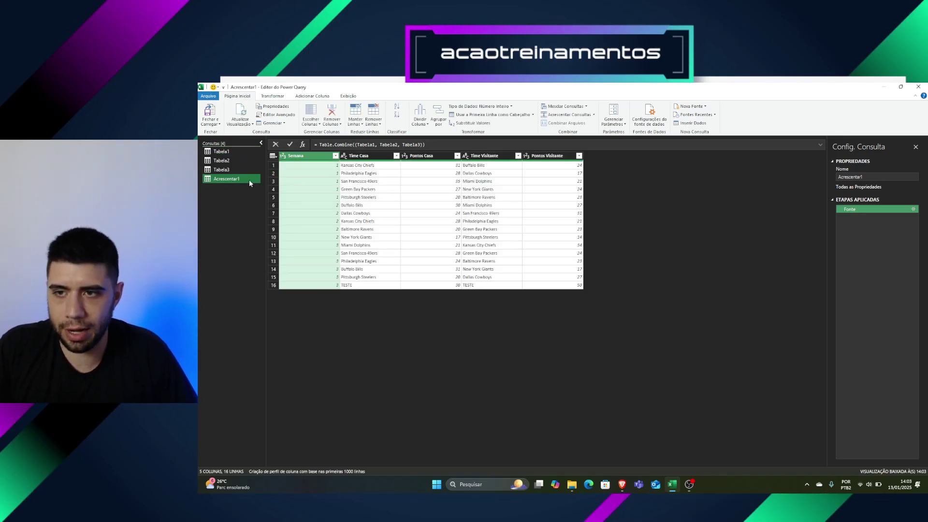
Step: Rename the combined query as MetodoPowerQuery, and close the editor loading the queries into the workbook
{"action": "left_click", "coordinate": [865, 177]}
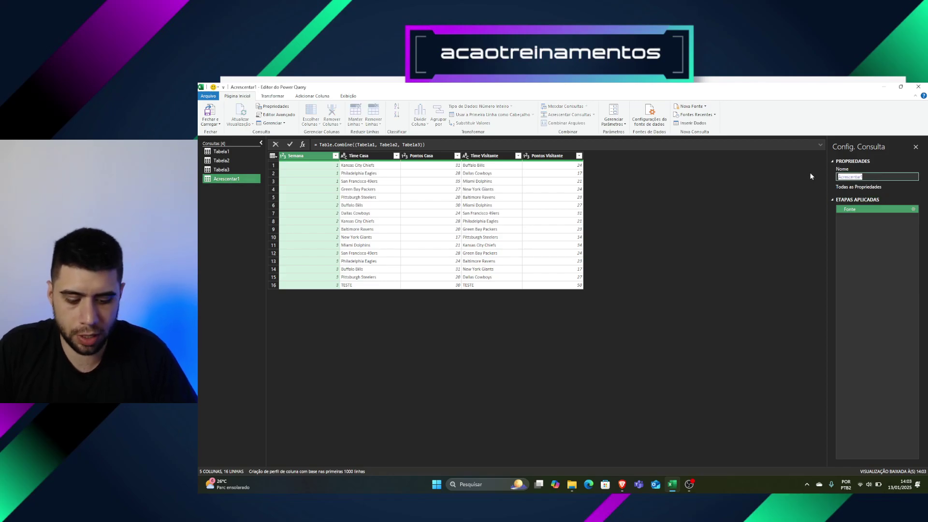
{"action": "type", "text": "MetodoPower"}
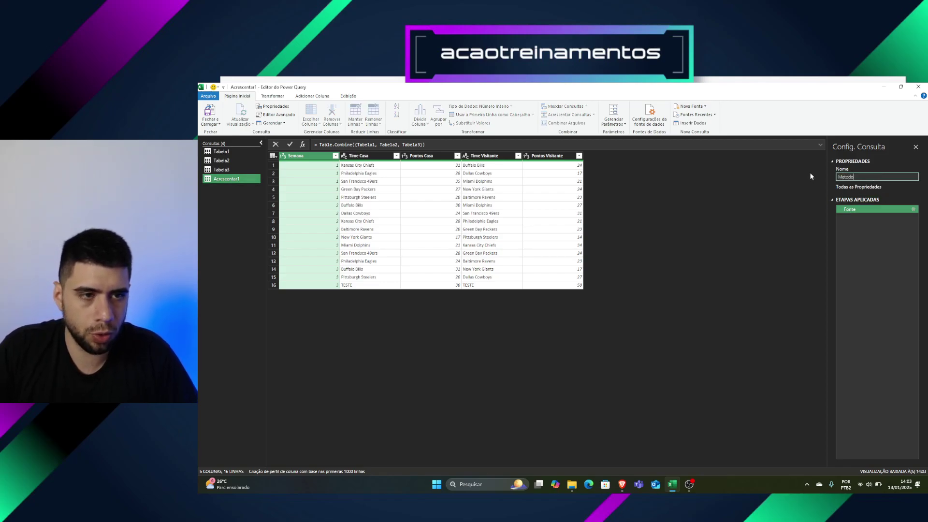
{"action": "type", "text": "Query"}
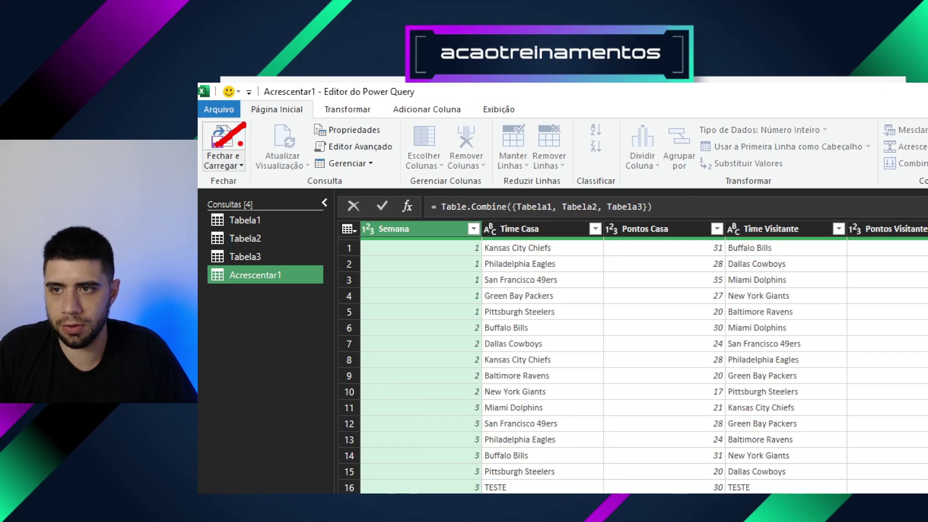
{"action": "left_click", "coordinate": [223, 140]}
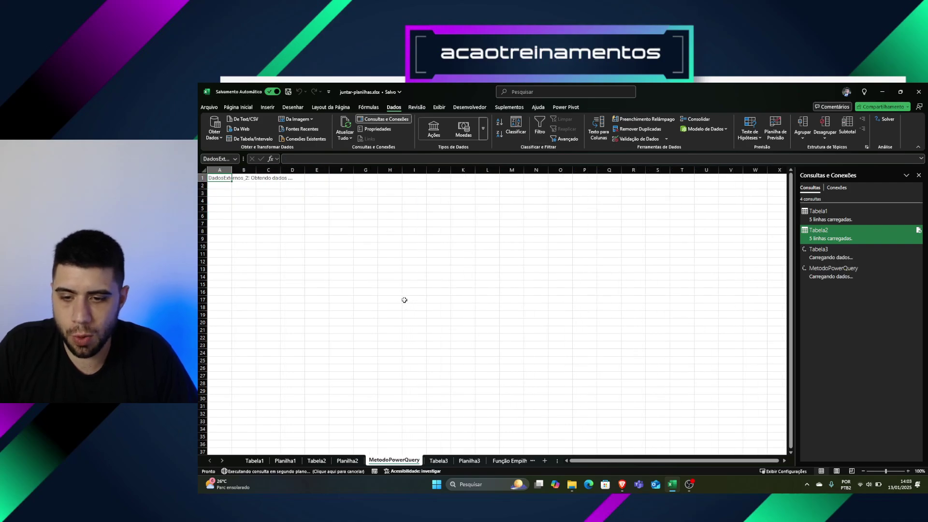
Step: Delete the loaded Tabela1 and Tabela2 sheets together from the workbook
{"action": "left_click", "coordinate": [255, 460]}
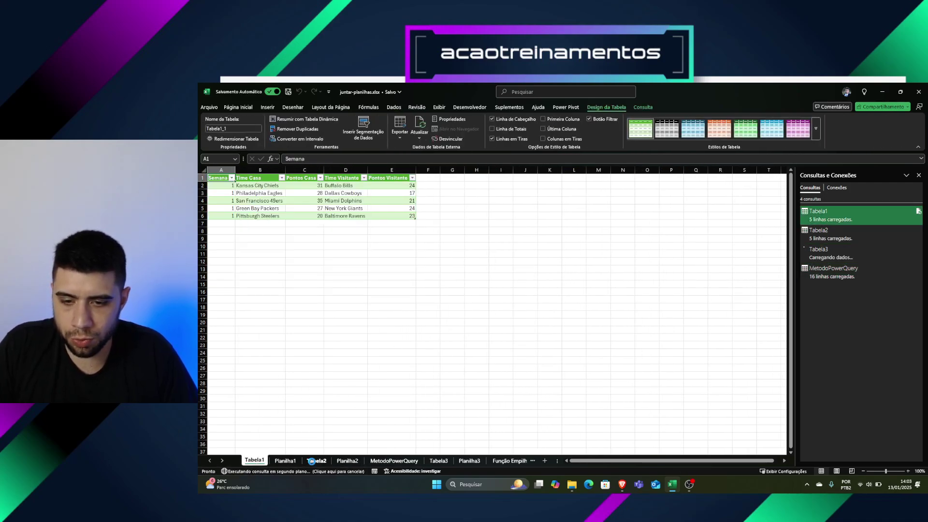
{"action": "right_click", "coordinate": [312, 461]}
{"action": "left_click", "coordinate": [344, 354]}
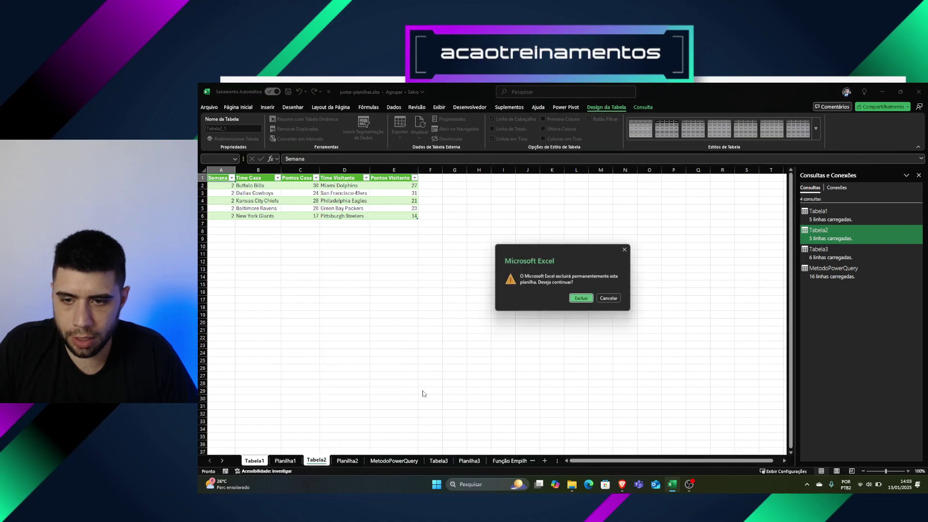
{"action": "left_click", "coordinate": [581, 299]}
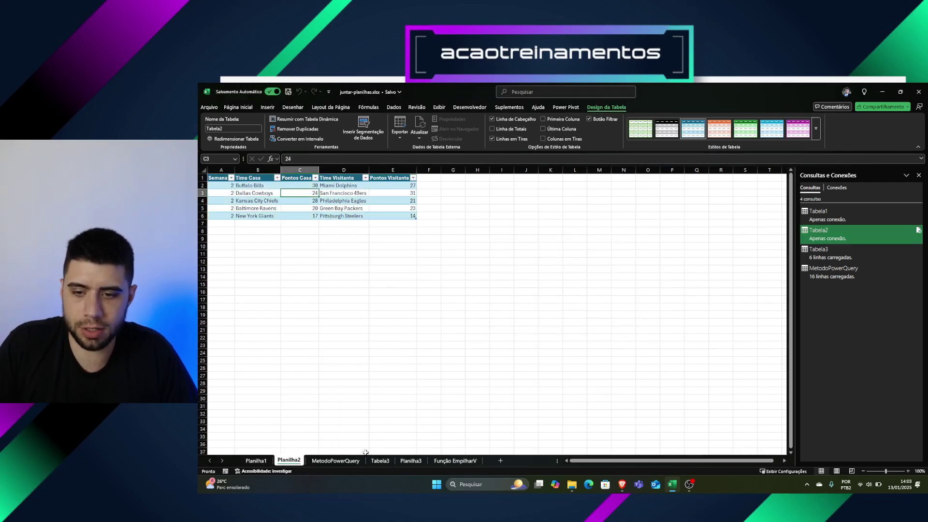
Step: Move the MetodoPowerQuery sheet after Função EmpilharV, and delete the loaded Tabela3 sheet
{"action": "left_click", "coordinate": [346, 461]}
{"action": "left_click_drag", "start_coordinate": [486, 461], "coordinate": [485, 461]}
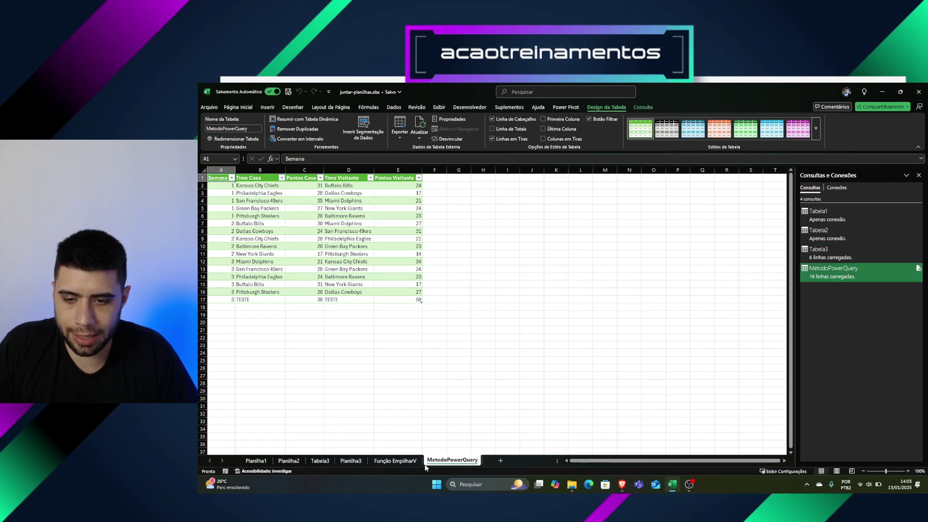
{"action": "left_click", "coordinate": [320, 460]}
{"action": "right_click", "coordinate": [320, 460]}
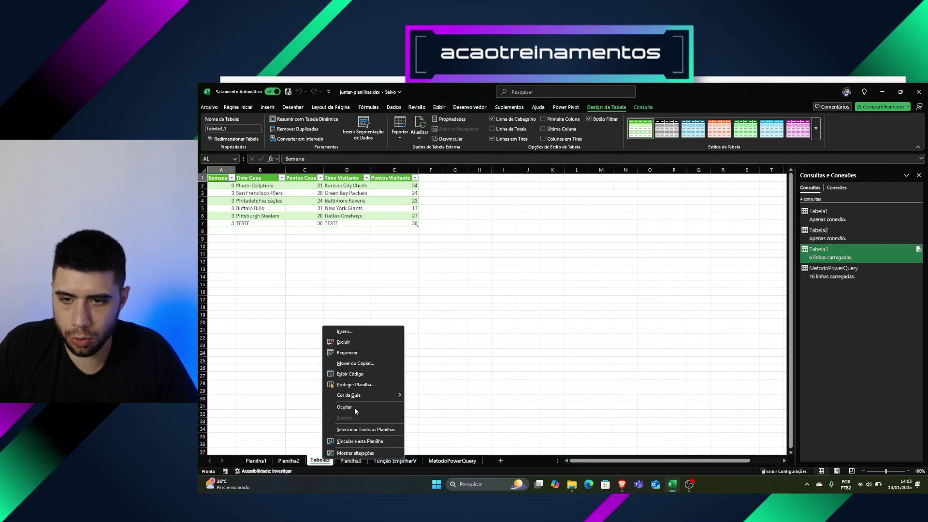
{"action": "left_click", "coordinate": [367, 343]}
{"action": "left_click", "coordinate": [582, 299]}
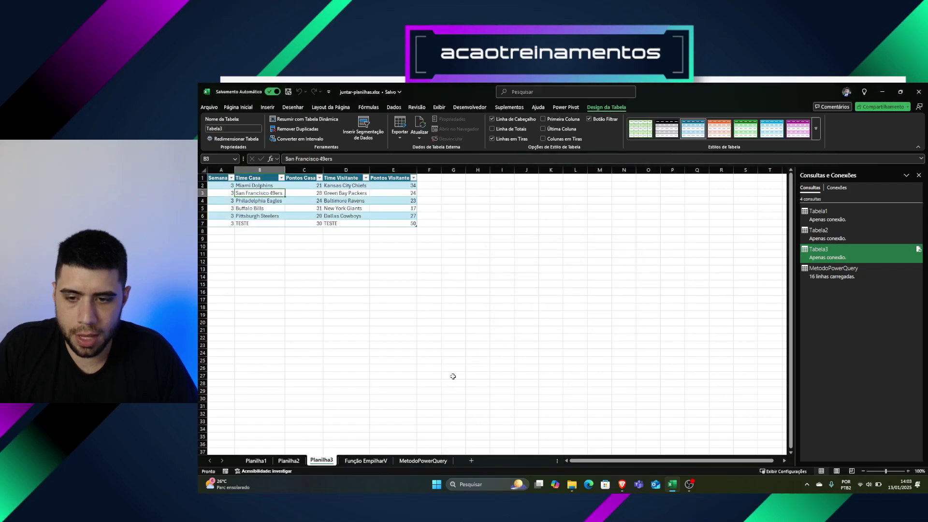
Step: Review the three source sheets and both combined results, Função EmpilharV and MetodoPowerQuery, hiding the queries and connections list, and return to Planilha1
{"action": "left_click", "coordinate": [255, 461]}
{"action": "left_click", "coordinate": [288, 461]}
{"action": "left_click", "coordinate": [321, 461]}
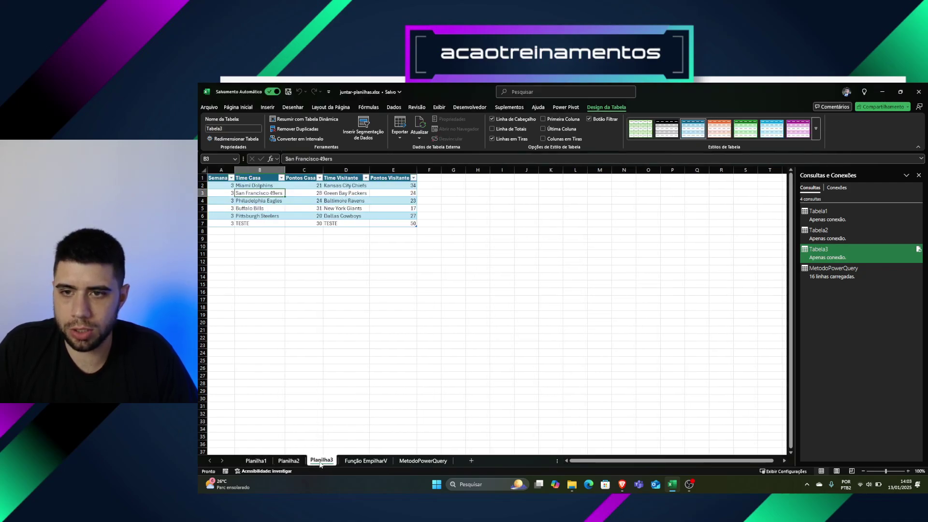
{"action": "left_click", "coordinate": [370, 461]}
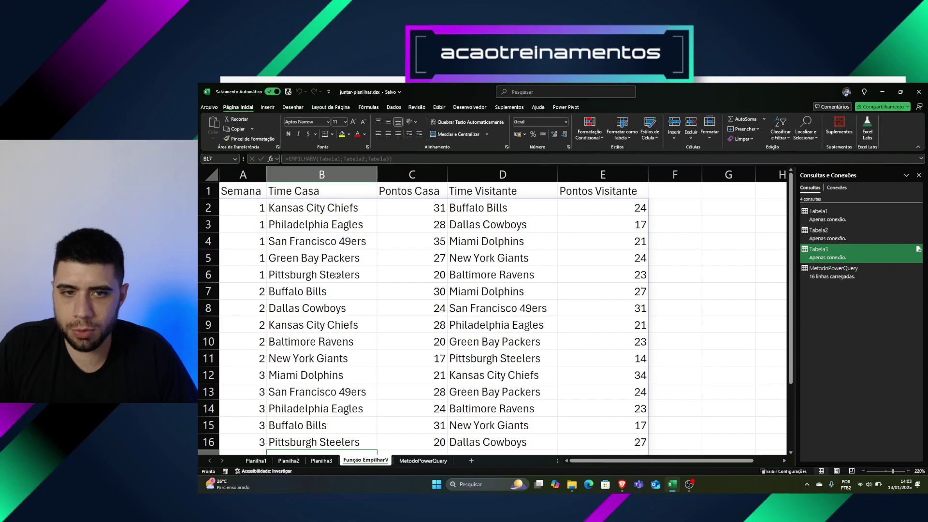
{"action": "left_click", "coordinate": [918, 175]}
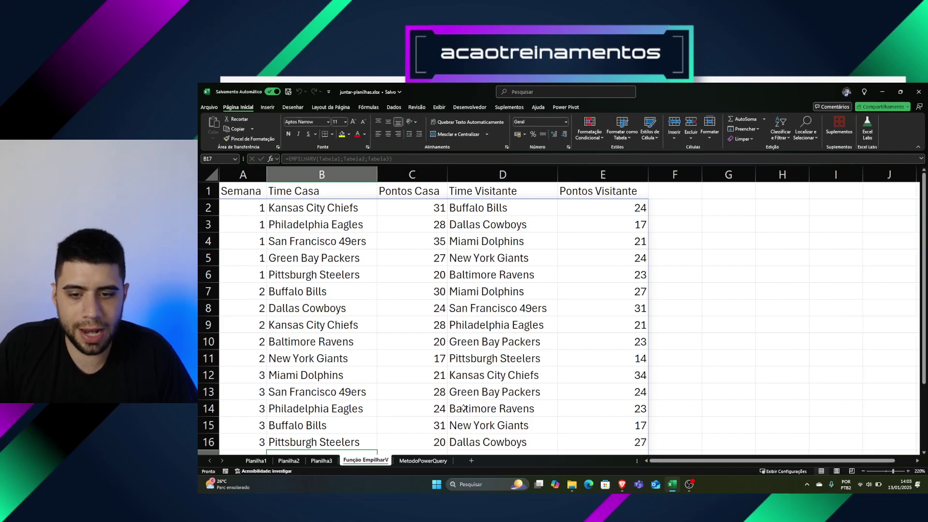
{"action": "left_click", "coordinate": [423, 461]}
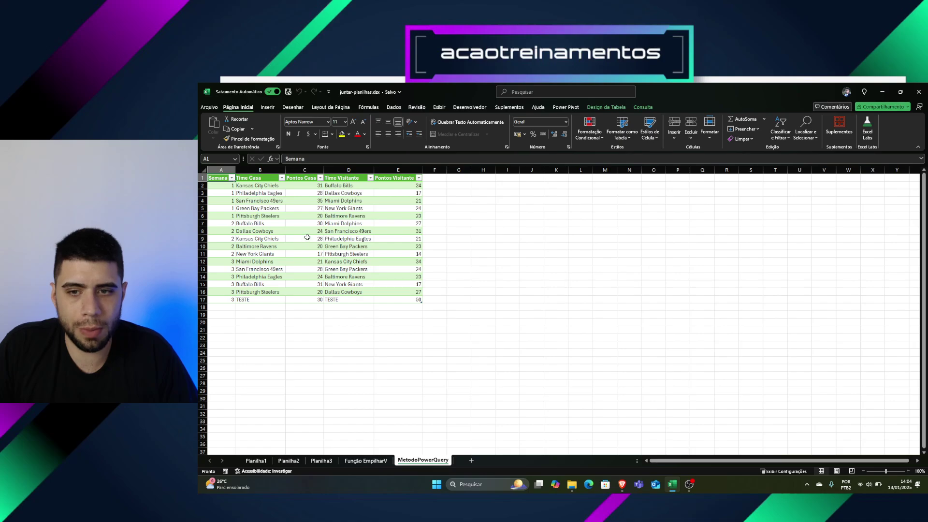
{"action": "scroll", "coordinate": [307, 237], "scroll_direction": "up", "scroll_amount": 4}
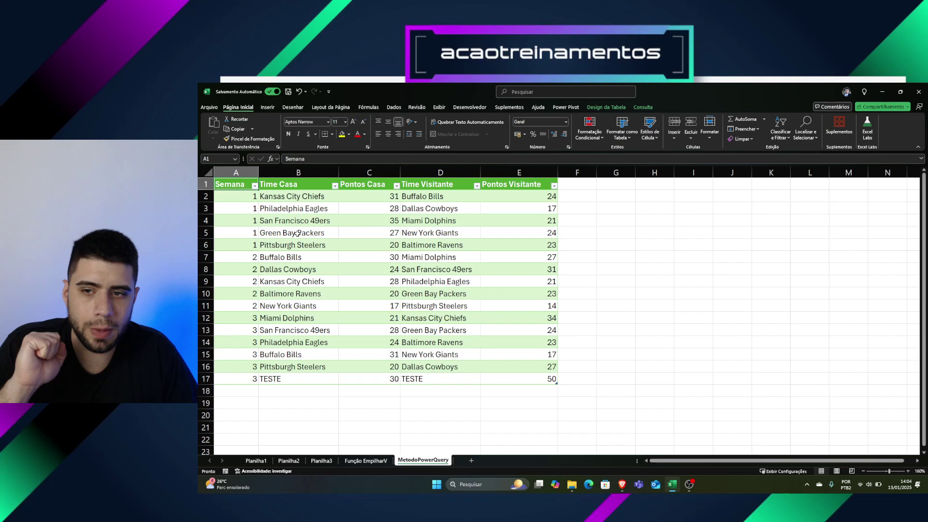
{"action": "left_click", "coordinate": [255, 461]}
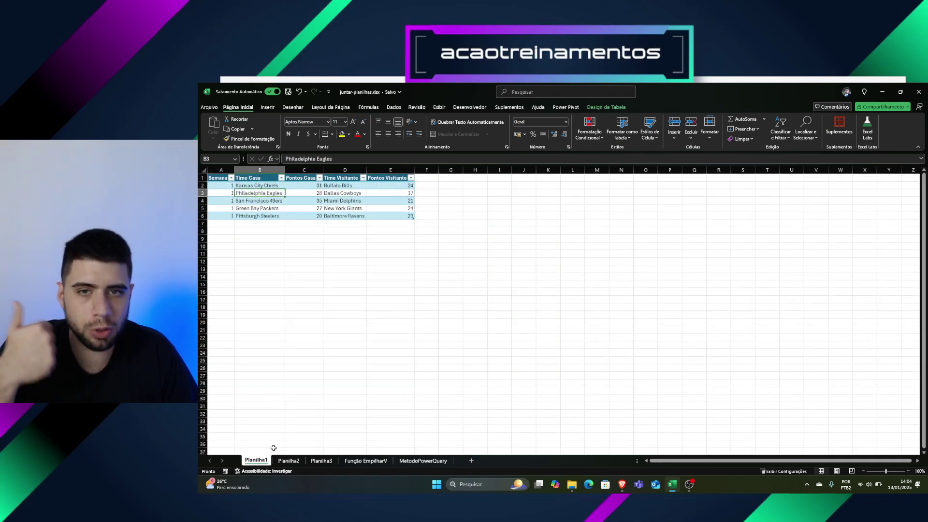
Step: Review the combined games table on the MetodoPowerQuery sheet
{"action": "left_click", "coordinate": [410, 463]}
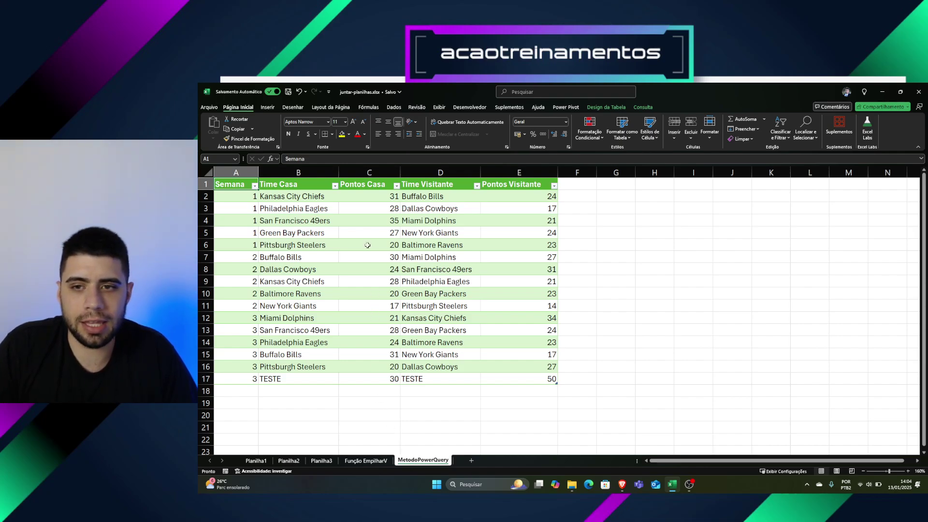
{"action": "left_click", "coordinate": [352, 186]}
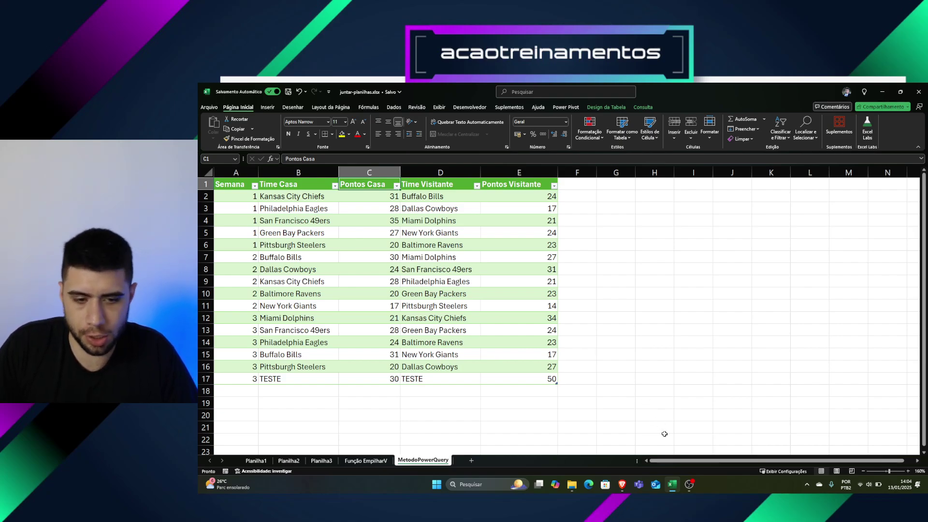
{"action": "right_click", "coordinate": [676, 488]}
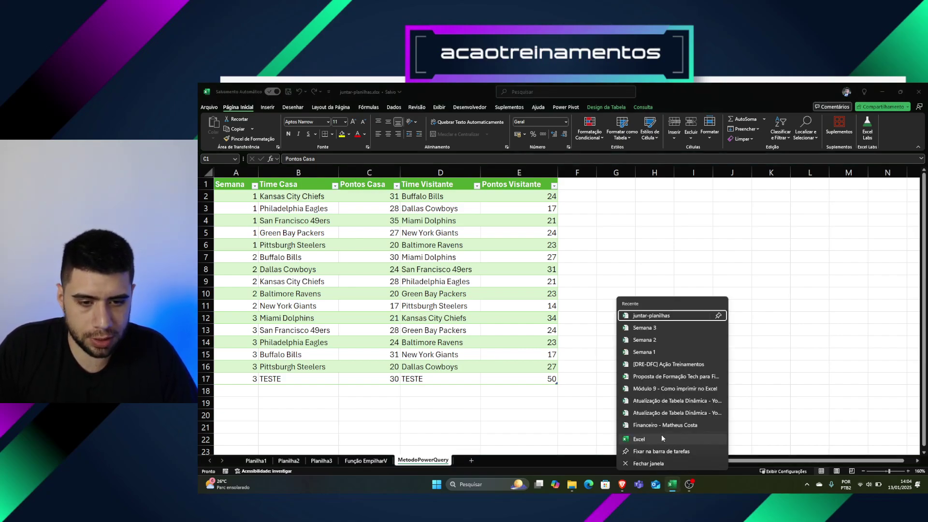
{"action": "left_click", "coordinate": [516, 412]}
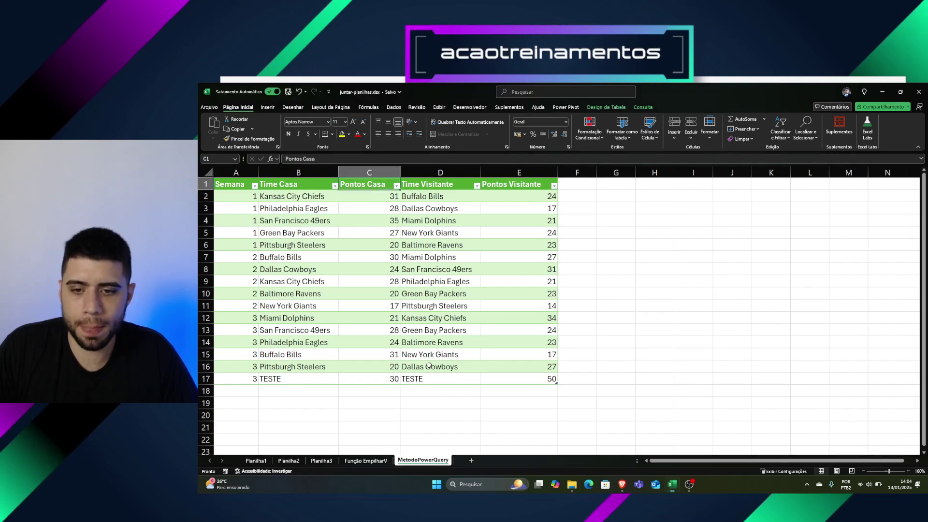
Step: Check the workbooks in the Exemplo YouTube folder, and switch to the blank Pasta1 workbook
{"action": "left_click", "coordinate": [571, 484]}
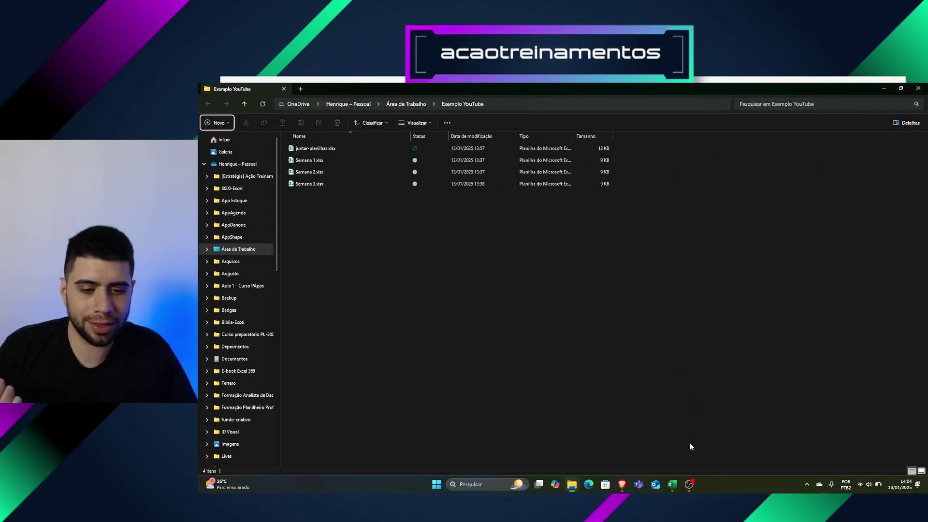
{"action": "left_click", "coordinate": [673, 485]}
{"action": "left_click", "coordinate": [728, 442]}
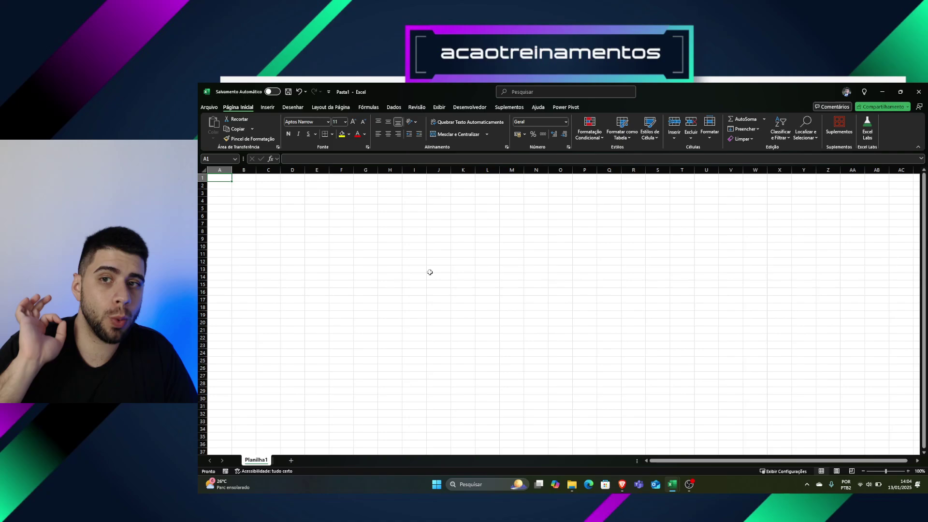
Step: Import data from a folder, choosing Exemplo YouTube inside Área de Trabalho as the source
{"action": "left_click", "coordinate": [268, 107]}
{"action": "left_click", "coordinate": [390, 109]}
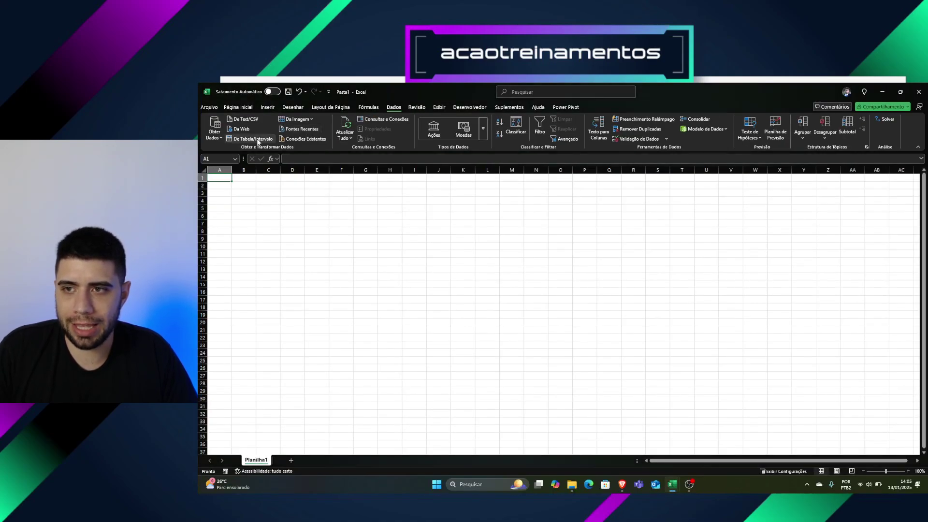
{"action": "left_click", "coordinate": [215, 140]}
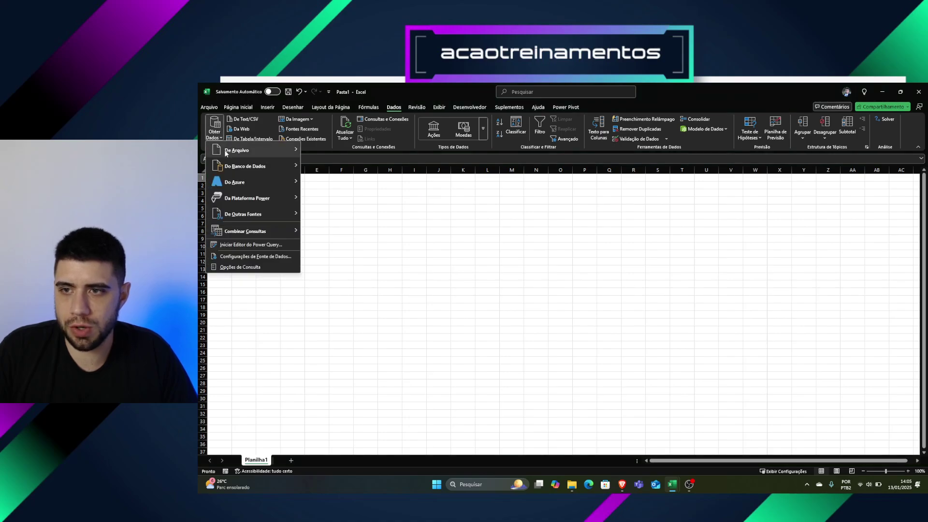
{"action": "mouse_move", "coordinate": [226, 153]}
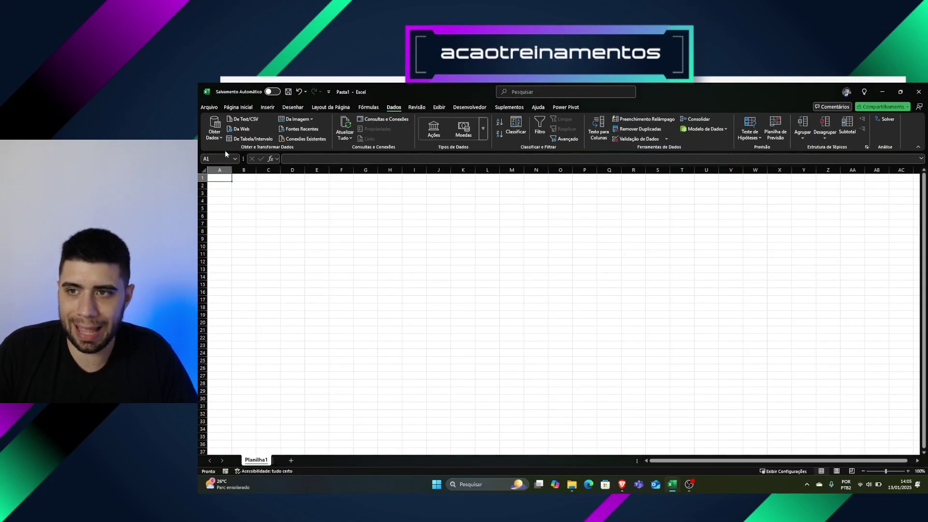
{"action": "left_click", "coordinate": [221, 128]}
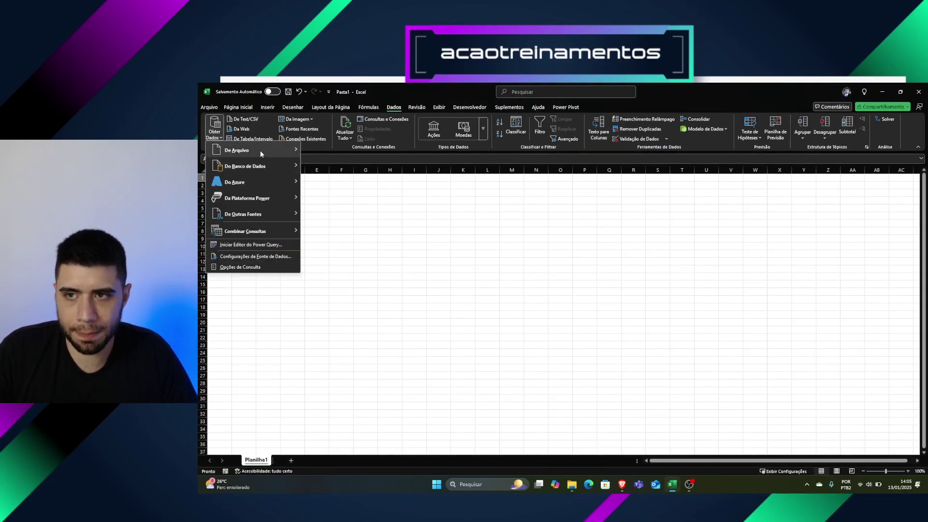
{"action": "mouse_move", "coordinate": [236, 155]}
{"action": "left_click", "coordinate": [346, 230]}
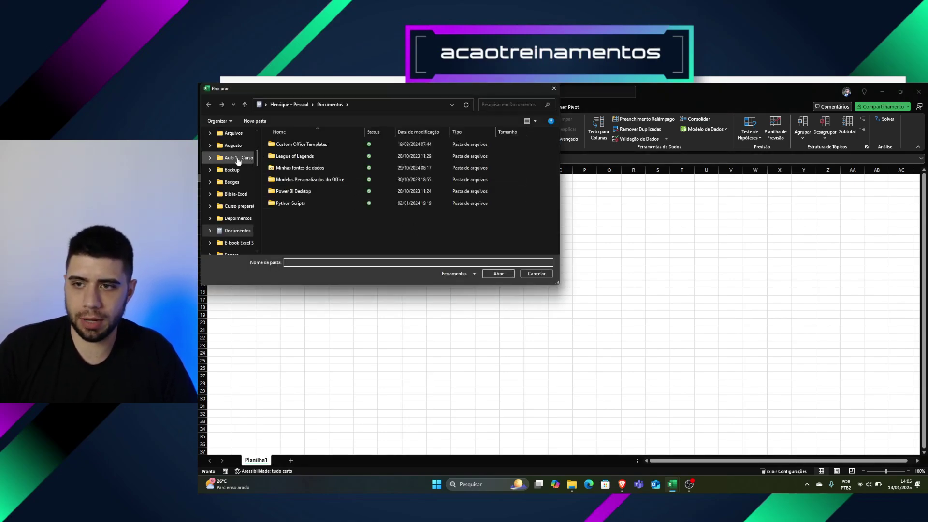
{"action": "left_click", "coordinate": [238, 158]}
{"action": "scroll", "coordinate": [239, 174], "scroll_direction": "up", "scroll_amount": 2}
{"action": "left_click", "coordinate": [239, 181]}
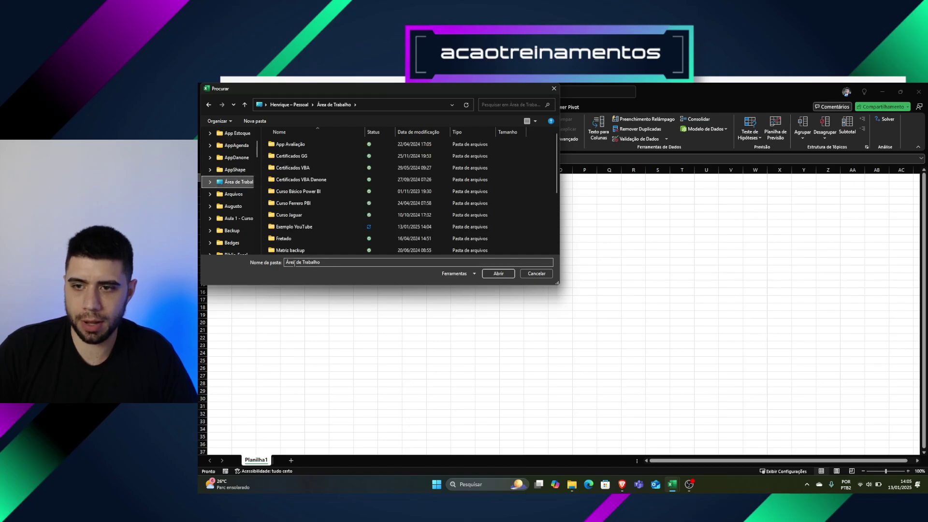
{"action": "double_click", "coordinate": [297, 227]}
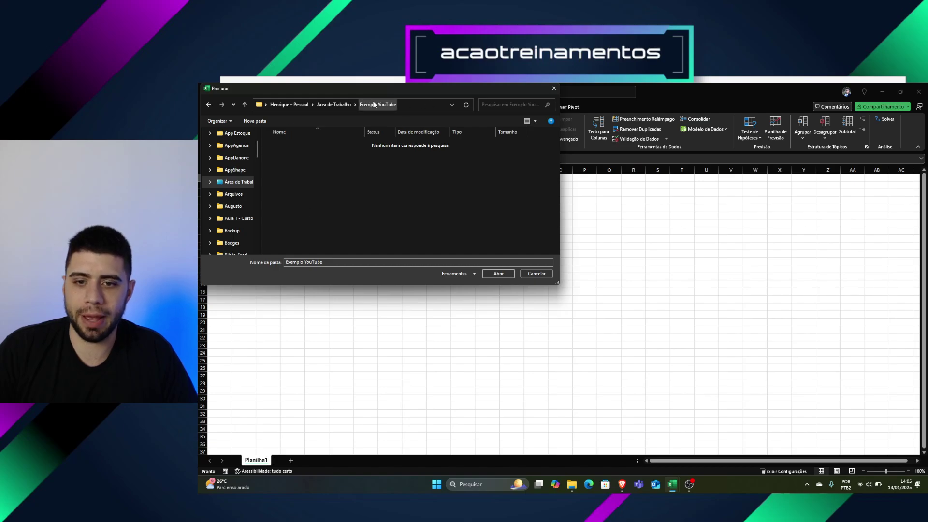
{"action": "left_click", "coordinate": [499, 274]}
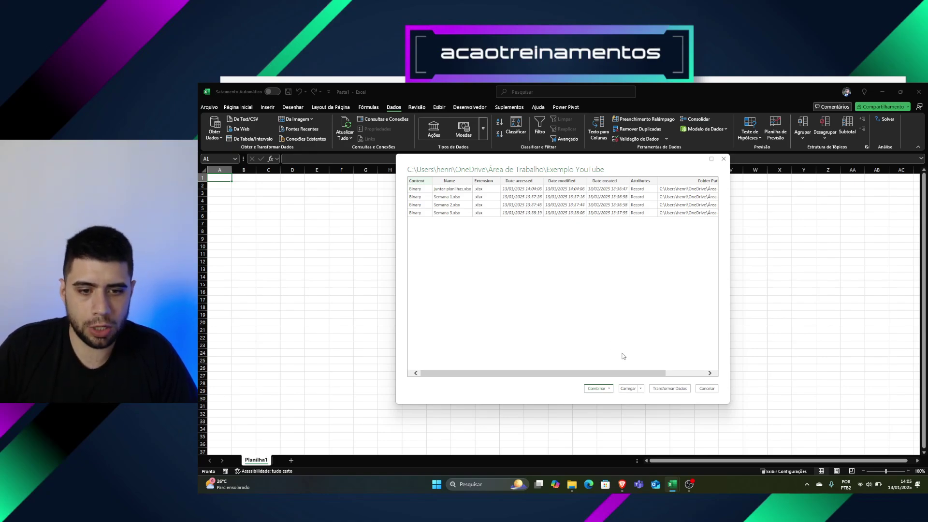
Step: Try to combine and transform the data of all files listed in the Exemplo YouTube folder preview
{"action": "left_click", "coordinate": [612, 389]}
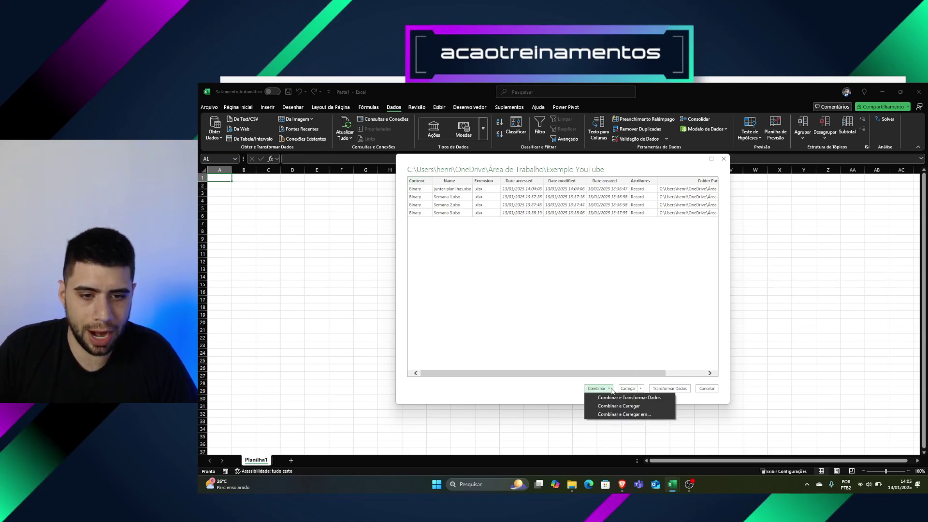
{"action": "left_click_drag", "start_coordinate": [633, 386], "coordinate": [671, 360]}
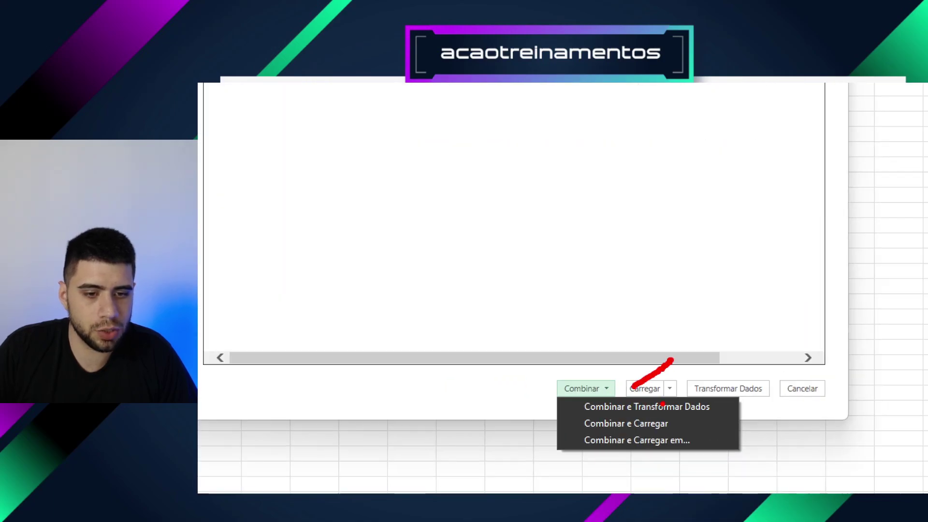
{"action": "key", "text": "Escape"}
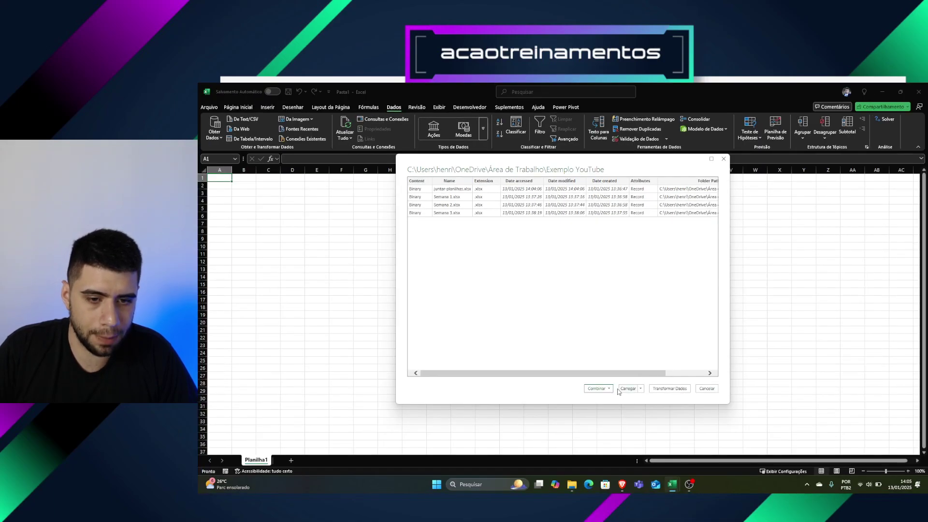
{"action": "left_click", "coordinate": [611, 388]}
{"action": "left_click", "coordinate": [619, 396]}
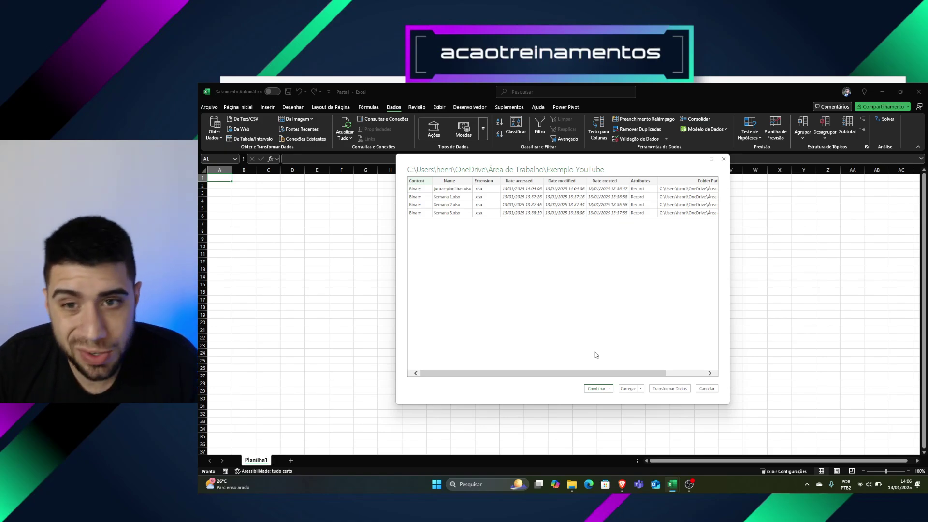
{"action": "left_click", "coordinate": [605, 388]}
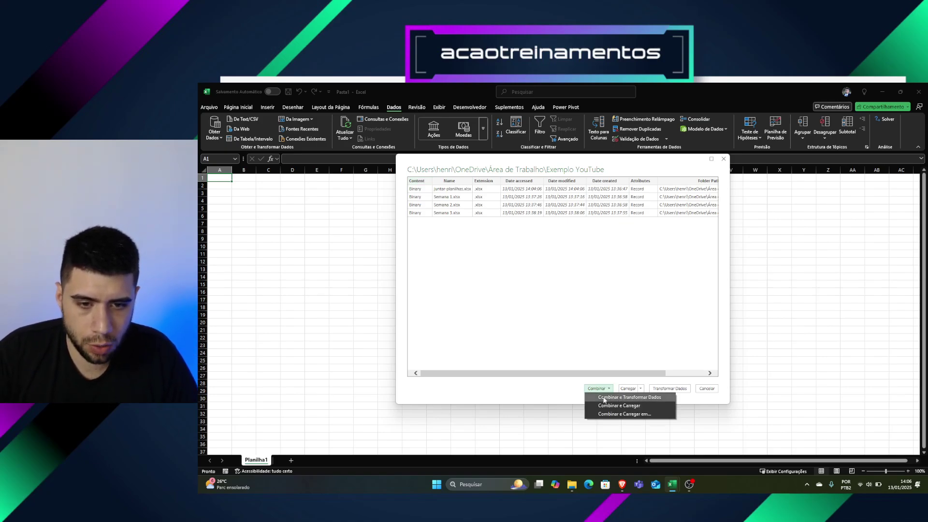
{"action": "left_click", "coordinate": [604, 397]}
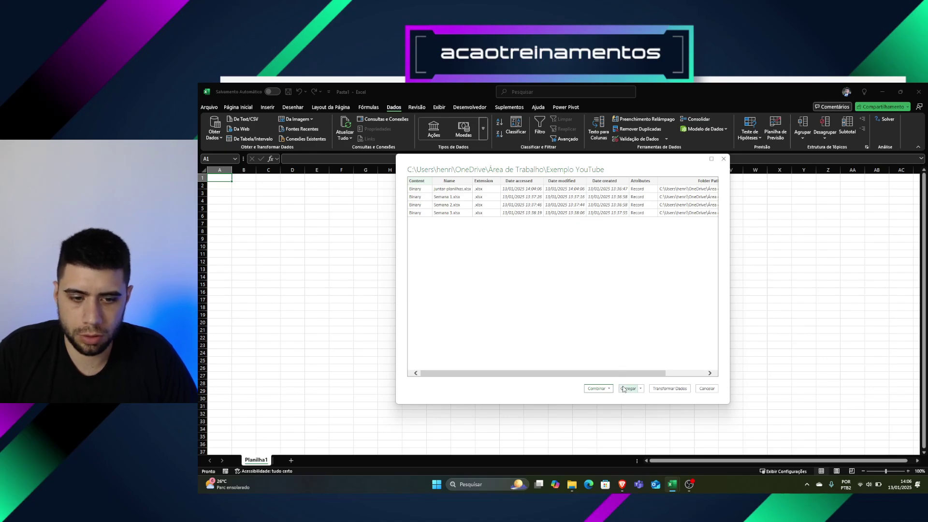
Step: Open the folder's file list in the Power Query Editor, try combining the Content column, and close the editor discarding the changes
{"action": "left_click", "coordinate": [659, 388]}
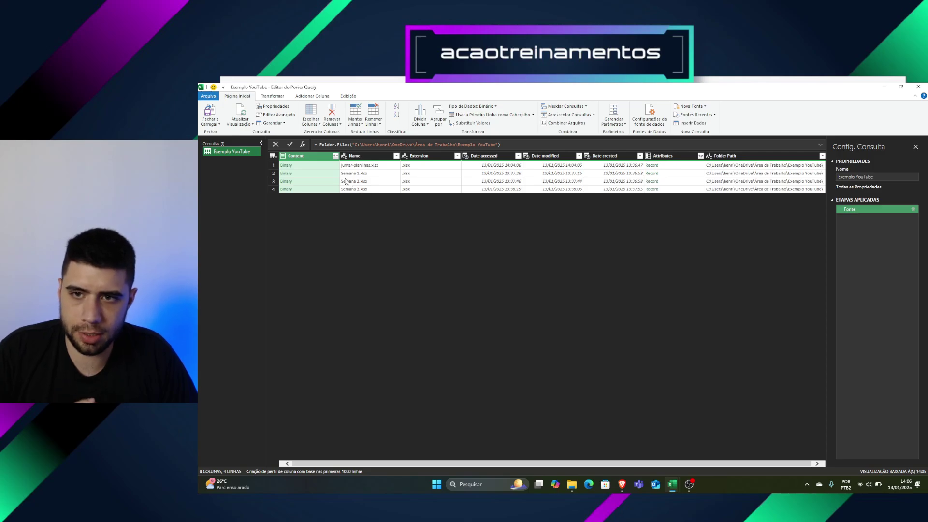
{"action": "left_click", "coordinate": [335, 156]}
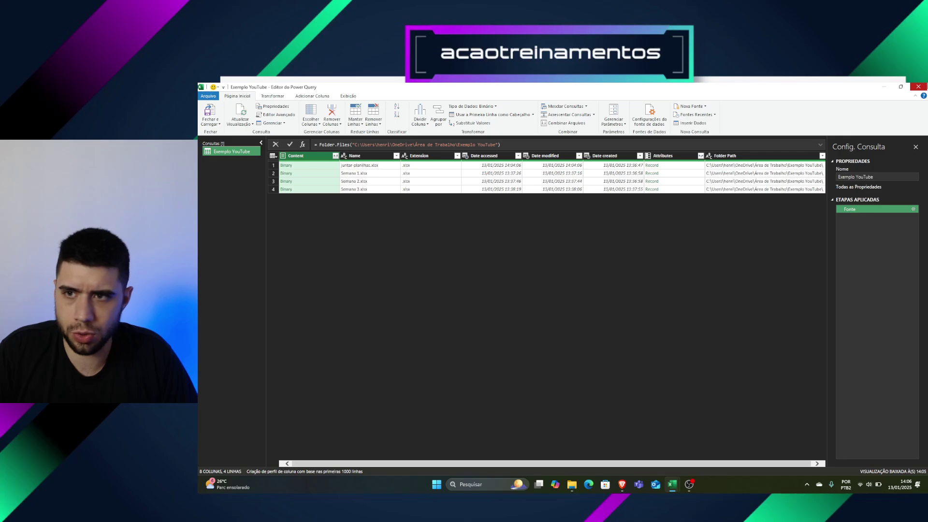
{"action": "left_click", "coordinate": [918, 87]}
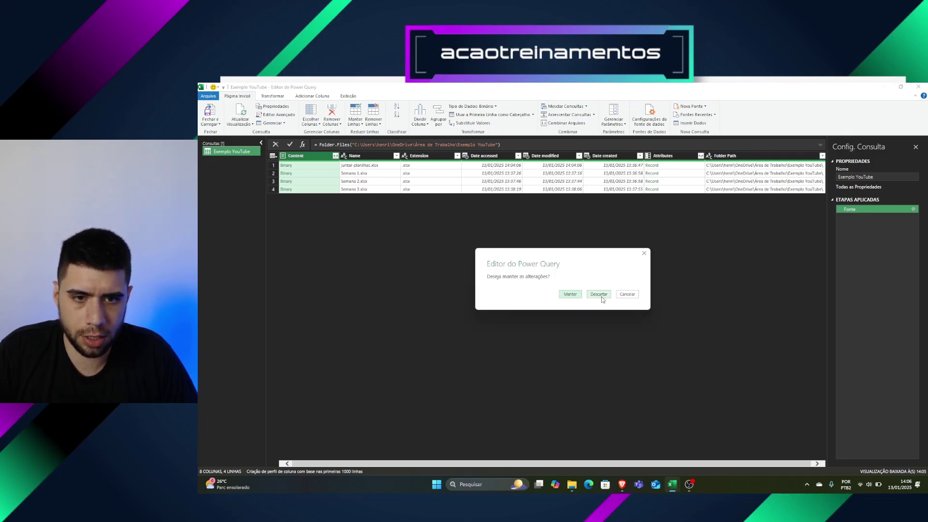
{"action": "left_click", "coordinate": [600, 295]}
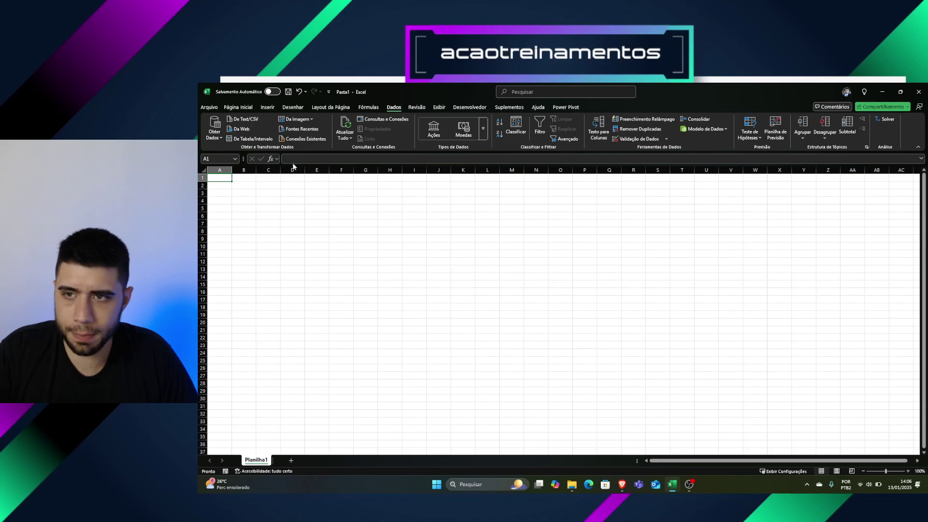
Step: Import data from the Exemplo YouTube folder again to preview its file list
{"action": "left_click", "coordinate": [214, 128]}
{"action": "mouse_move", "coordinate": [251, 153]}
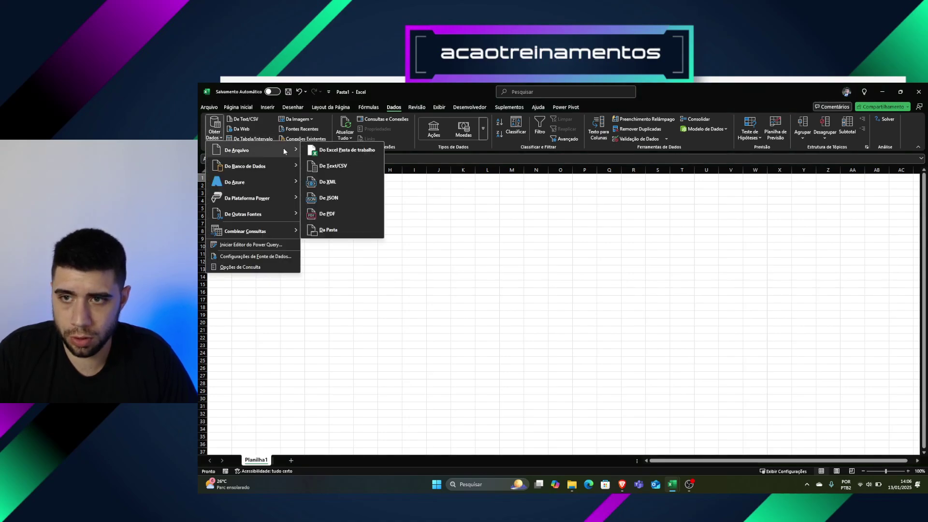
{"action": "left_click", "coordinate": [337, 234]}
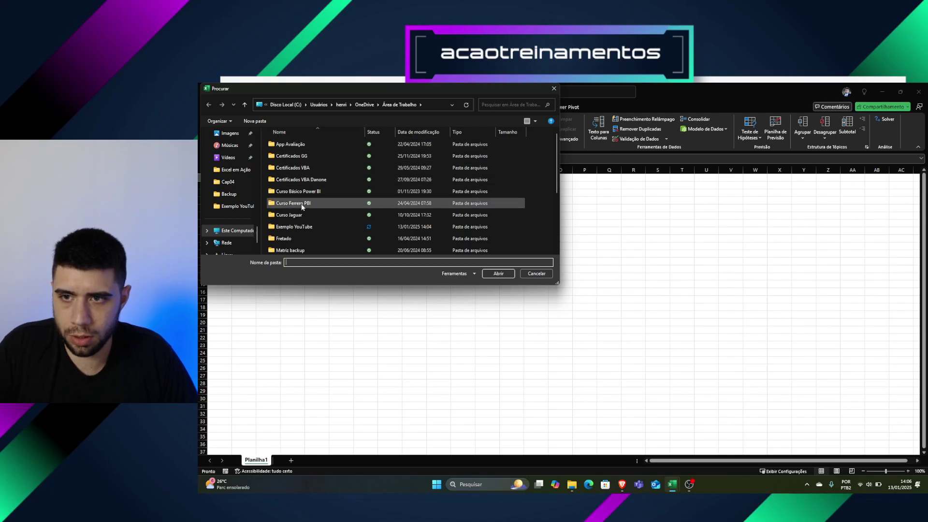
{"action": "left_click", "coordinate": [298, 227]}
{"action": "left_click", "coordinate": [498, 274]}
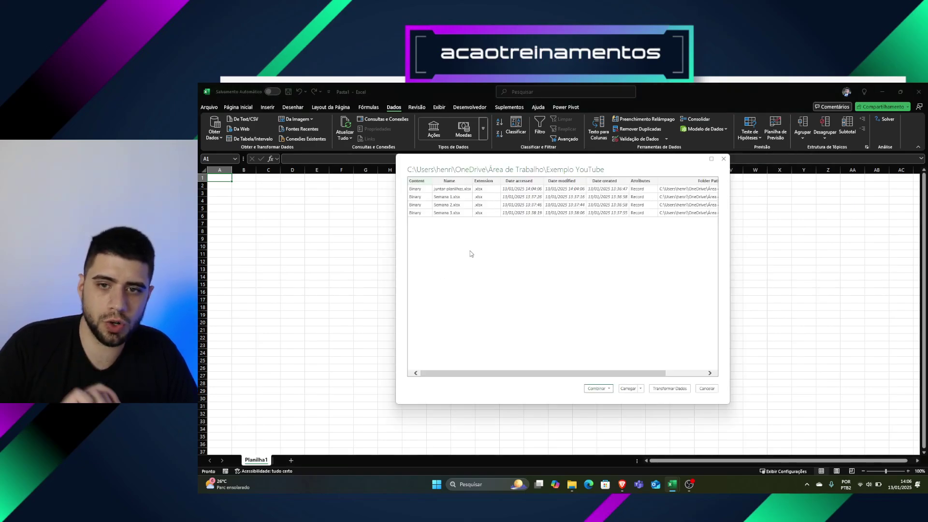
Step: Try Combine and Transform Data and Combine and Load on the folder's files, and dismiss the import preview
{"action": "left_click", "coordinate": [598, 389]}
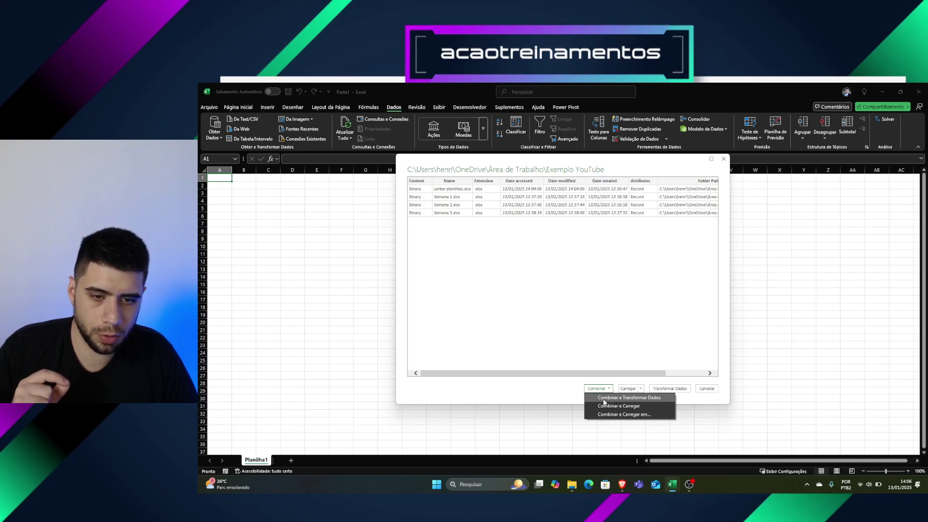
{"action": "left_click", "coordinate": [604, 400]}
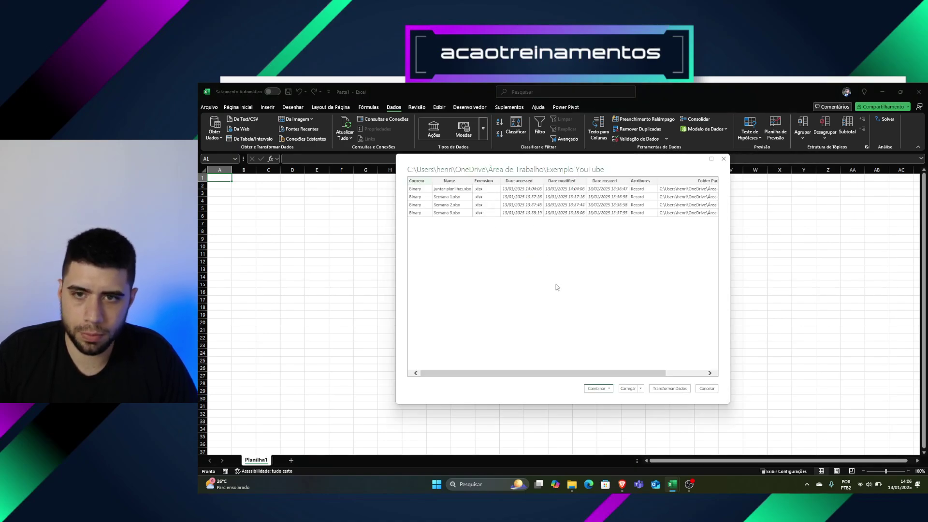
{"action": "left_click", "coordinate": [594, 388]}
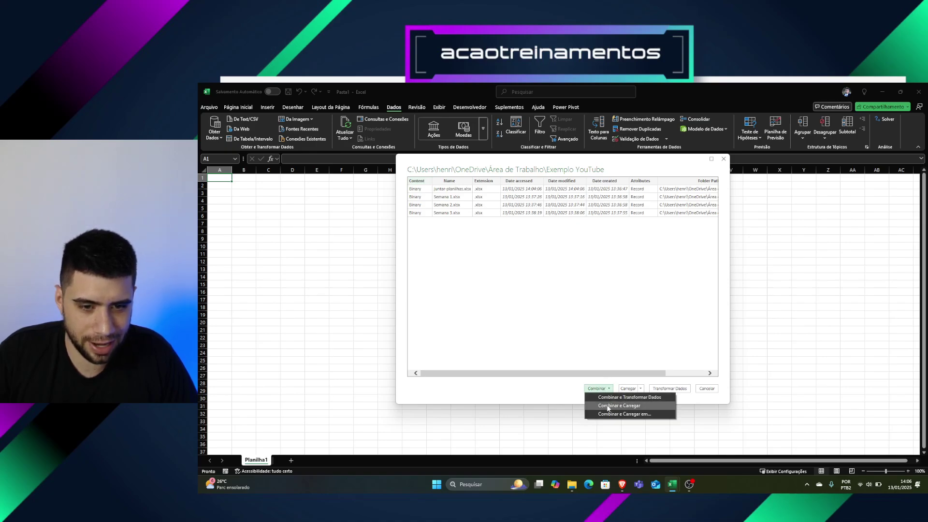
{"action": "left_click", "coordinate": [608, 407]}
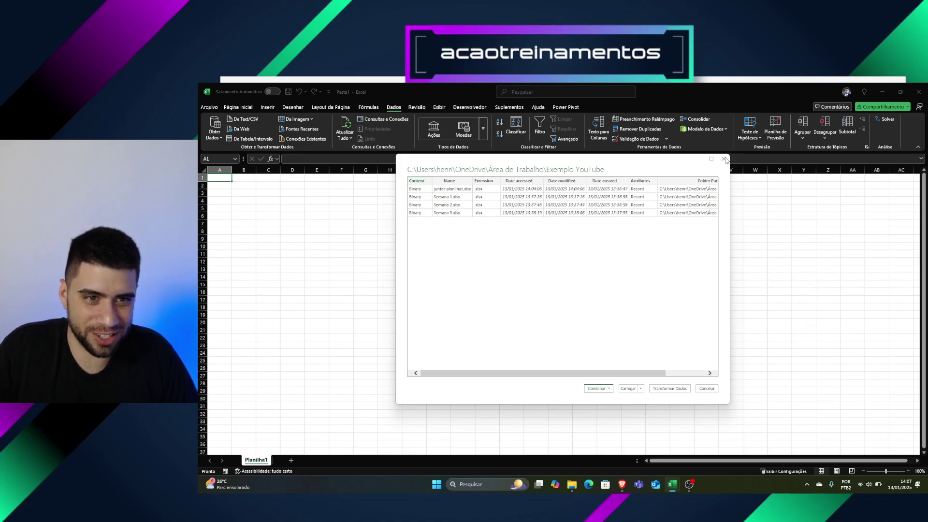
{"action": "left_click", "coordinate": [724, 158]}
Step: Switch to the juntar-planilhas.xlsx workbook and close it
{"action": "mouse_move", "coordinate": [672, 484]}
{"action": "left_click", "coordinate": [647, 457]}
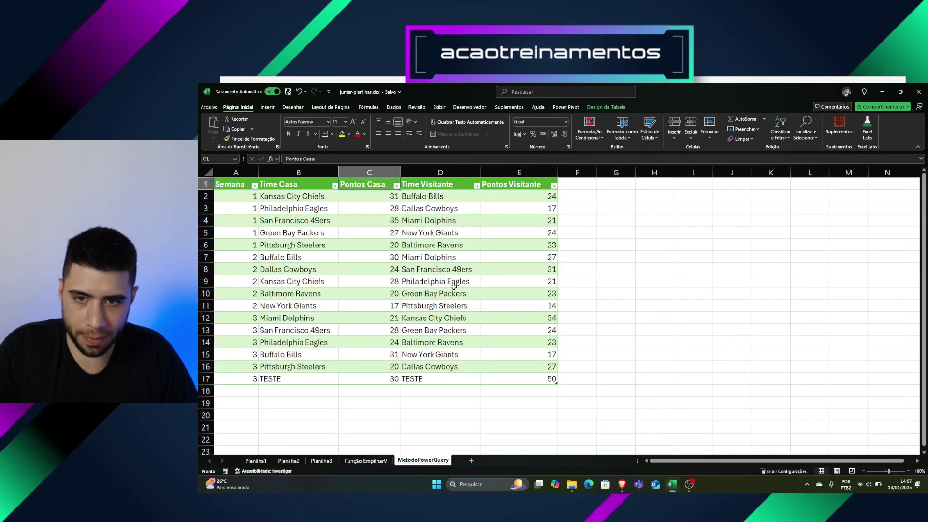
{"action": "left_click", "coordinate": [503, 225]}
{"action": "left_click", "coordinate": [918, 92]}
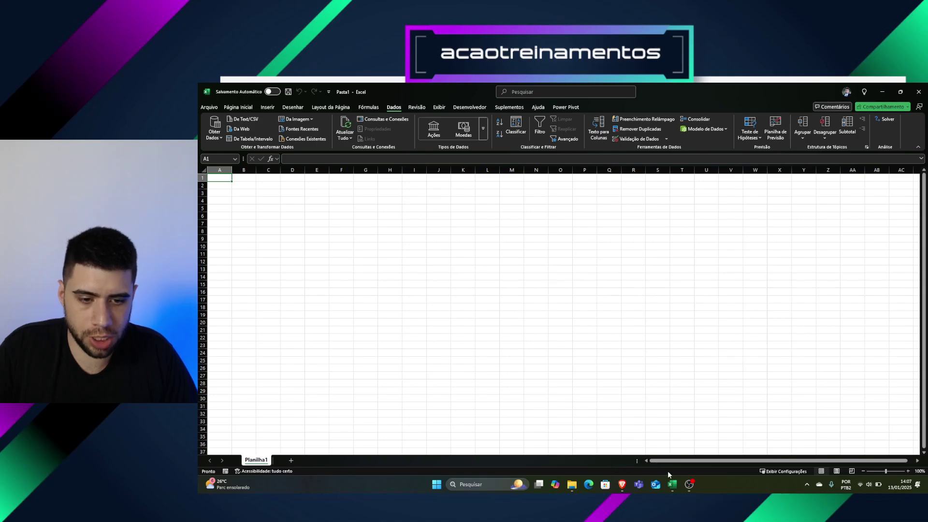
Step: Move juntar-planilhas.xlsx out of the Exemplo YouTube folder into Área de Trabalho
{"action": "left_click", "coordinate": [572, 484]}
{"action": "left_click", "coordinate": [353, 146]}
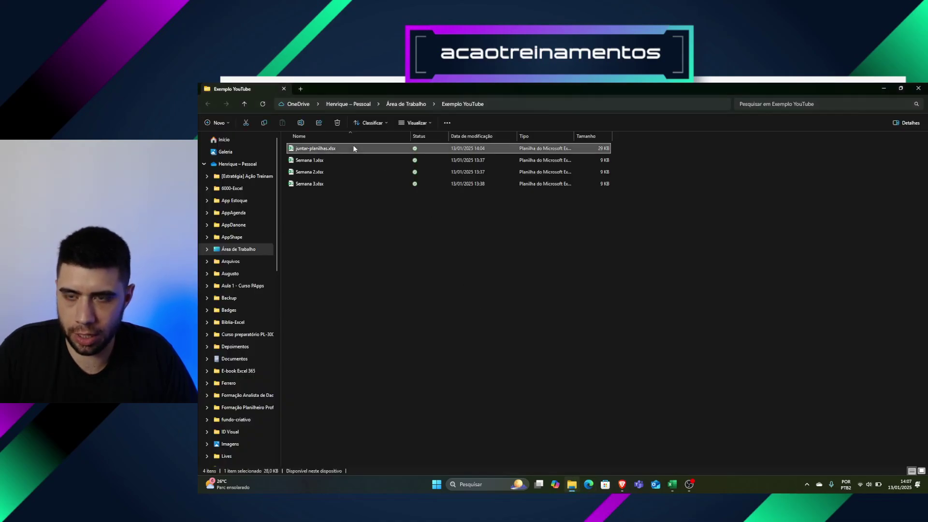
{"action": "left_click", "coordinate": [227, 254]}
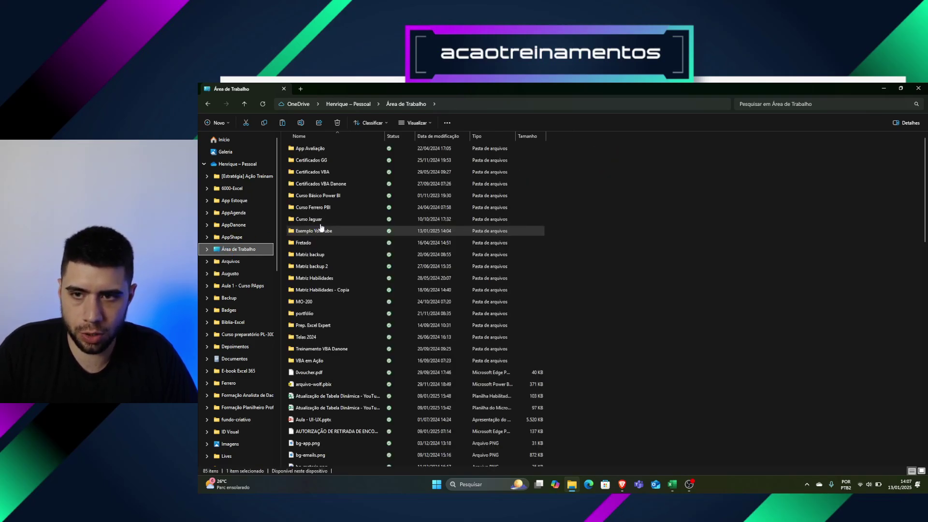
Step: Return to the blank workbook in Excel and import data from the Exemplo YouTube folder in Área de Trabalho
{"action": "scroll", "coordinate": [654, 223], "scroll_direction": "down", "scroll_amount": 5}
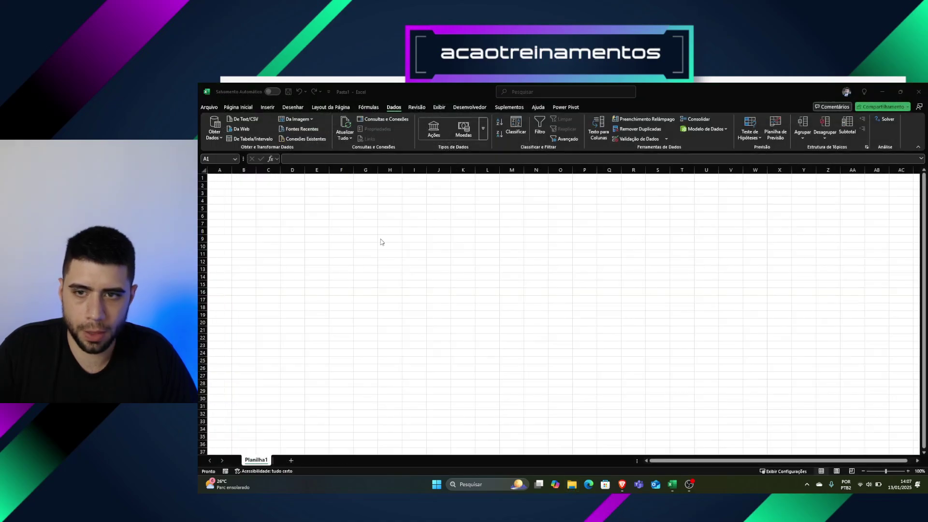
{"action": "left_click", "coordinate": [214, 128]}
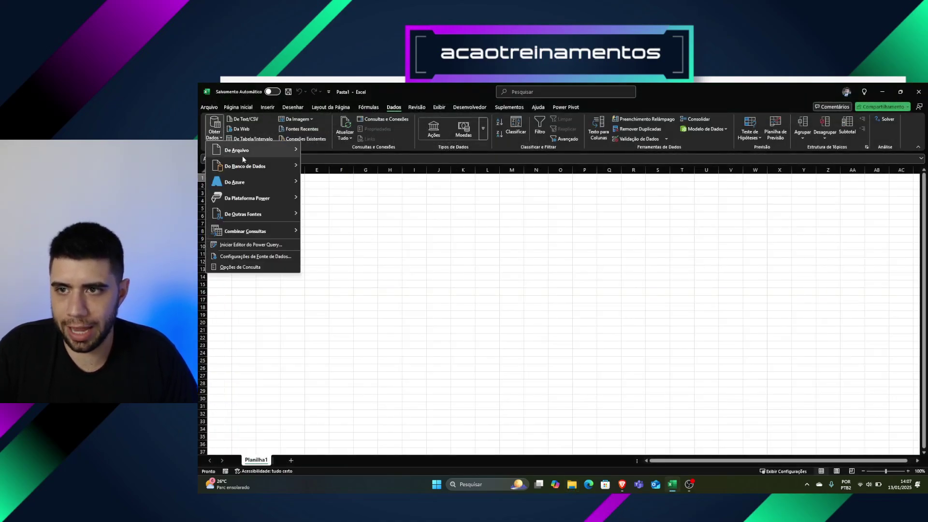
{"action": "mouse_move", "coordinate": [251, 150]}
{"action": "left_click", "coordinate": [329, 229]}
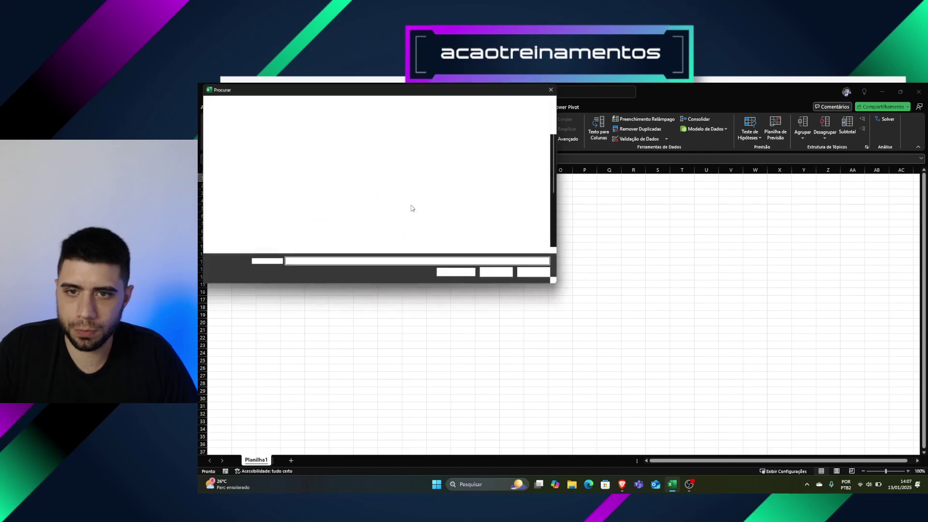
{"action": "left_click", "coordinate": [294, 227]}
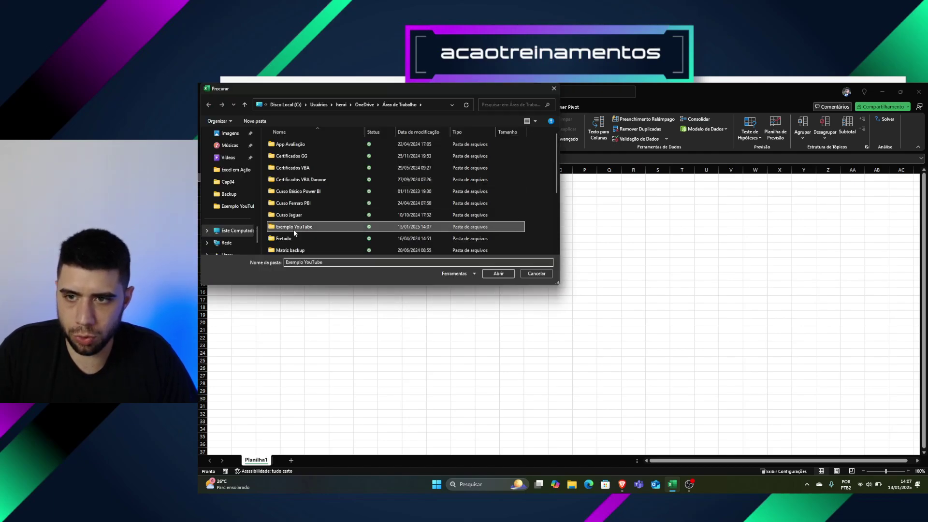
{"action": "left_click", "coordinate": [506, 273]}
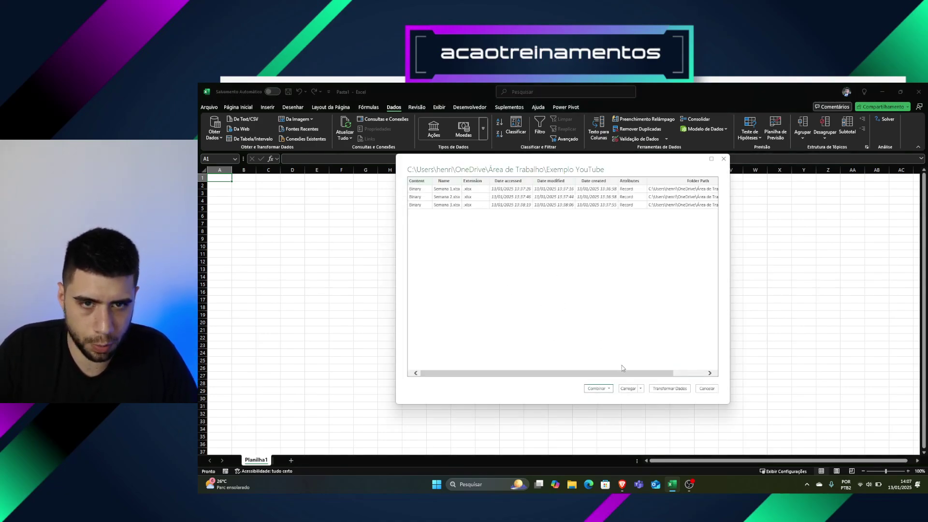
Step: Combine and transform the folder's files, using Sheet1 as the object extracted from each file
{"action": "left_click", "coordinate": [600, 389]}
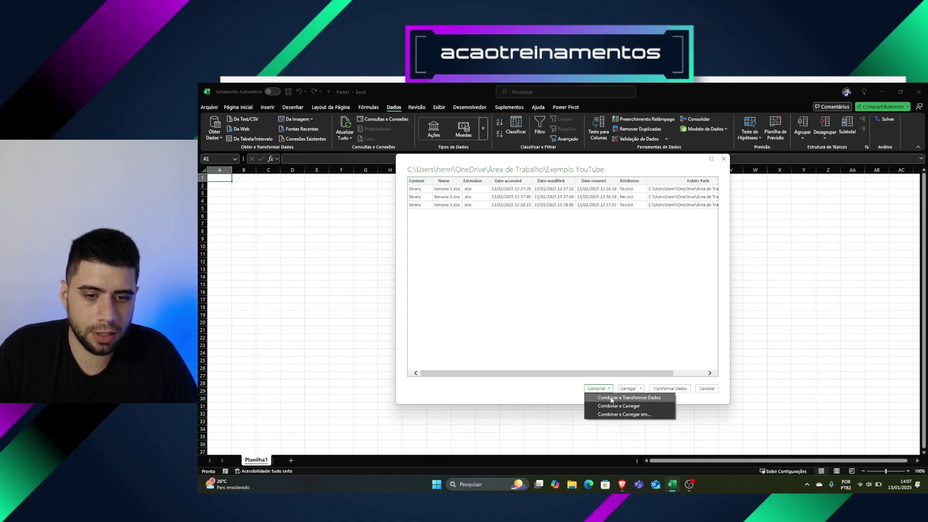
{"action": "left_click", "coordinate": [611, 398]}
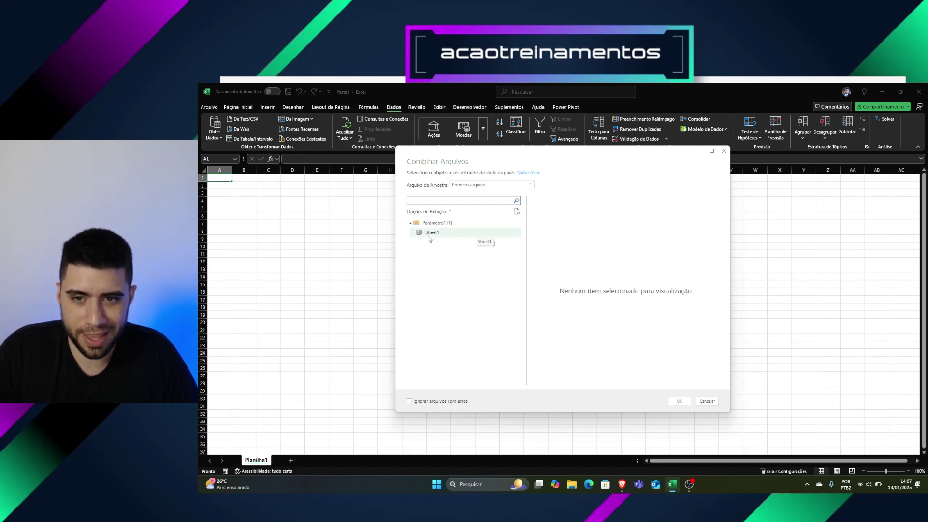
{"action": "left_click", "coordinate": [427, 233]}
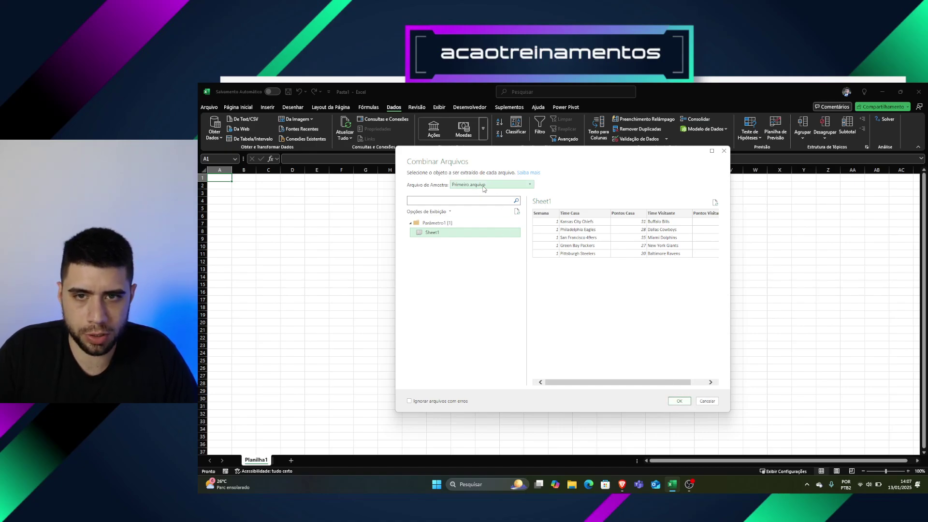
{"action": "left_click", "coordinate": [680, 401]}
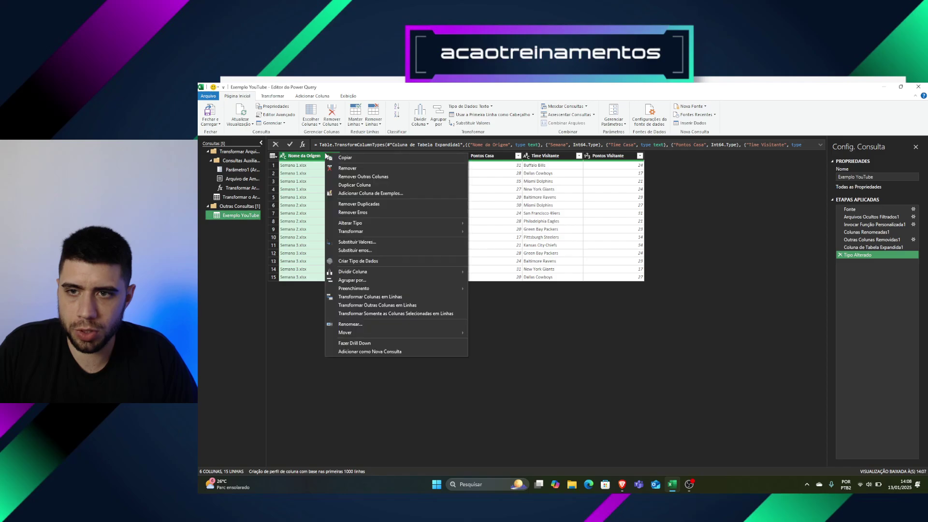
Step: Remove the Nome da Origem column from the combined query and load the result into the workbook as a table
{"action": "right_click", "coordinate": [302, 117]}
{"action": "left_click", "coordinate": [347, 168]}
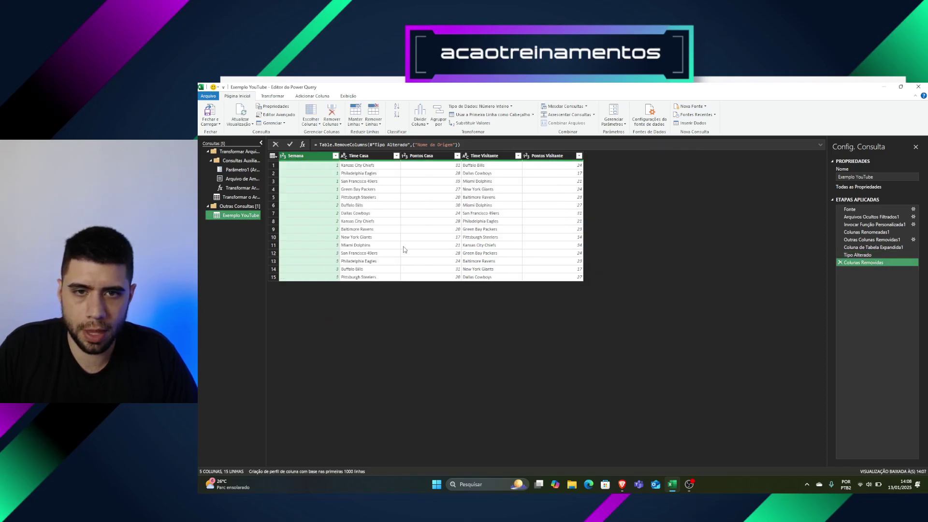
{"action": "left_click", "coordinate": [212, 110]}
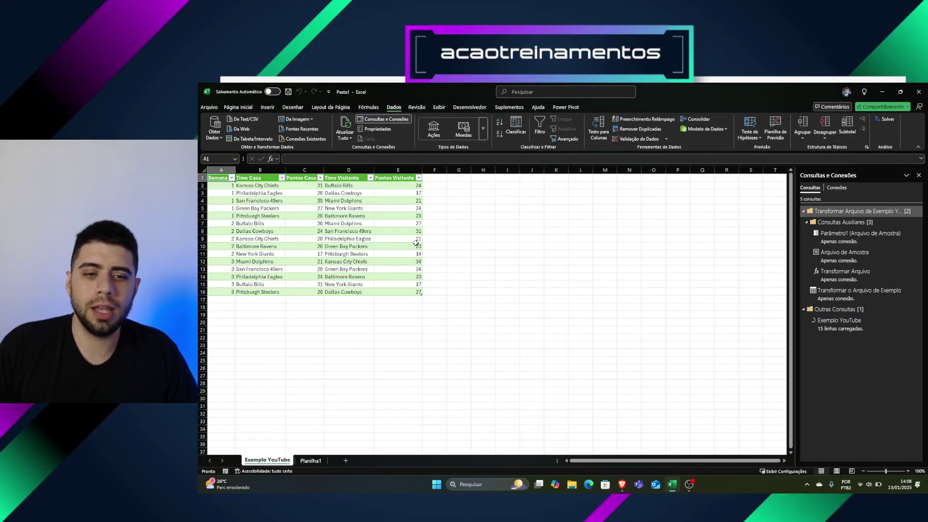
{"action": "left_click", "coordinate": [311, 218]}
{"action": "left_click", "coordinate": [314, 182]}
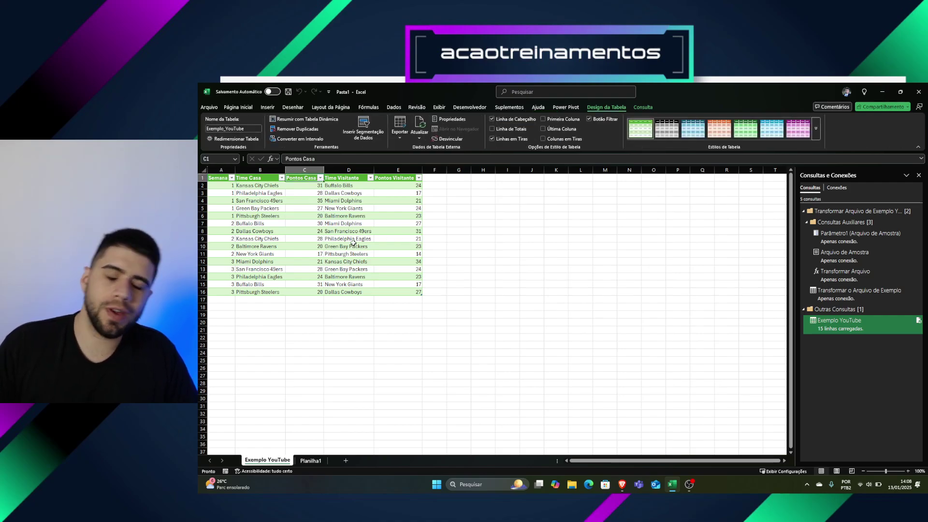